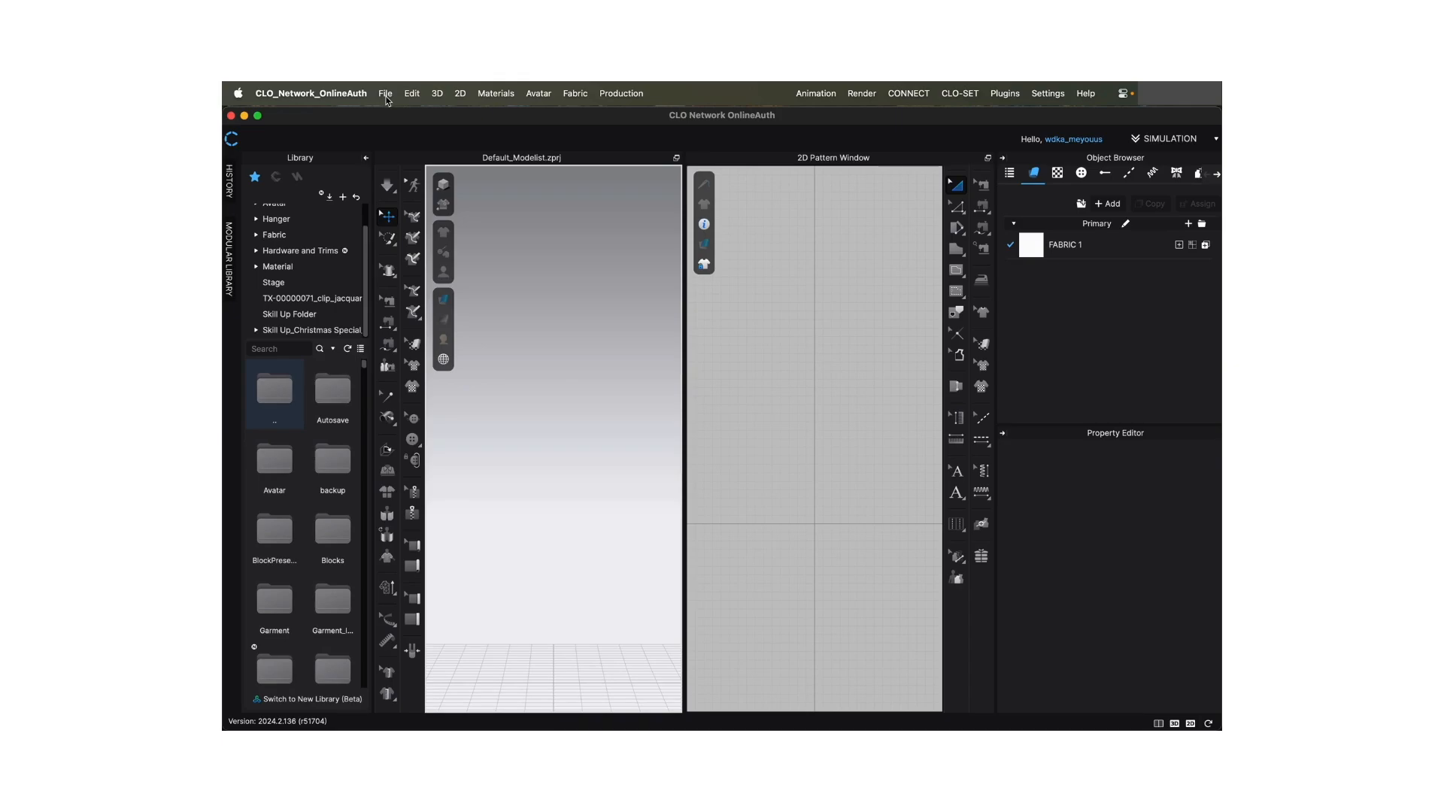
left_click(439, 96)
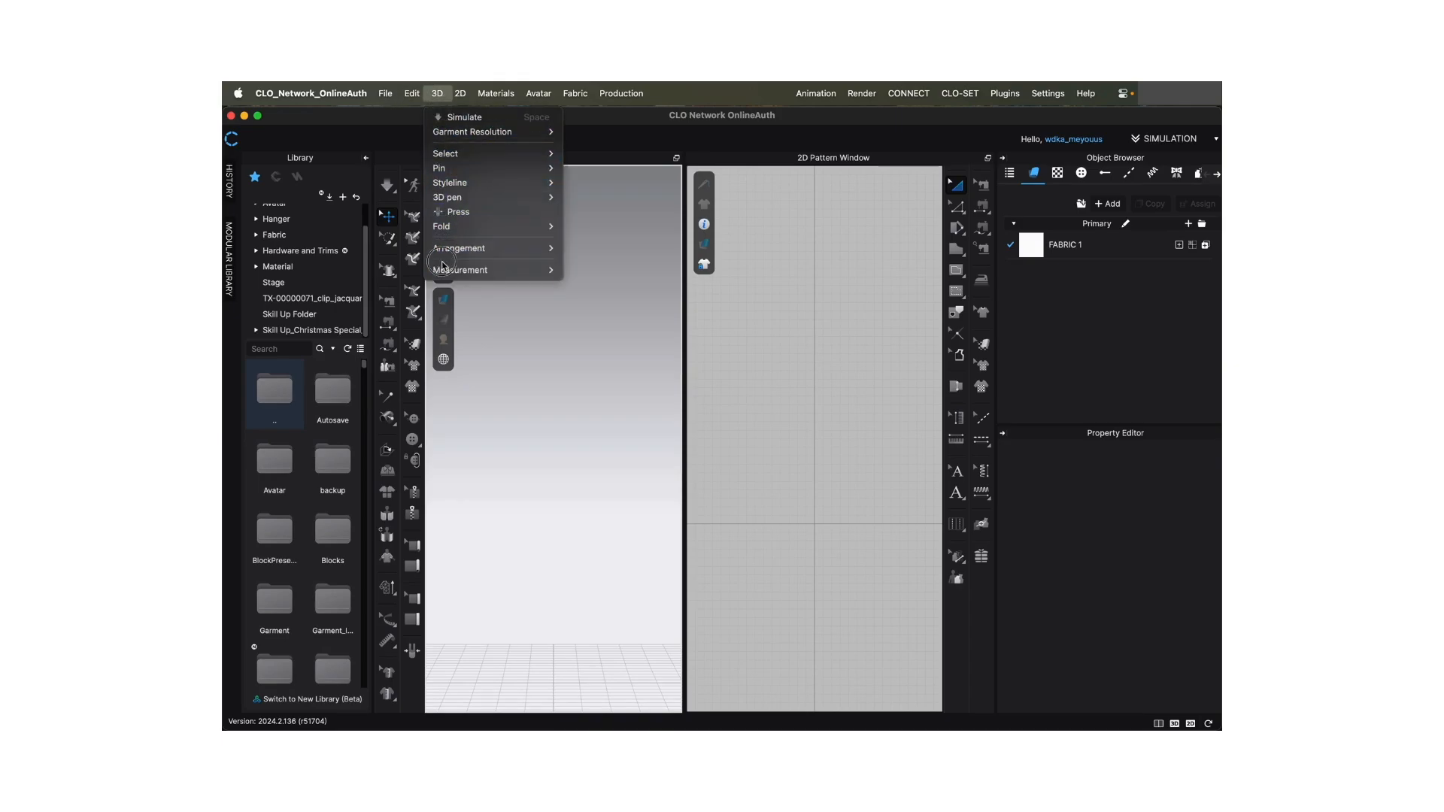
mouse_move(461, 94)
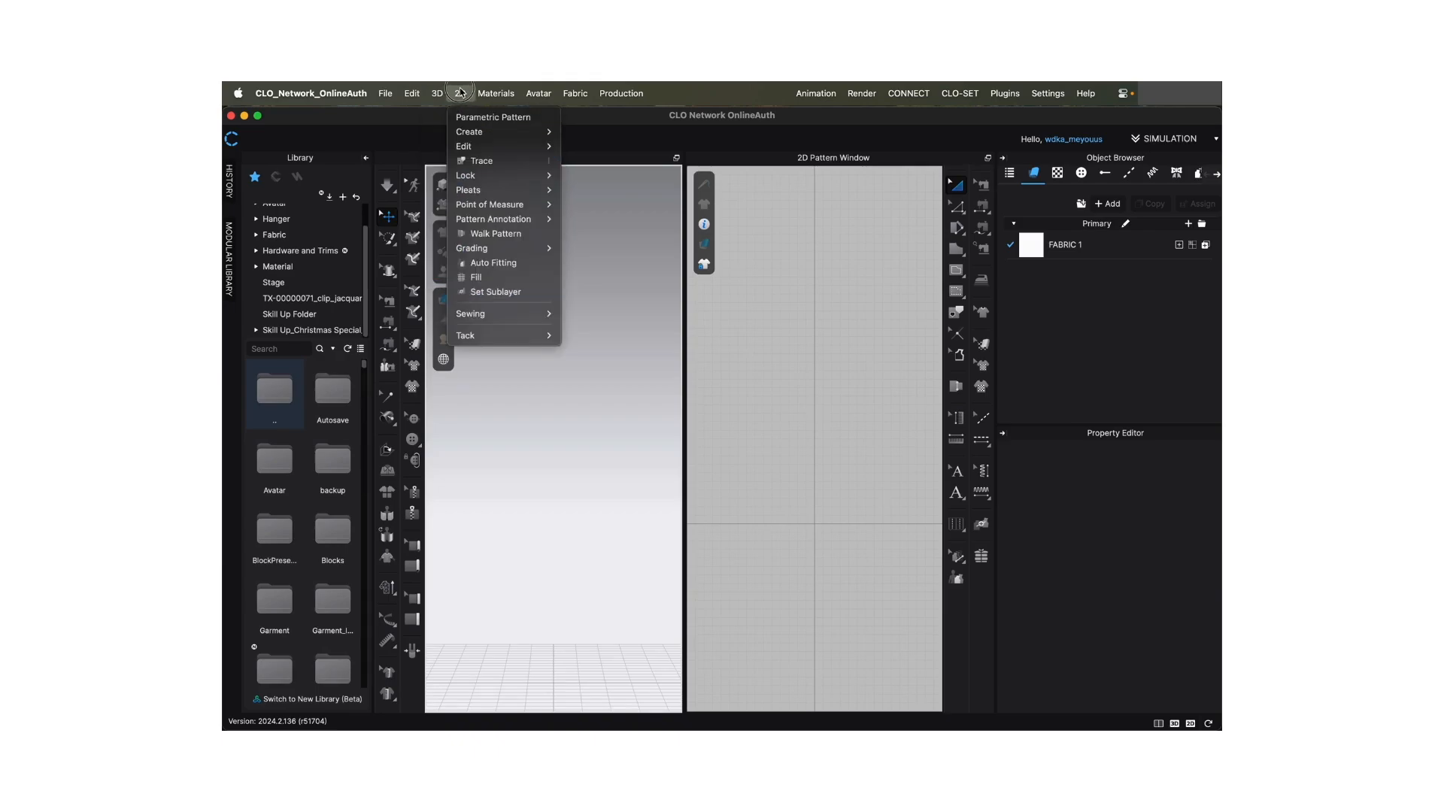
mouse_move(506, 92)
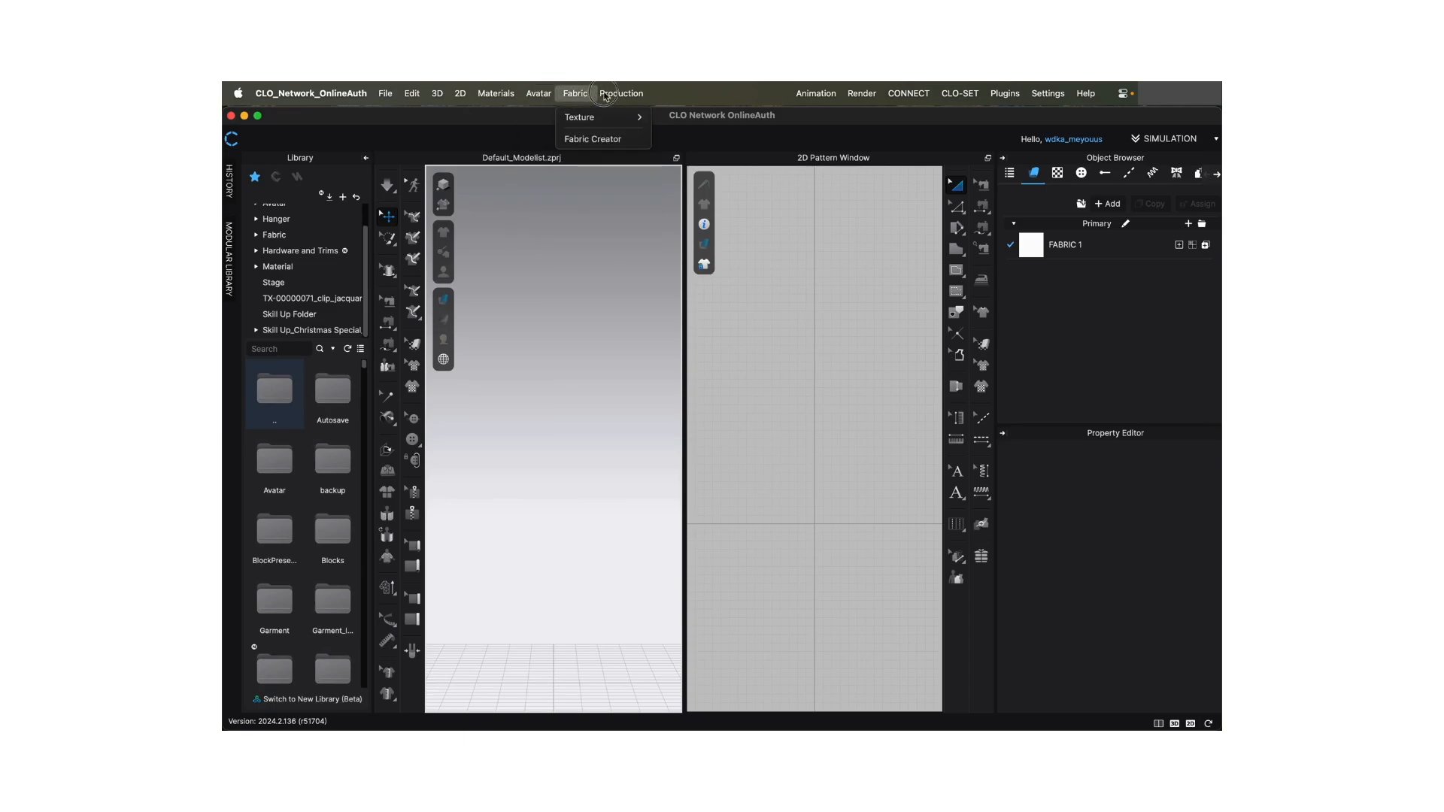
mouse_move(805, 91)
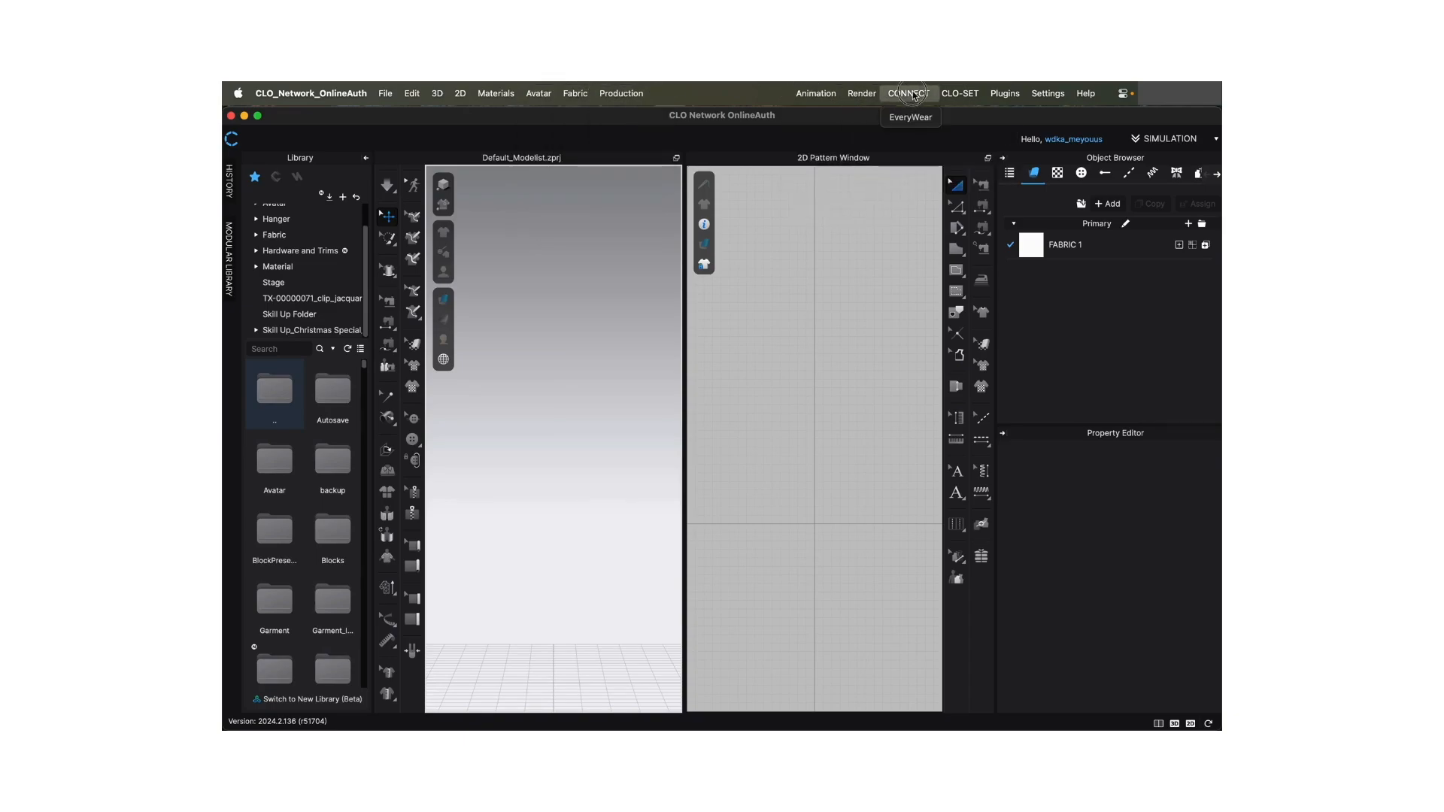
mouse_move(1019, 89)
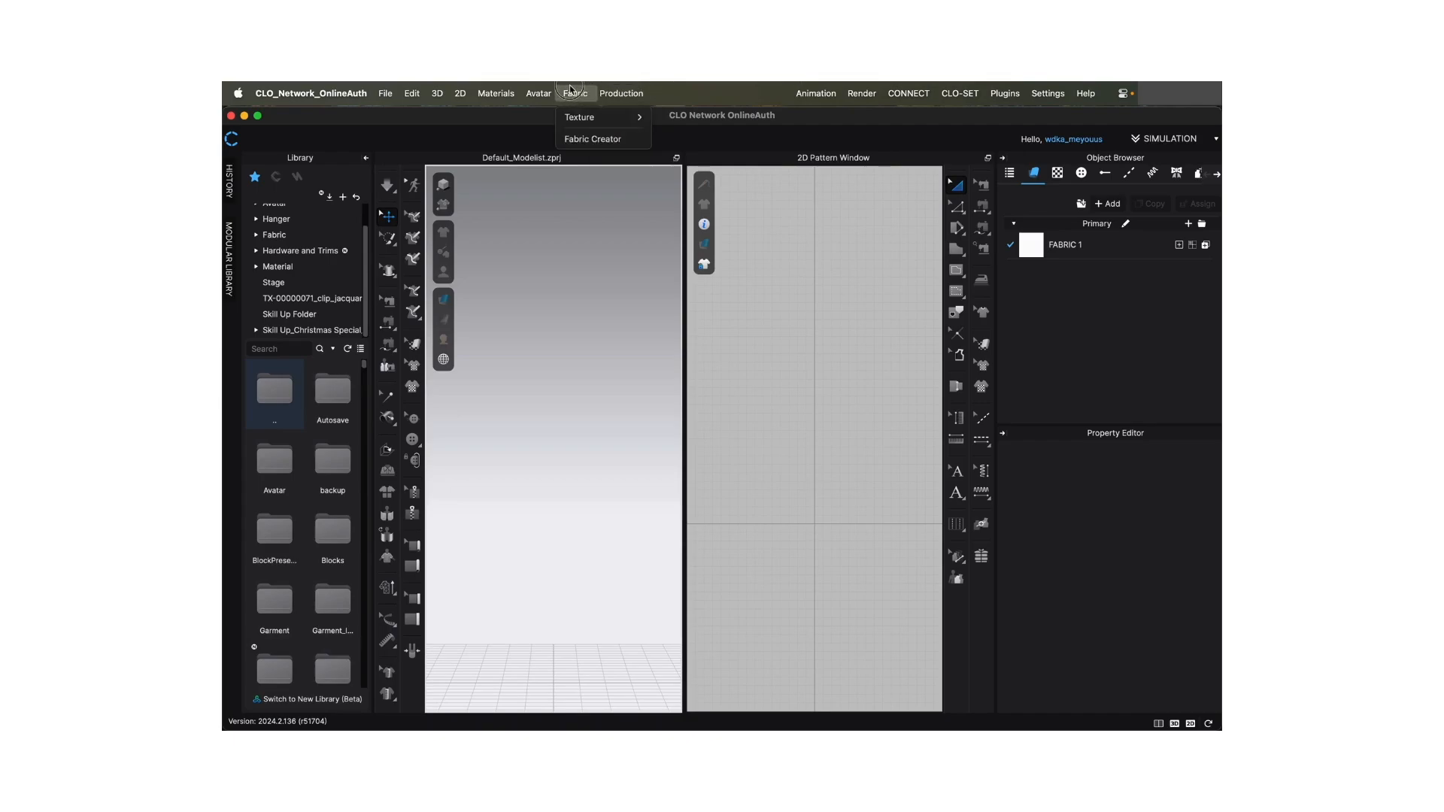
left_click(489, 89)
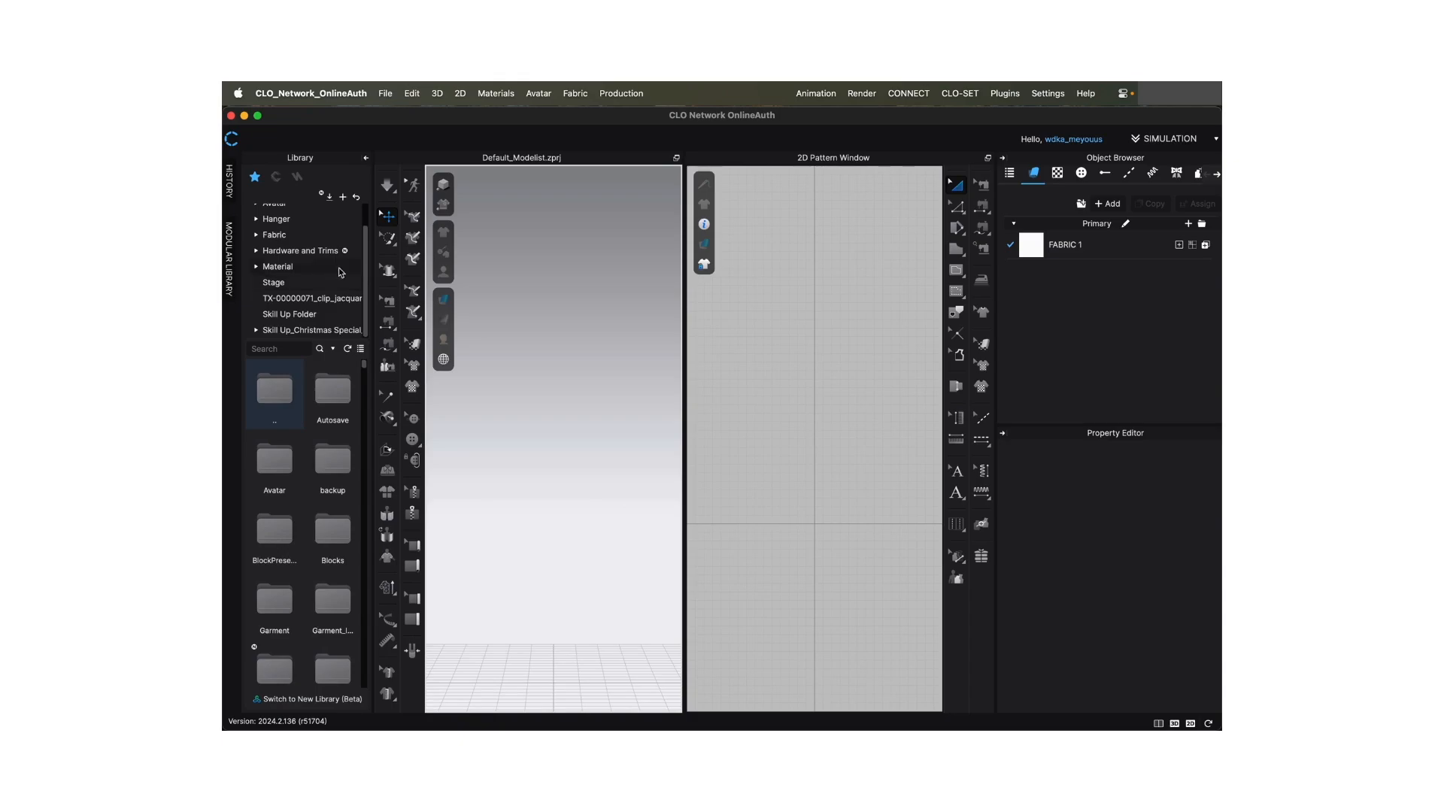
- Look at the garment groups in the Modular Library and collapse it again
left_click(228, 260)
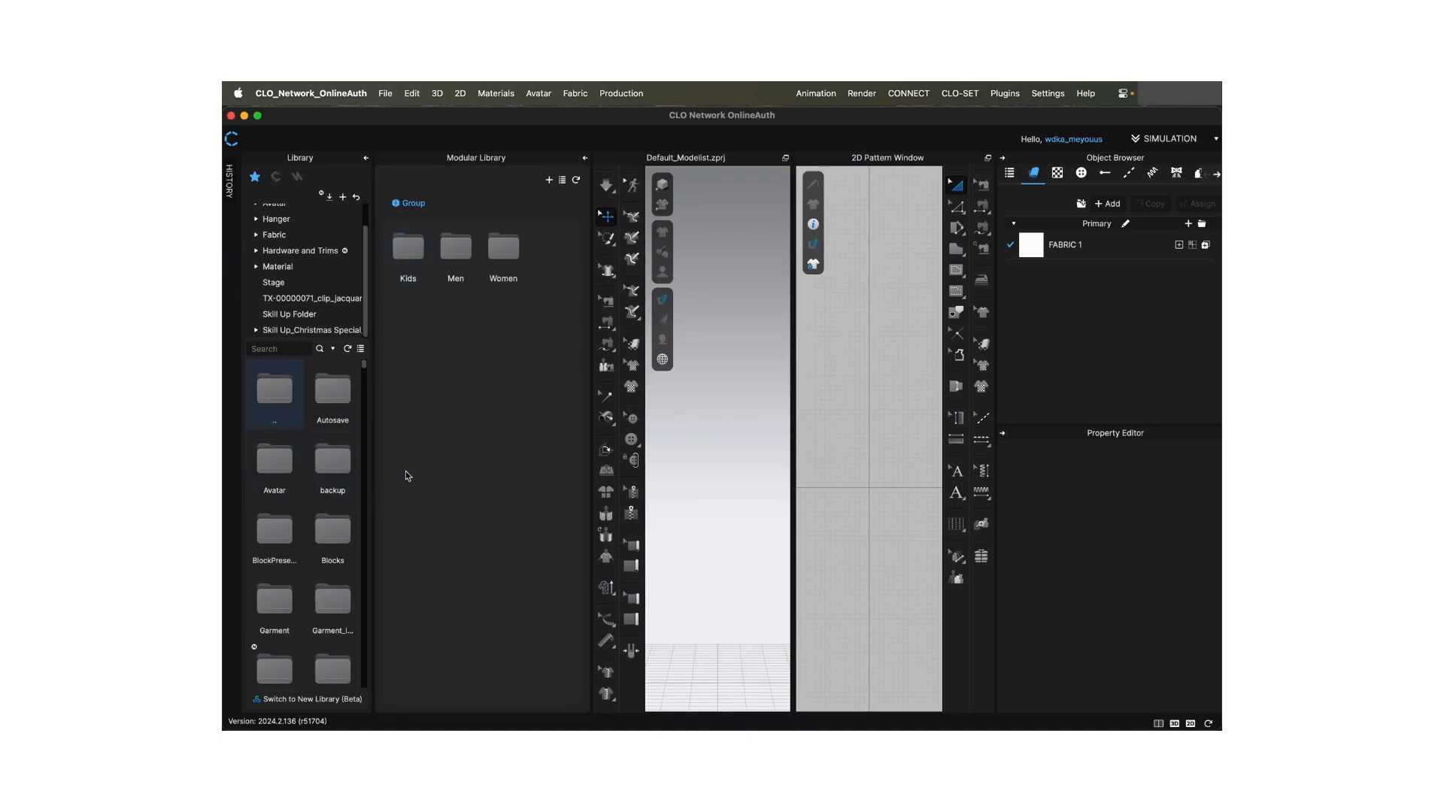
left_click(394, 252)
left_click(585, 159)
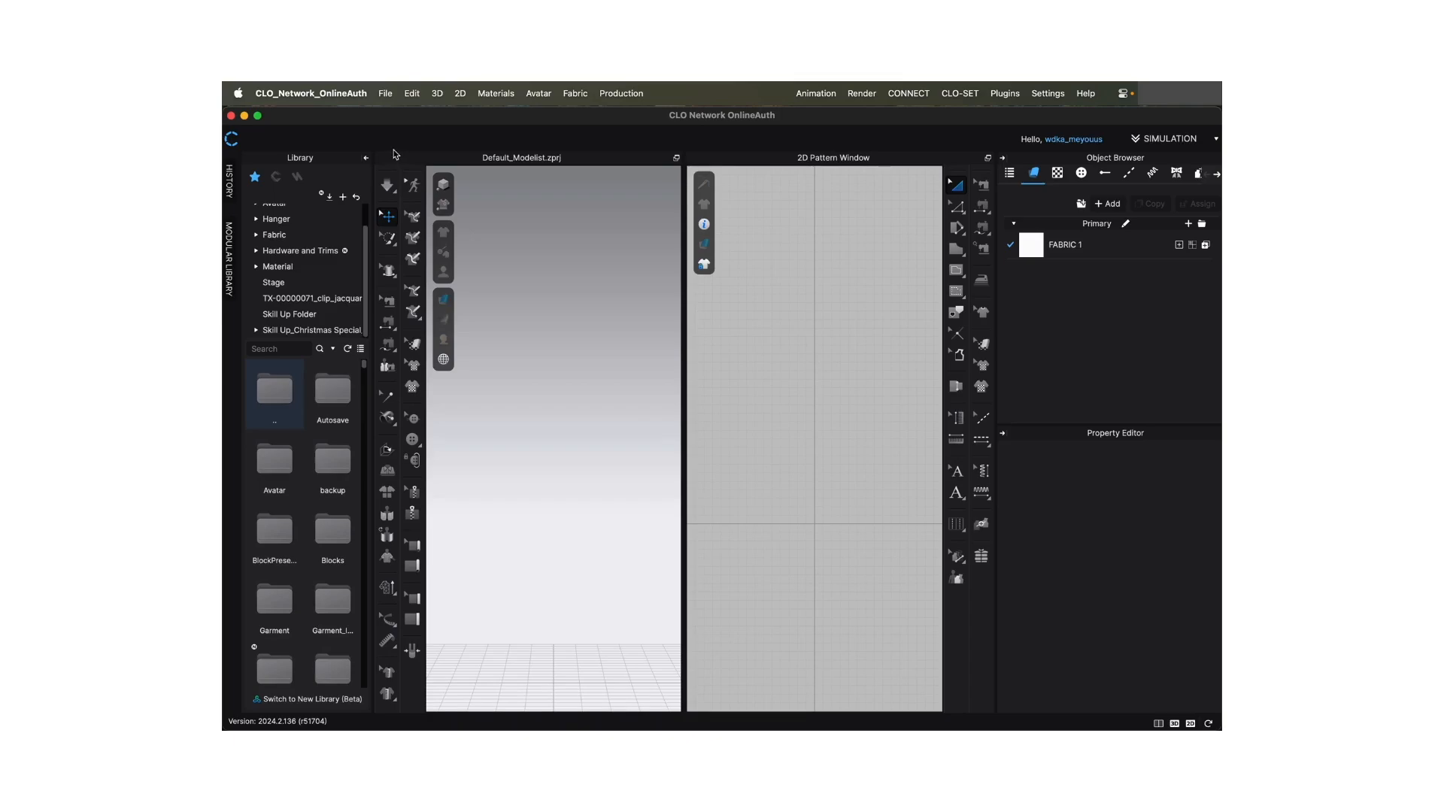
mouse_move(705, 265)
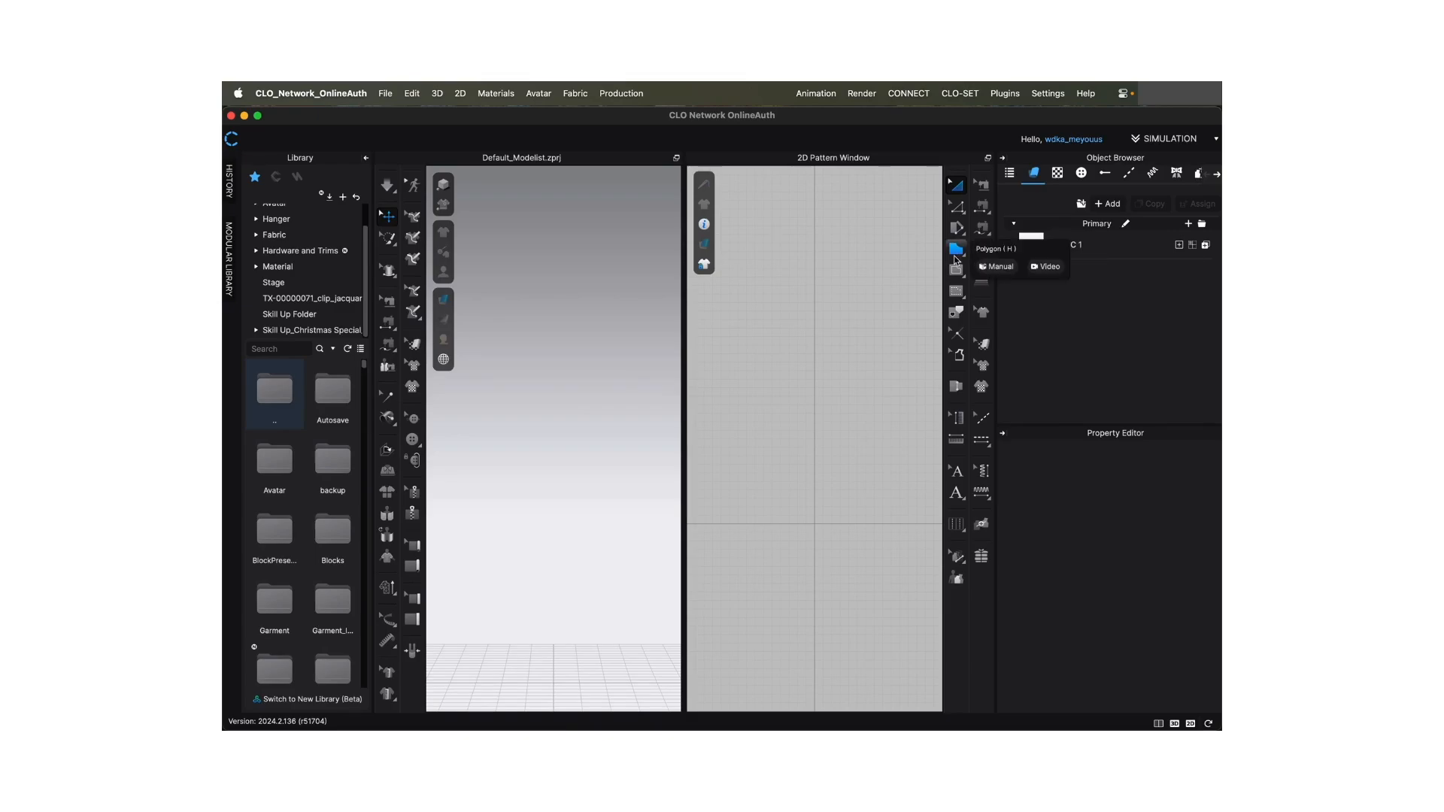
left_click(957, 188)
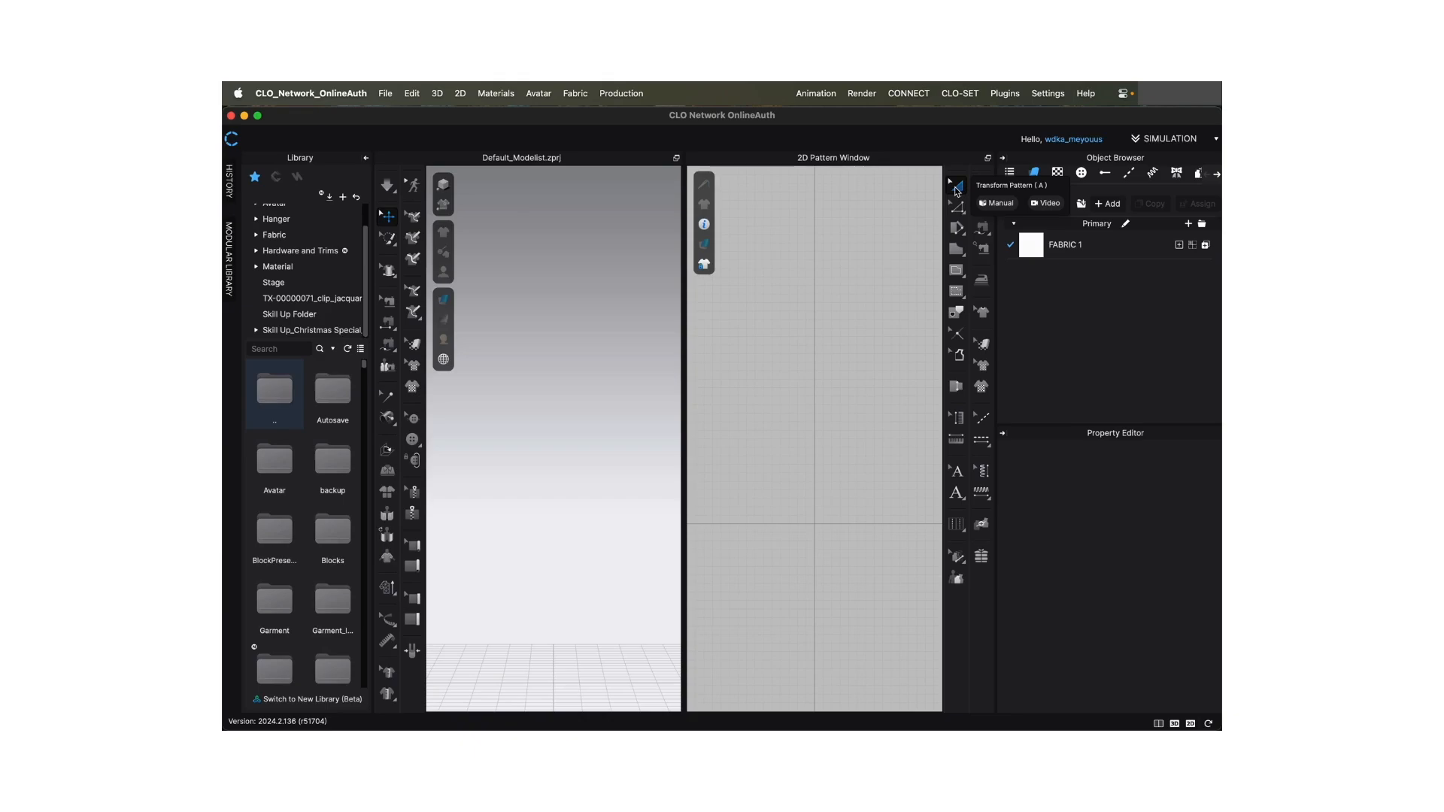
left_click(957, 210)
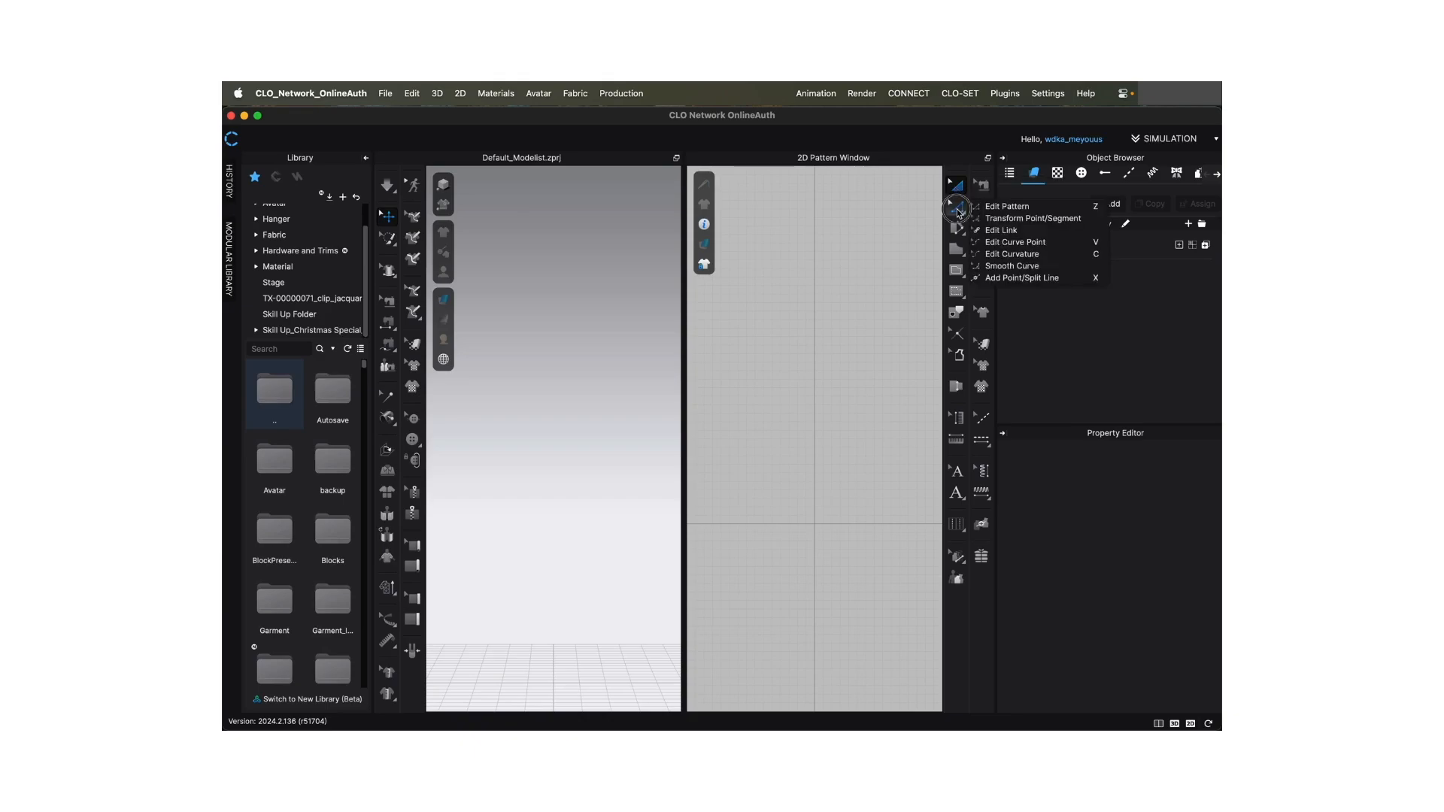
left_click(958, 212)
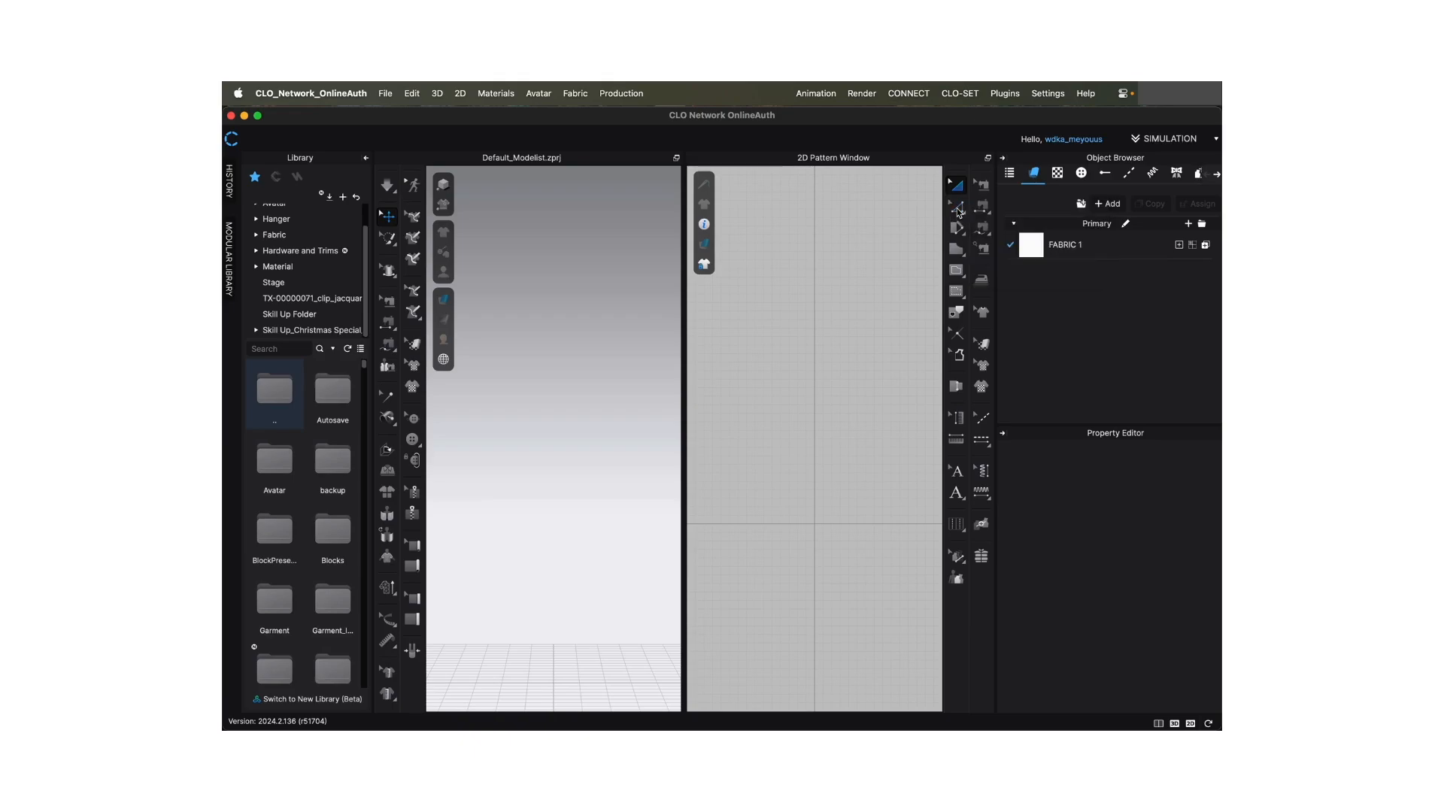
left_click(958, 213)
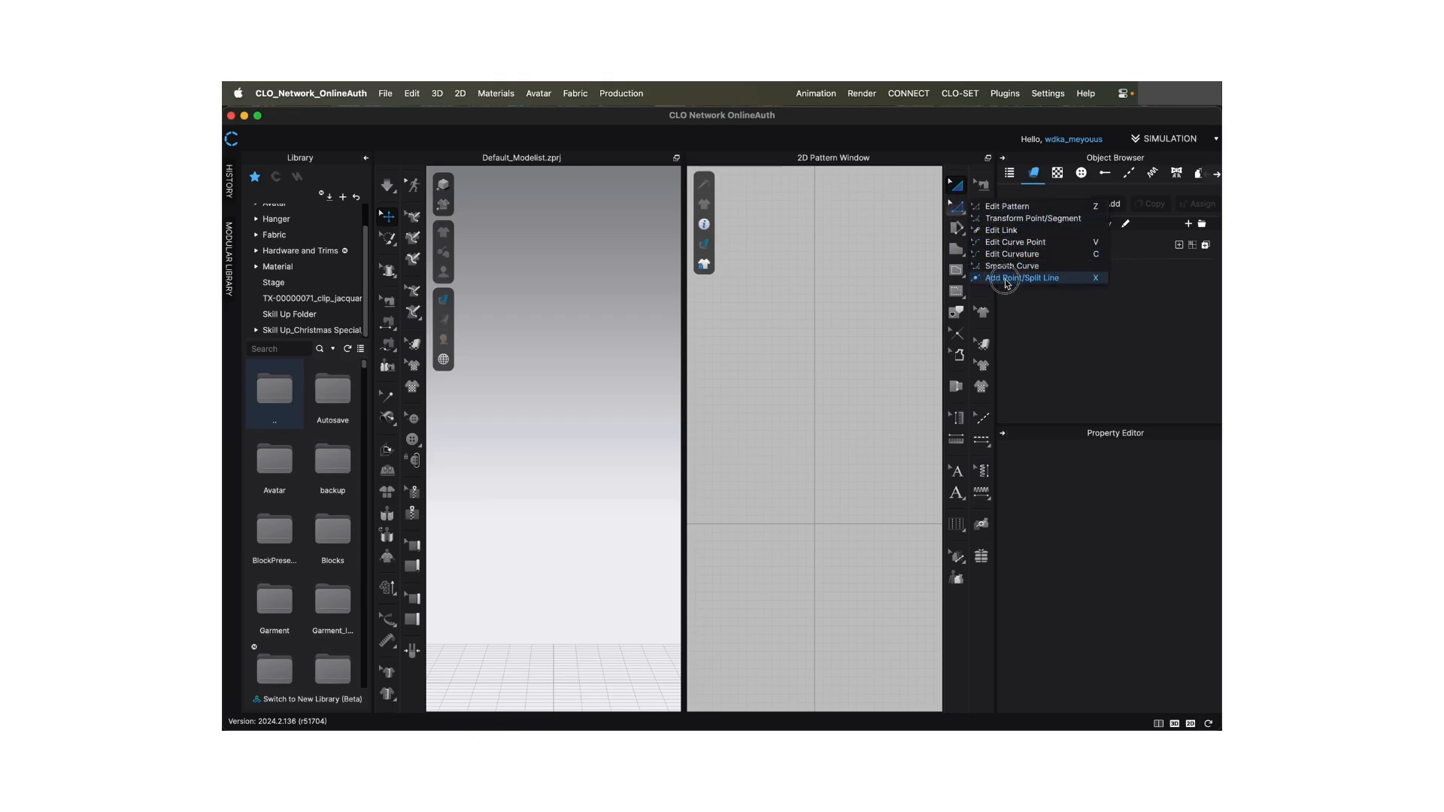
left_click(963, 213)
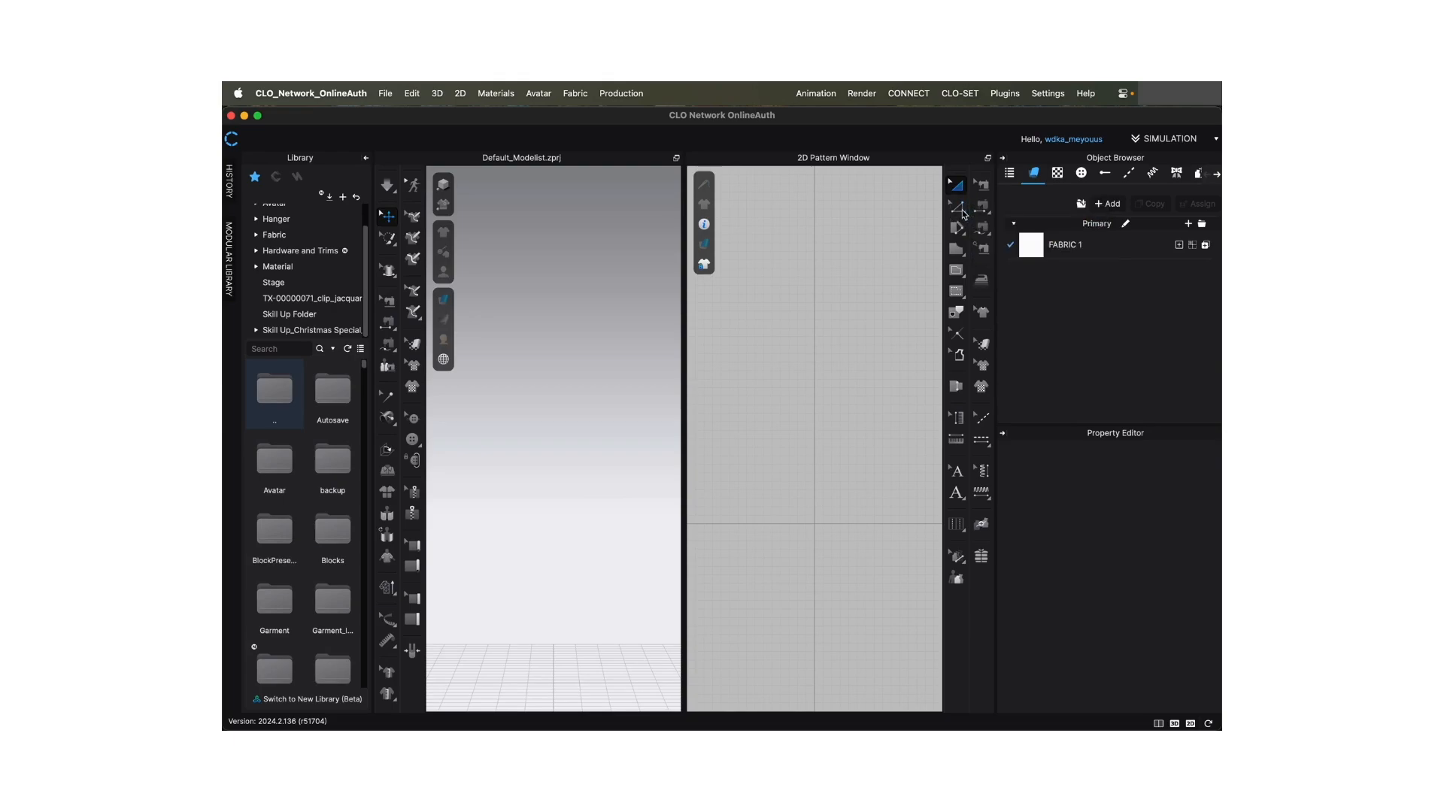
left_click(960, 255)
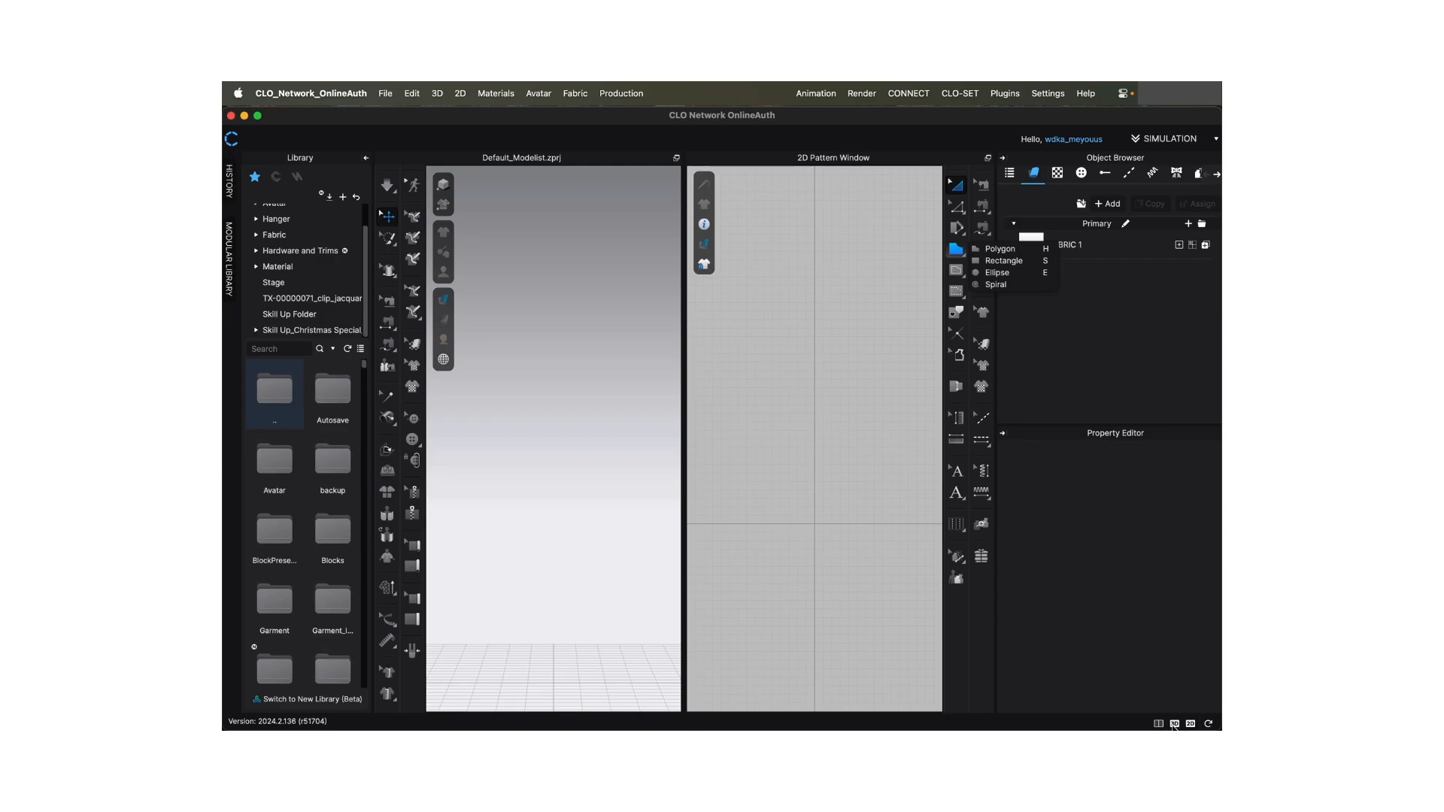
- View the 3D window alone and the 2D Pattern Window alone, and restore the side-by-side layout
left_click(1174, 724)
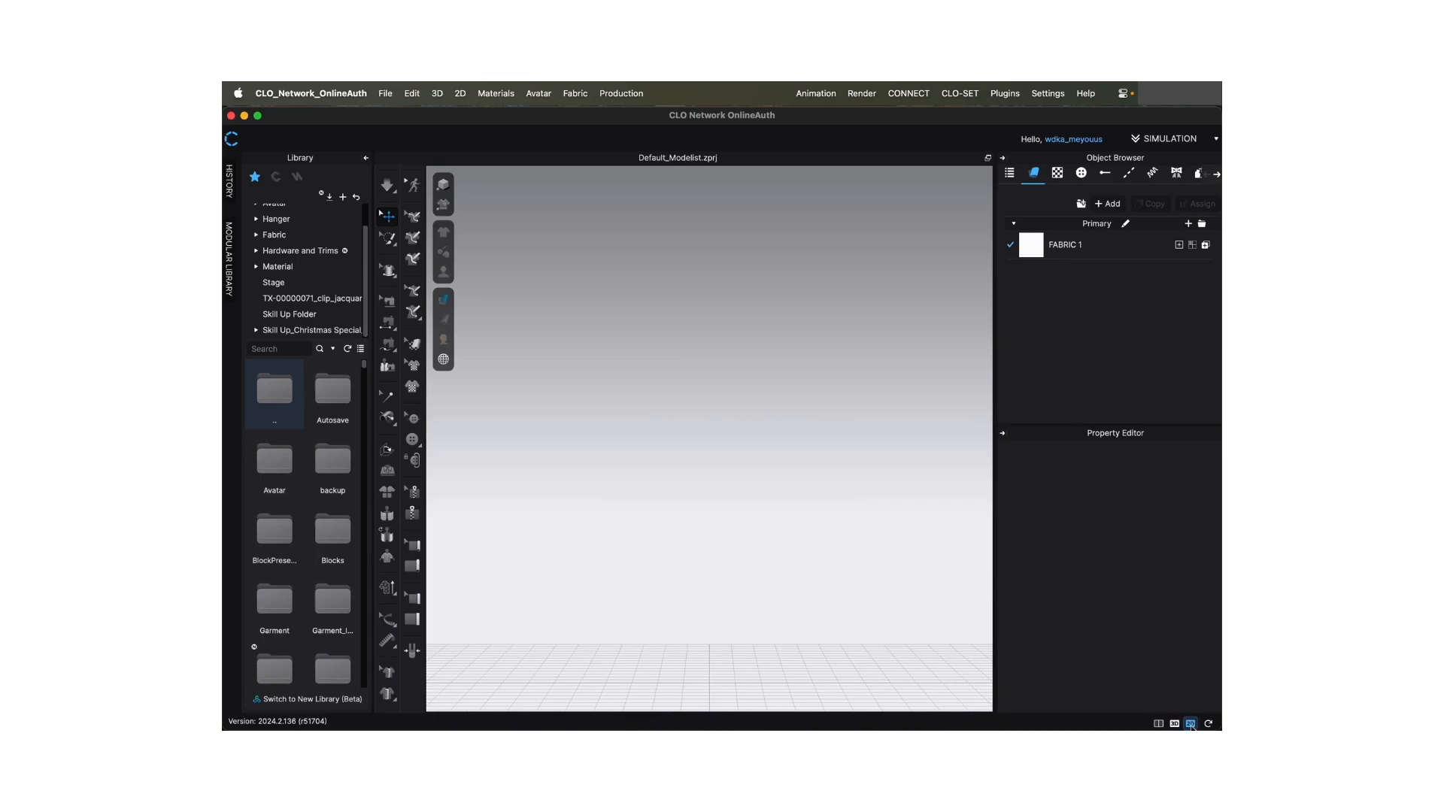
left_click(1191, 724)
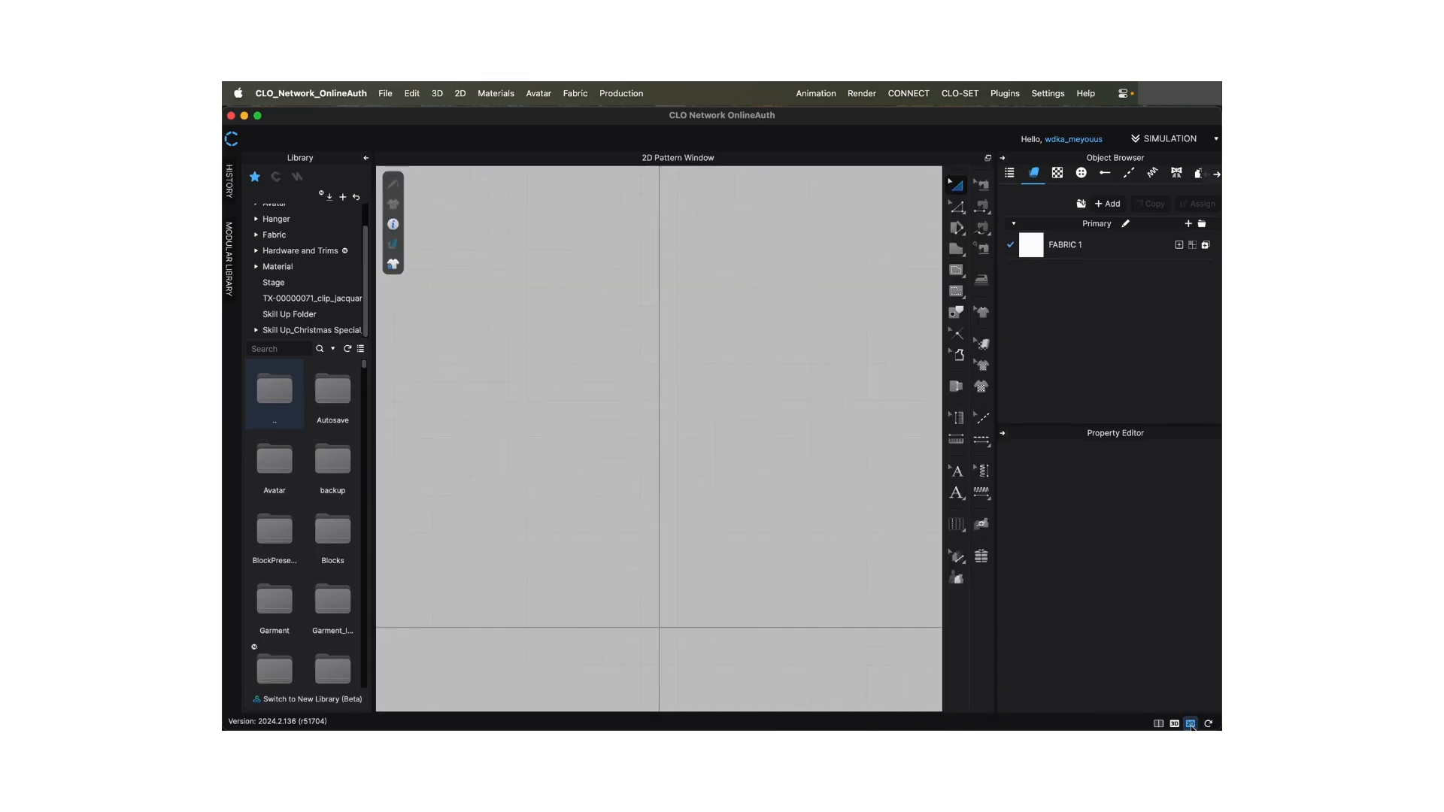
left_click(1209, 724)
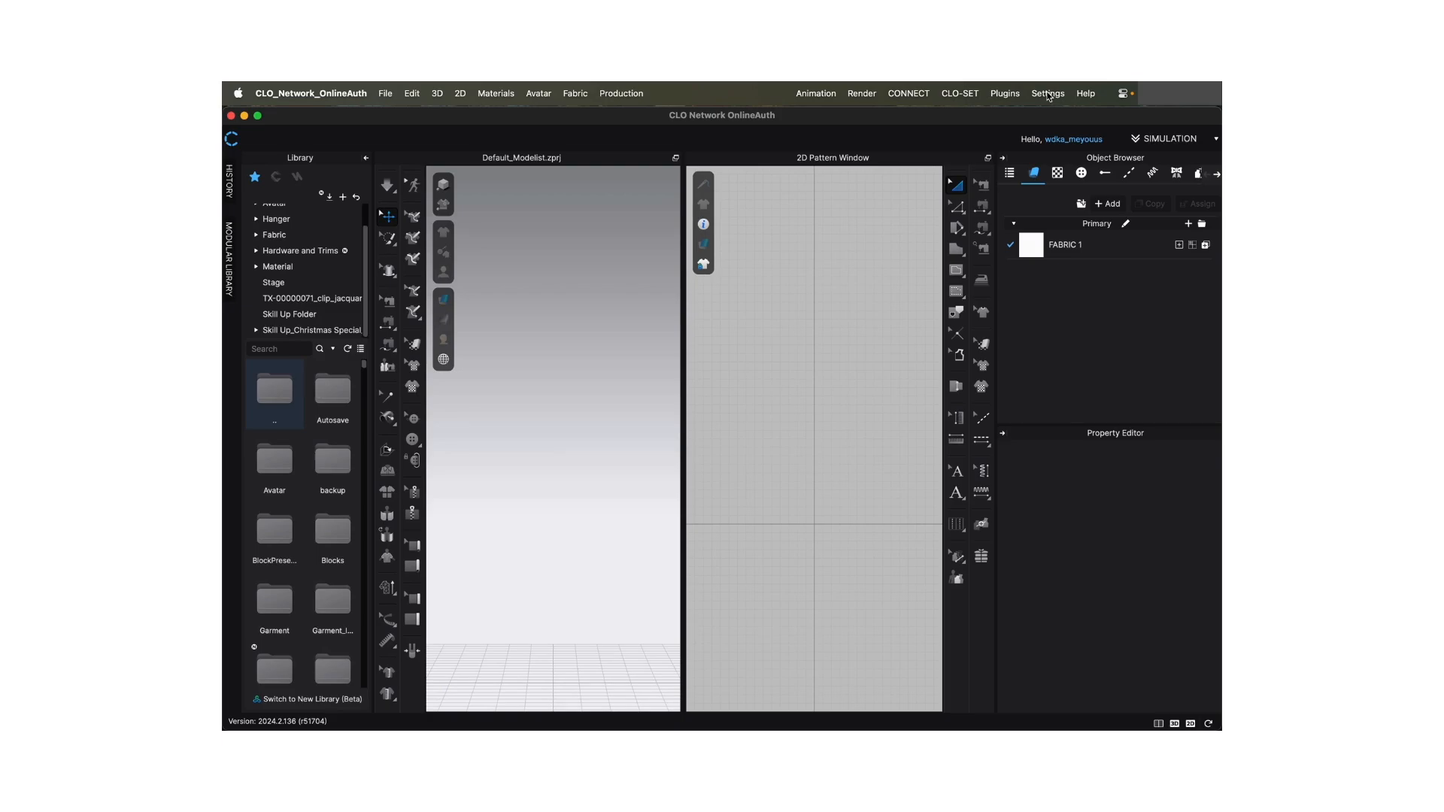
- Reset the workspace windows to the default layout through the display settings
left_click(1048, 94)
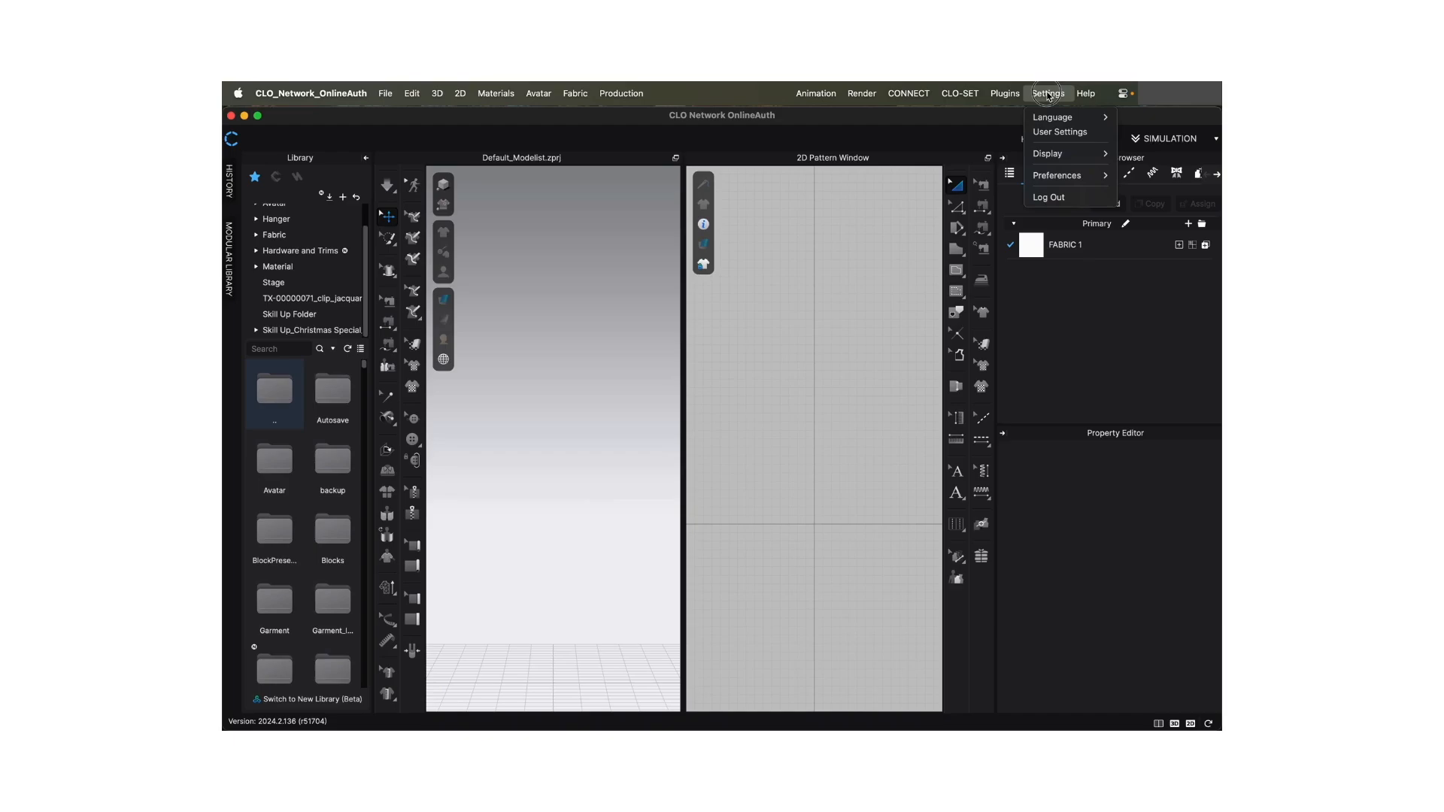
left_click(1050, 94)
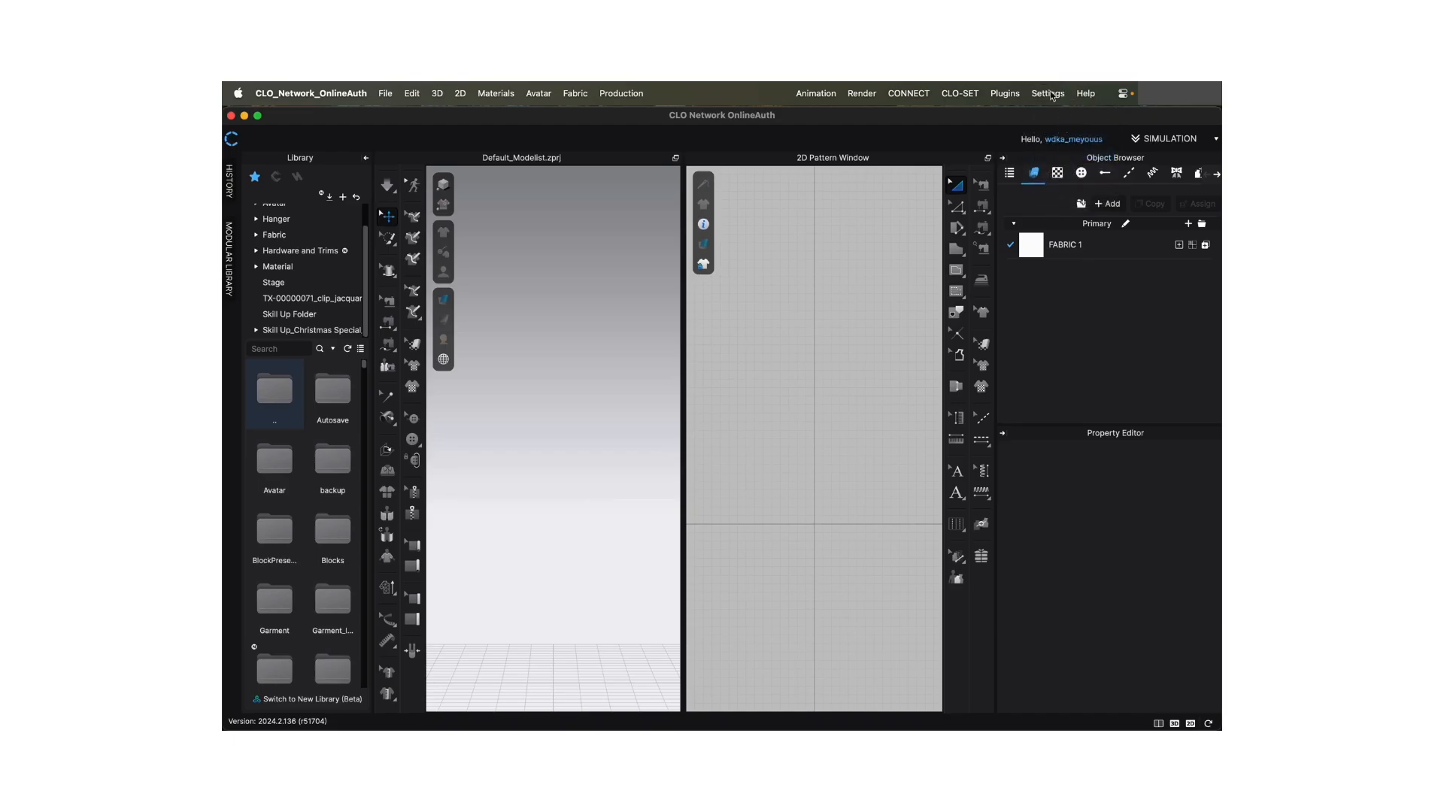
left_click(1051, 93)
mouse_move(1060, 157)
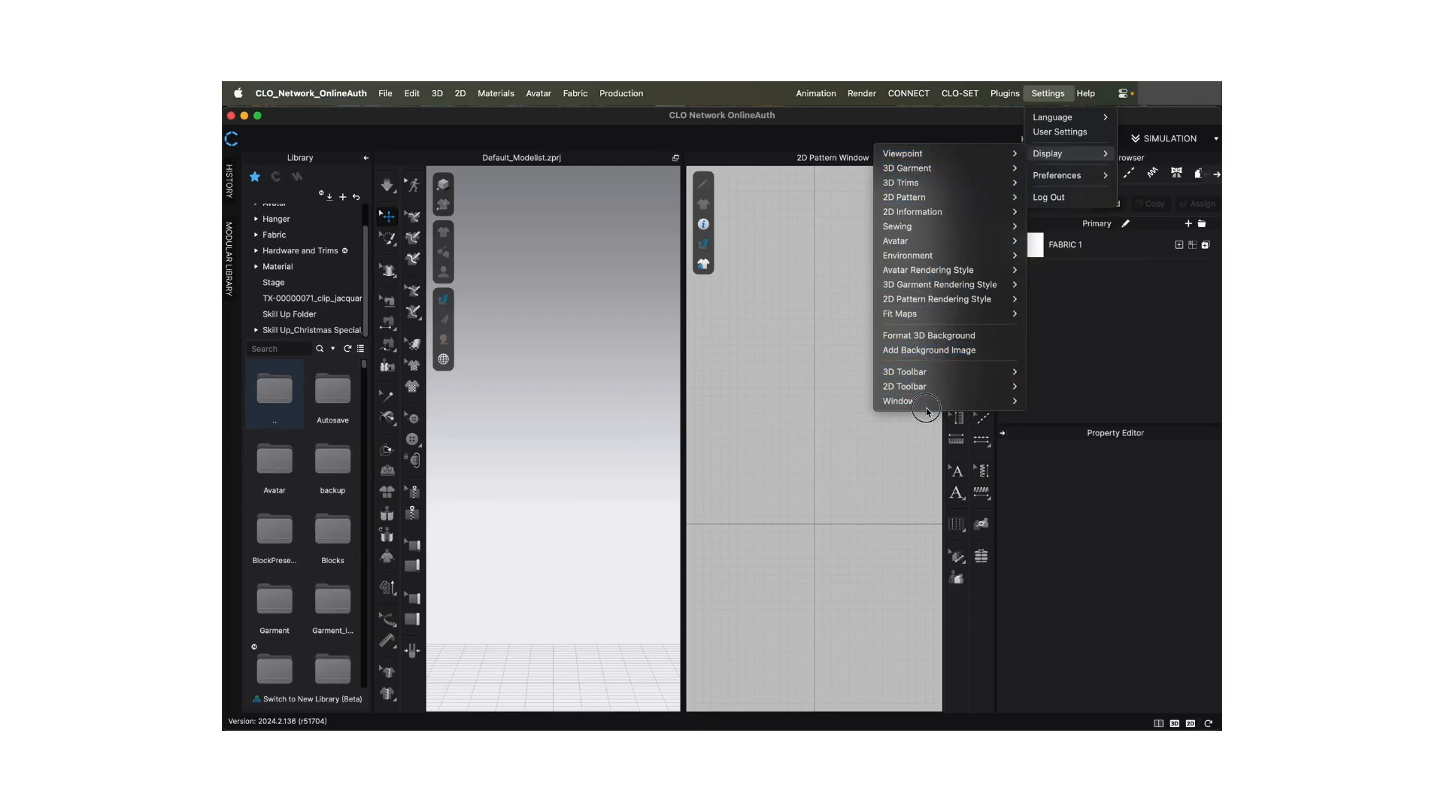
mouse_move(931, 403)
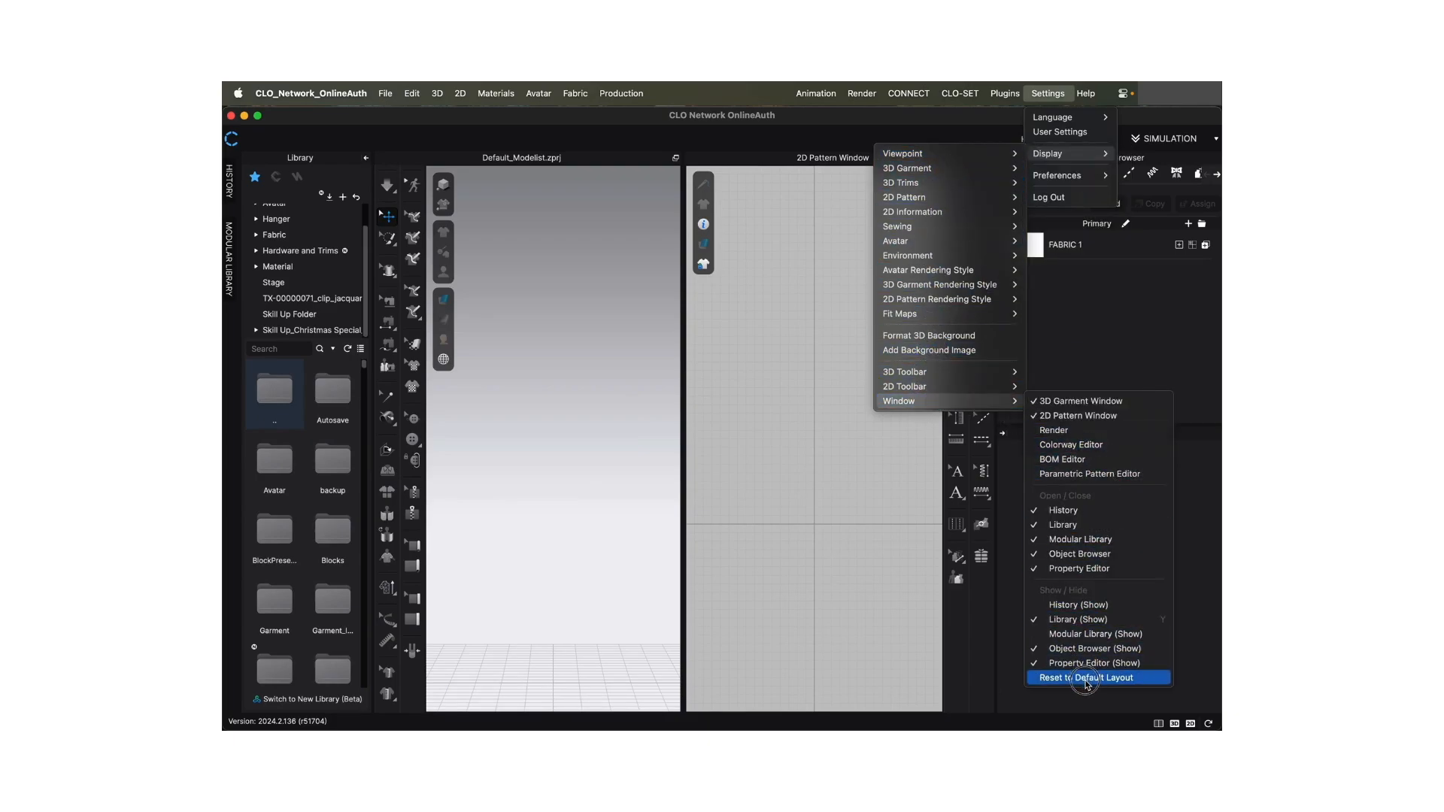
left_click(1086, 681)
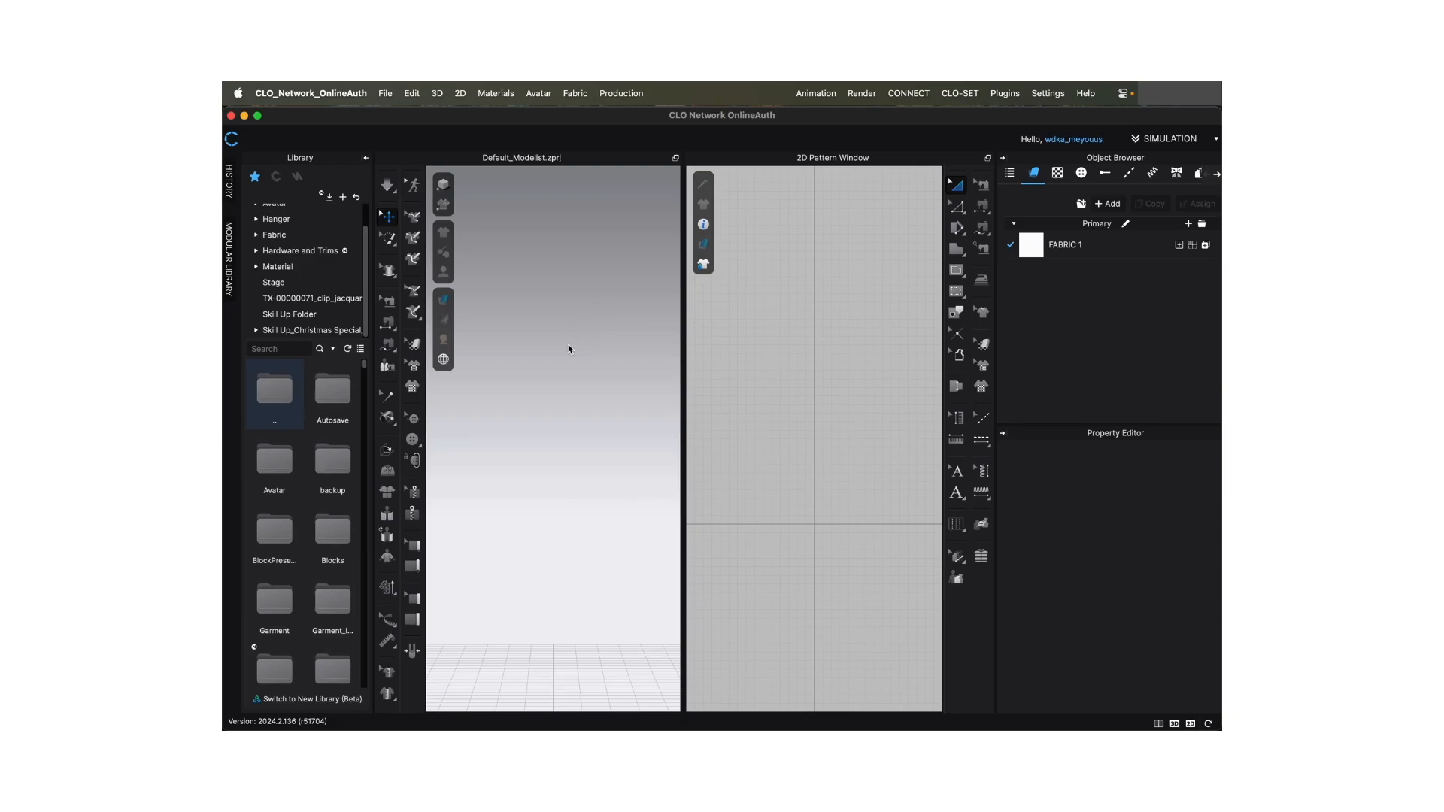
mouse_move(569, 349)
right_mouse_down()
mouse_move(557, 358)
mouse_move(597, 363)
mouse_move(571, 364)
right_mouse_up()
scroll(576, 367, "down", 3)
scroll(576, 367, "down", 3)
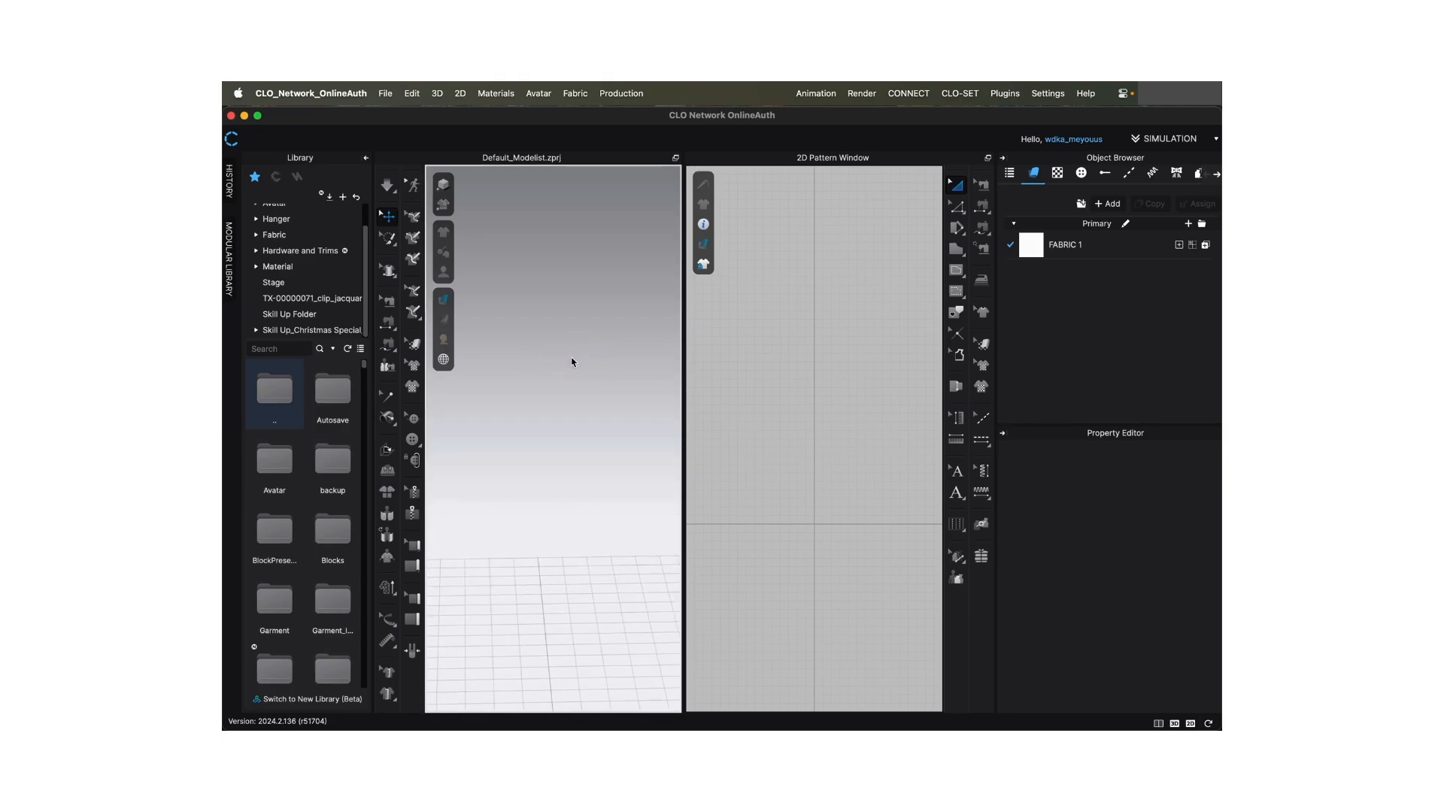
right_click_drag(572, 361, 570, 350)
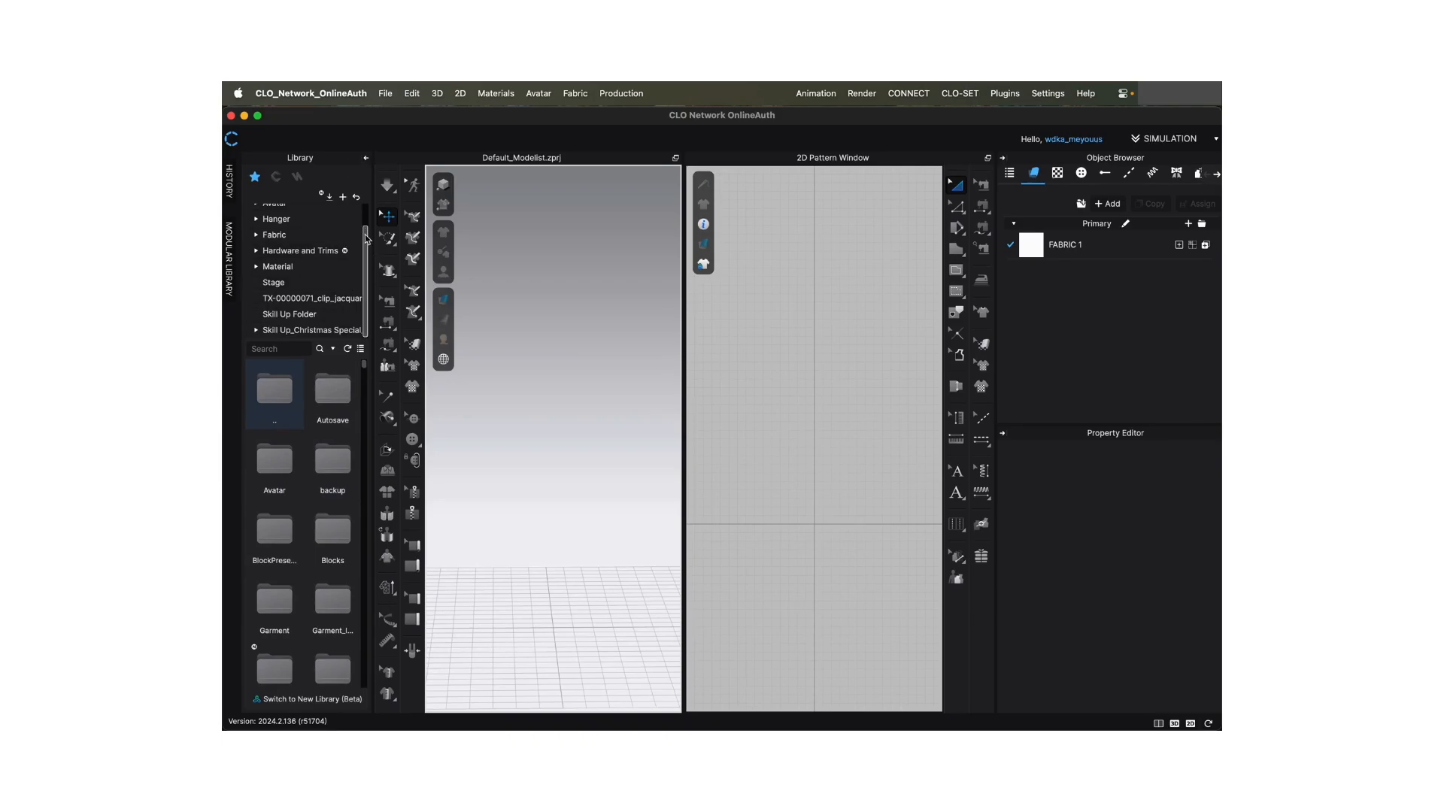
- Add the Tutorial videos folder from the Desktop to the Library favourites
scroll(366, 235, "up", 2)
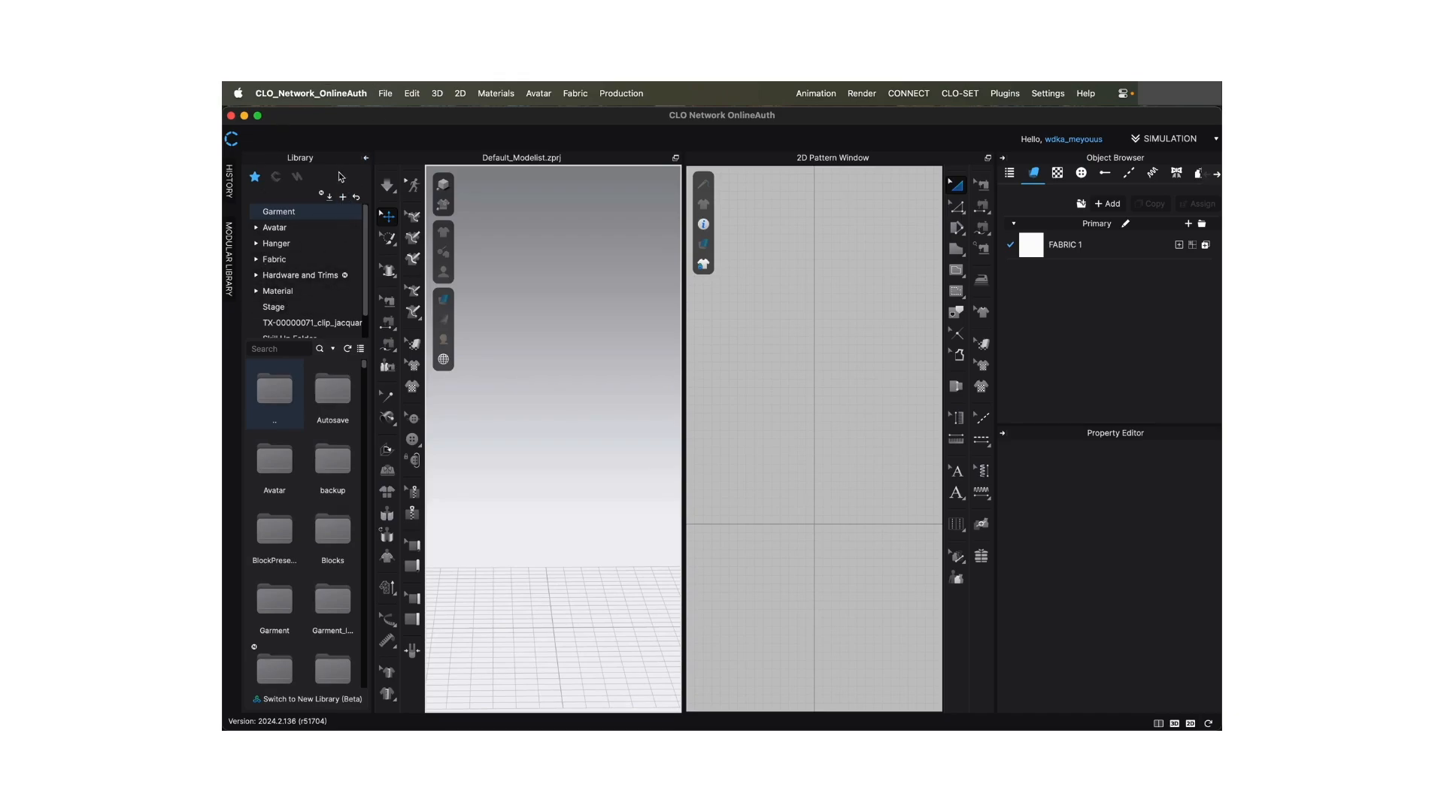
left_click(343, 197)
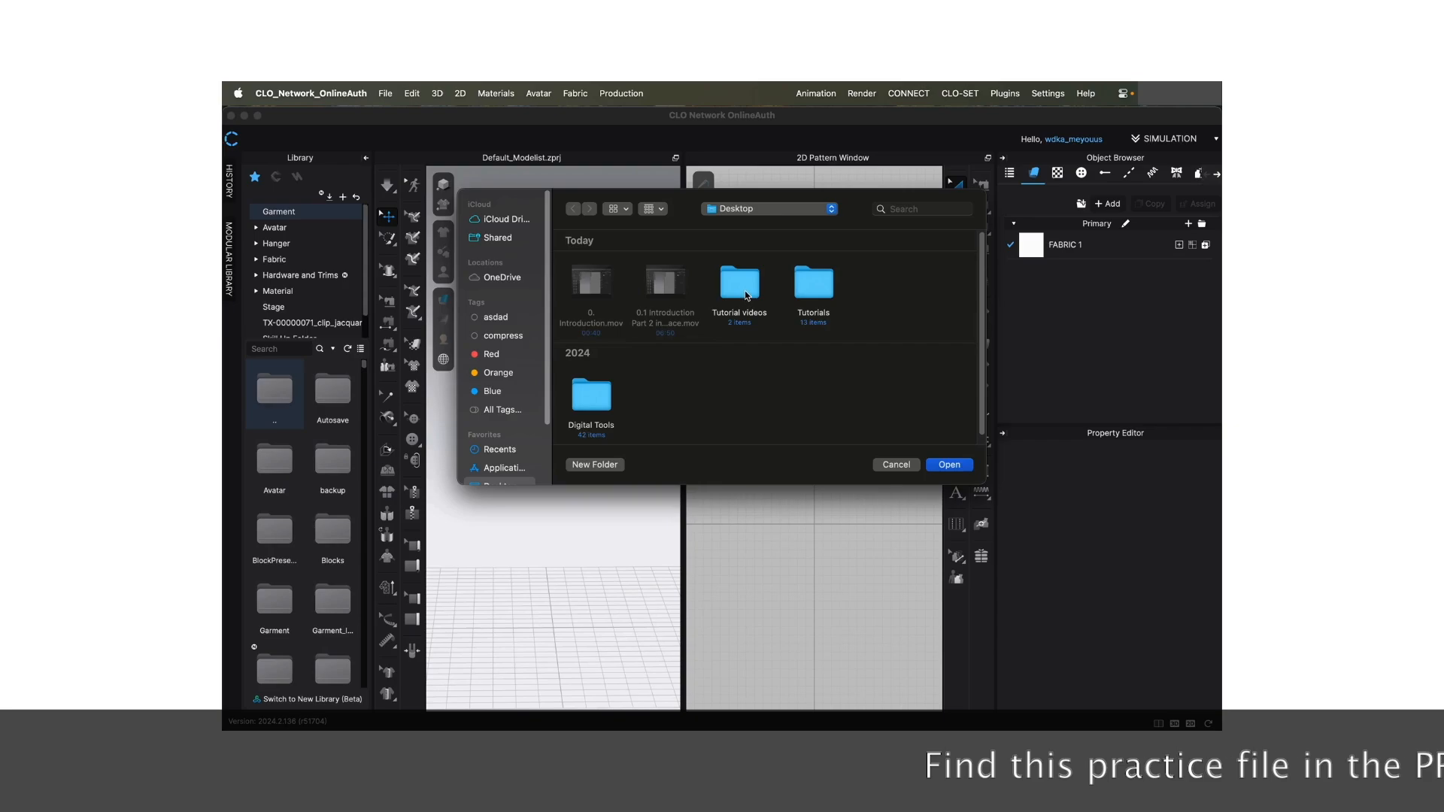
double_click(747, 295)
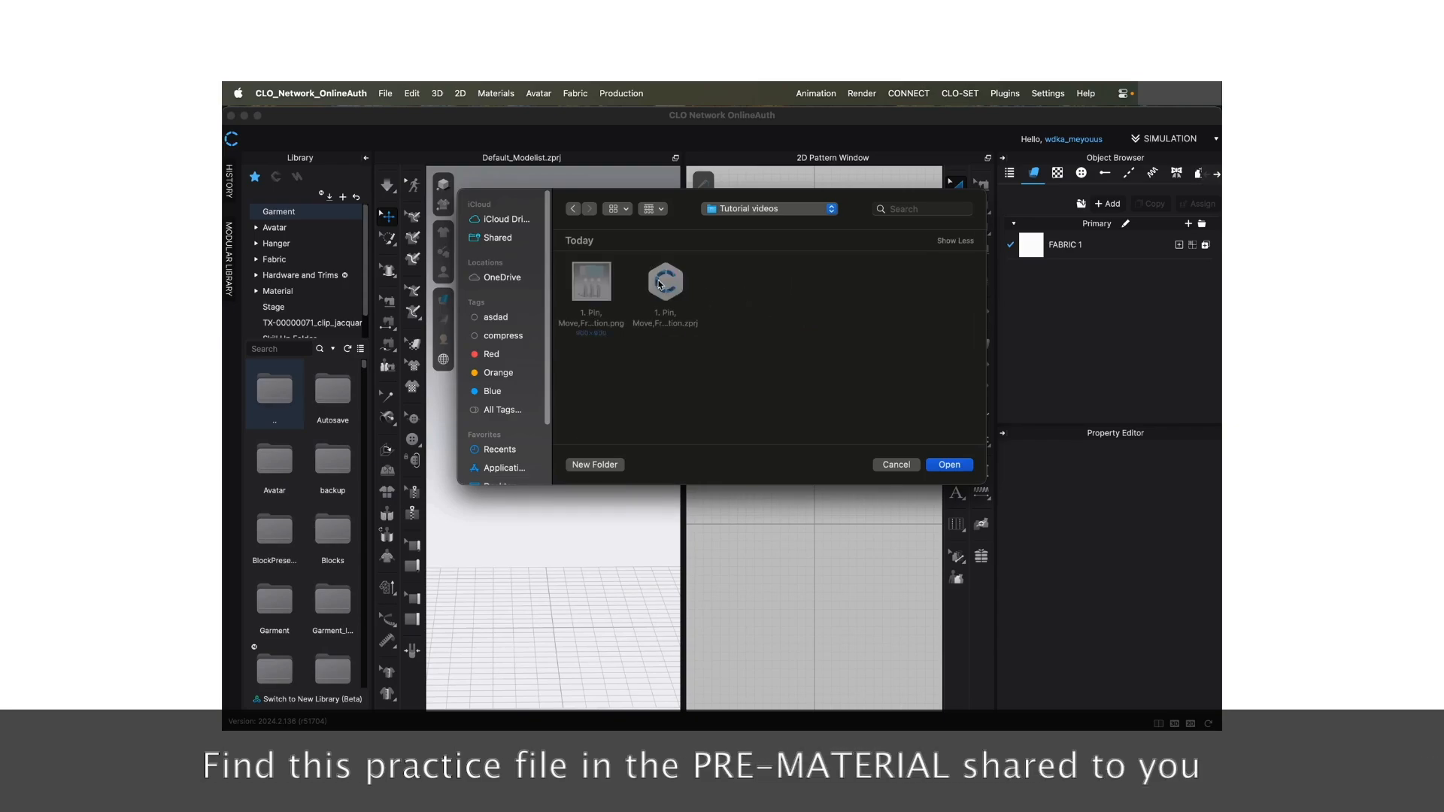
left_click(952, 466)
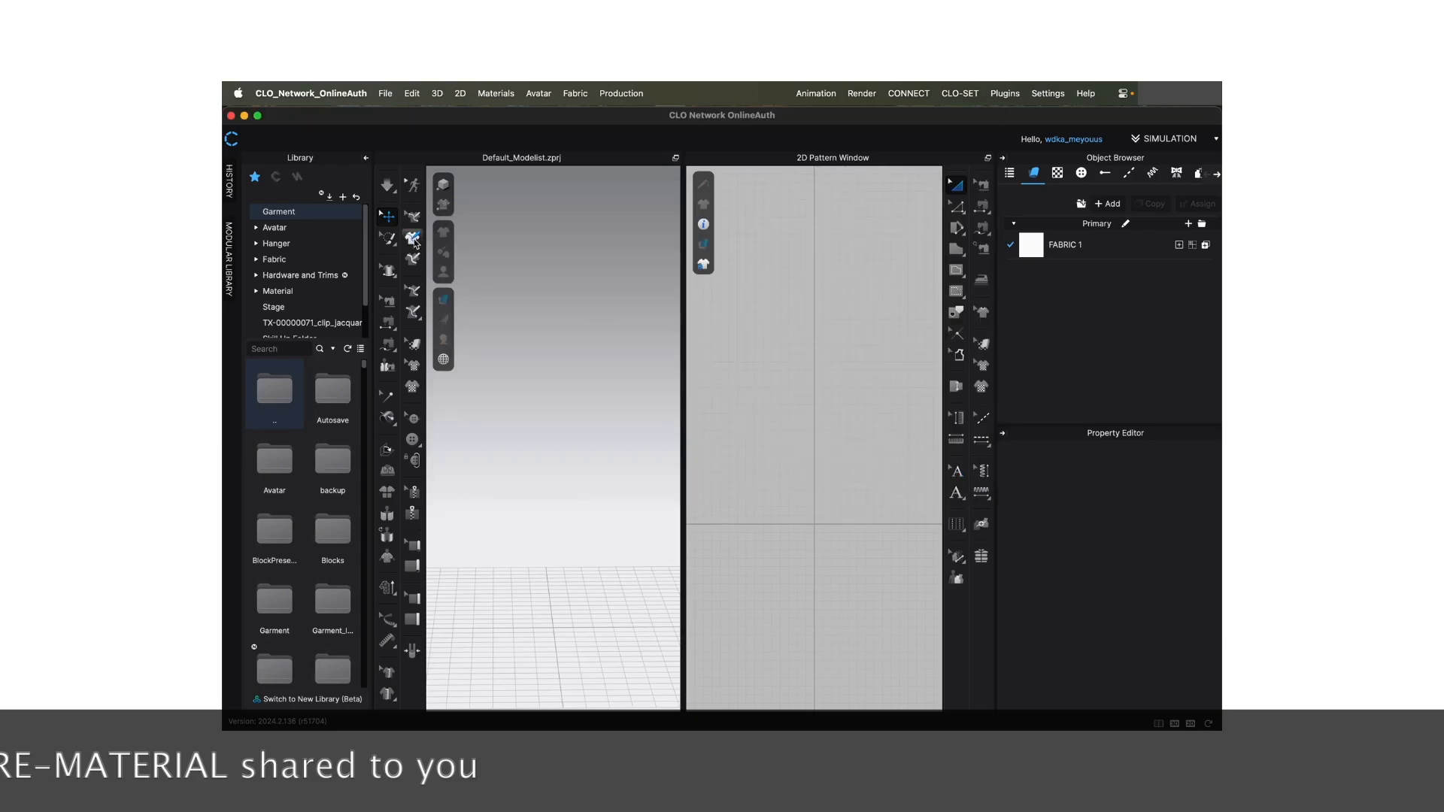
- Open the project "1. Pin, Move,Freeze,Cut-Sew,Simulation.zprj" from the Tutorial videos folder in the Library
left_click(276, 243)
scroll(280, 331, "down", 2)
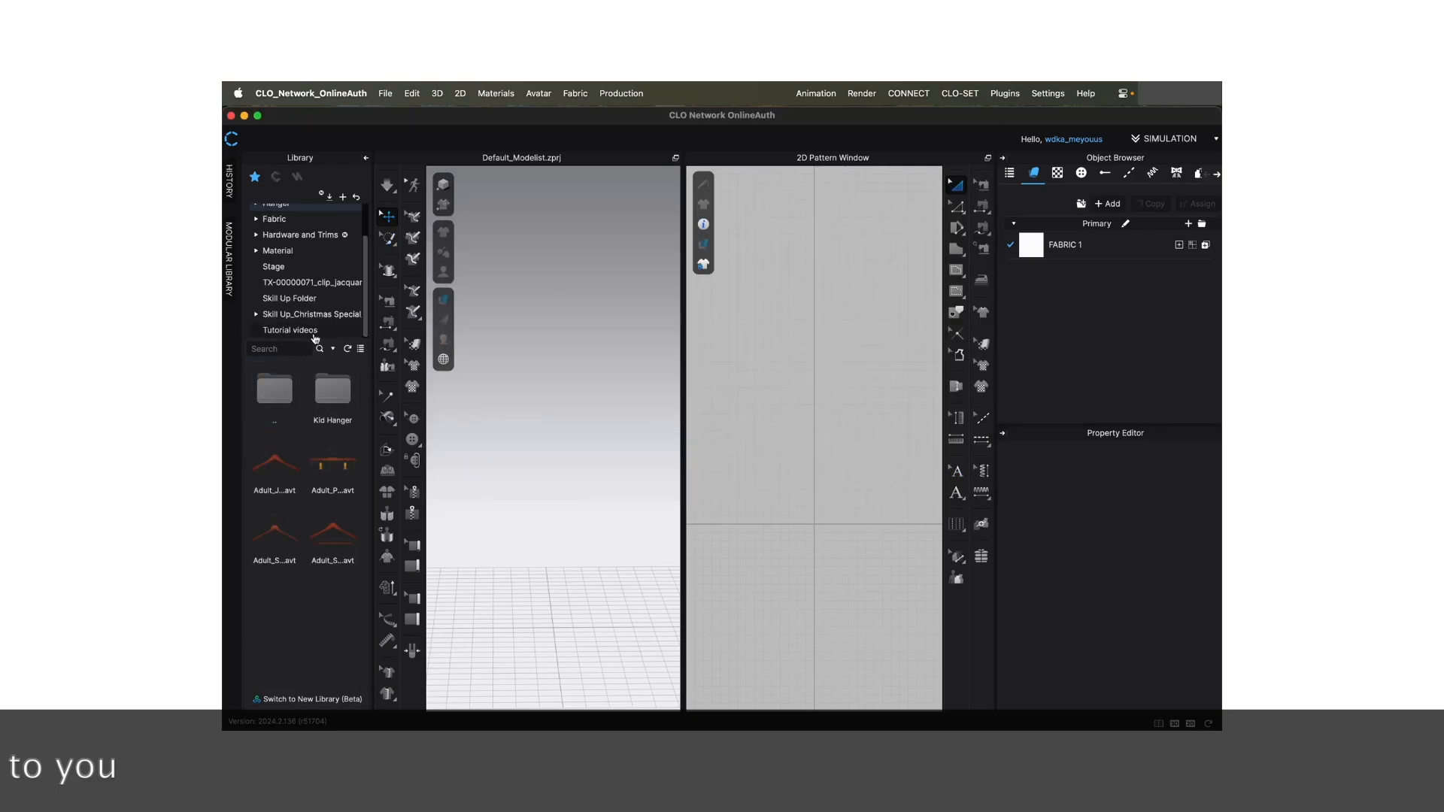
left_click(280, 331)
left_click(333, 395)
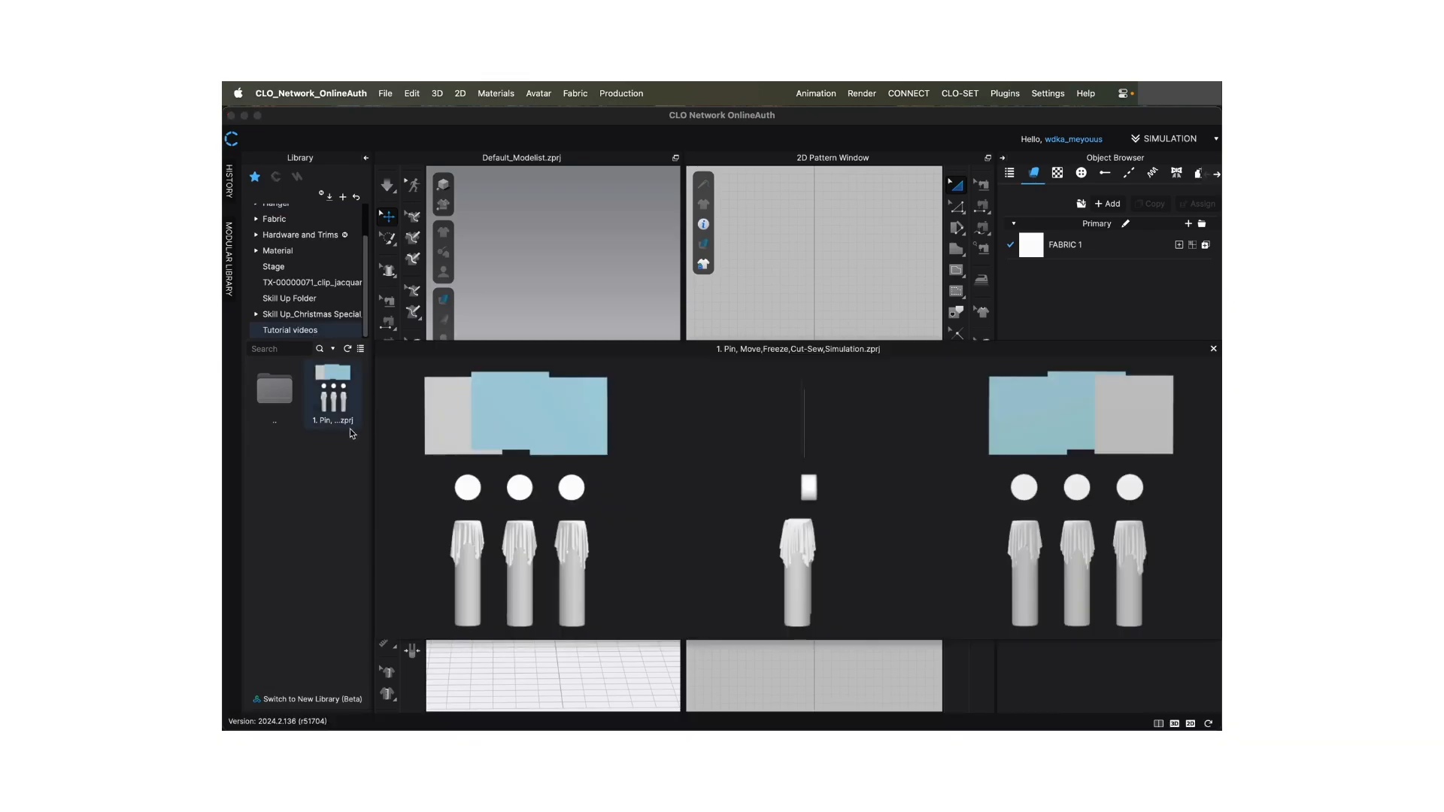
double_click(338, 389)
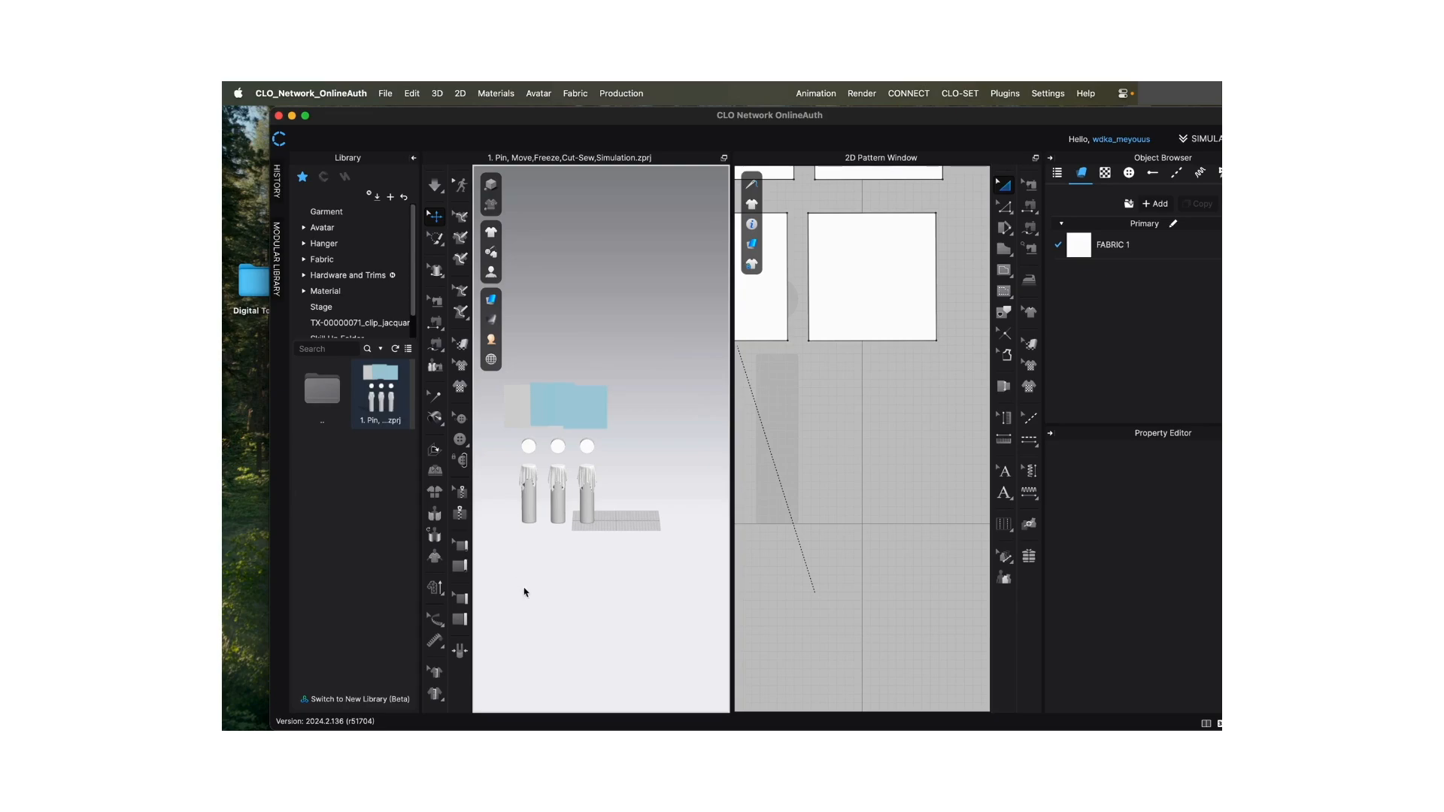
scroll(603, 439, "down", 2)
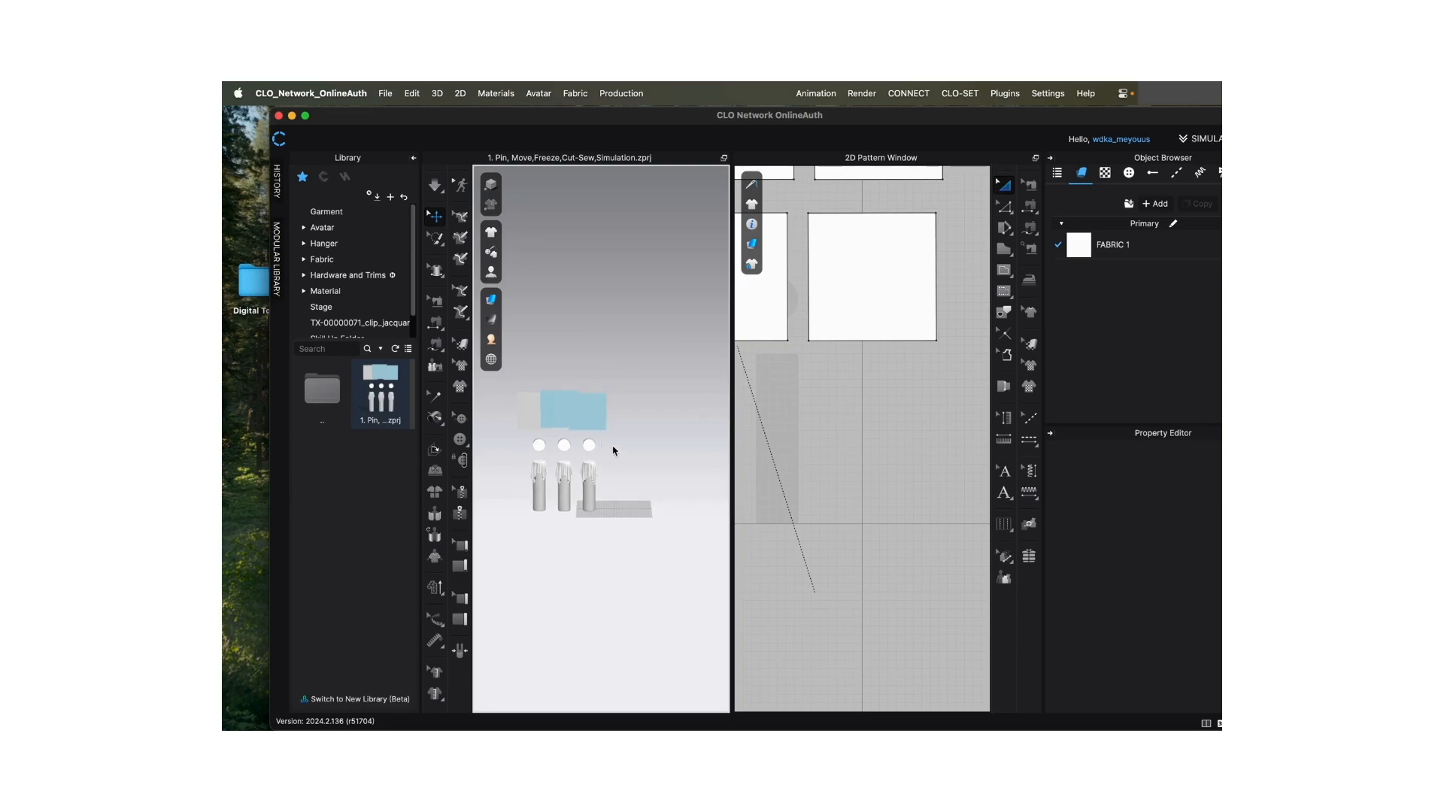
scroll(615, 452, "up", 3)
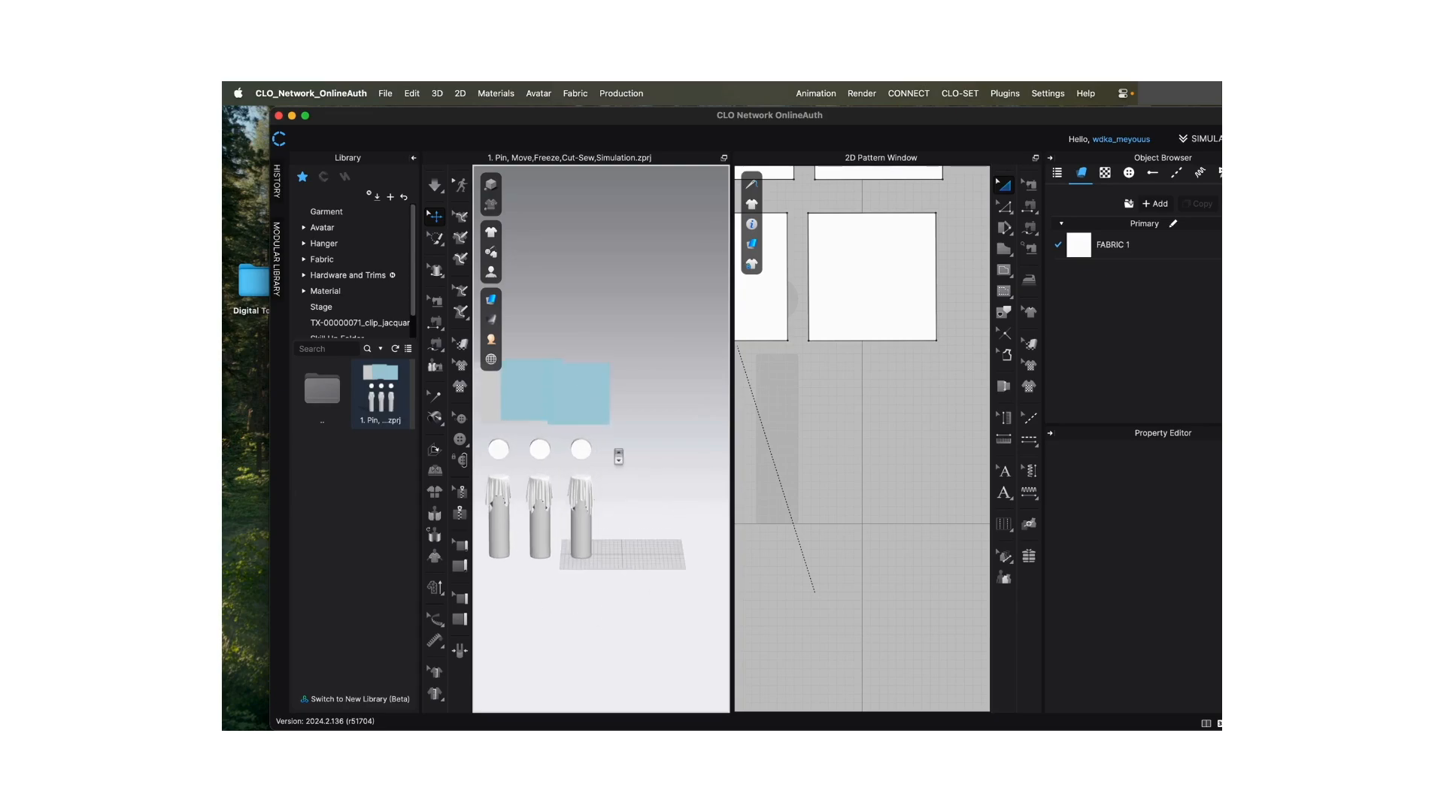
scroll(616, 455, "up", 3)
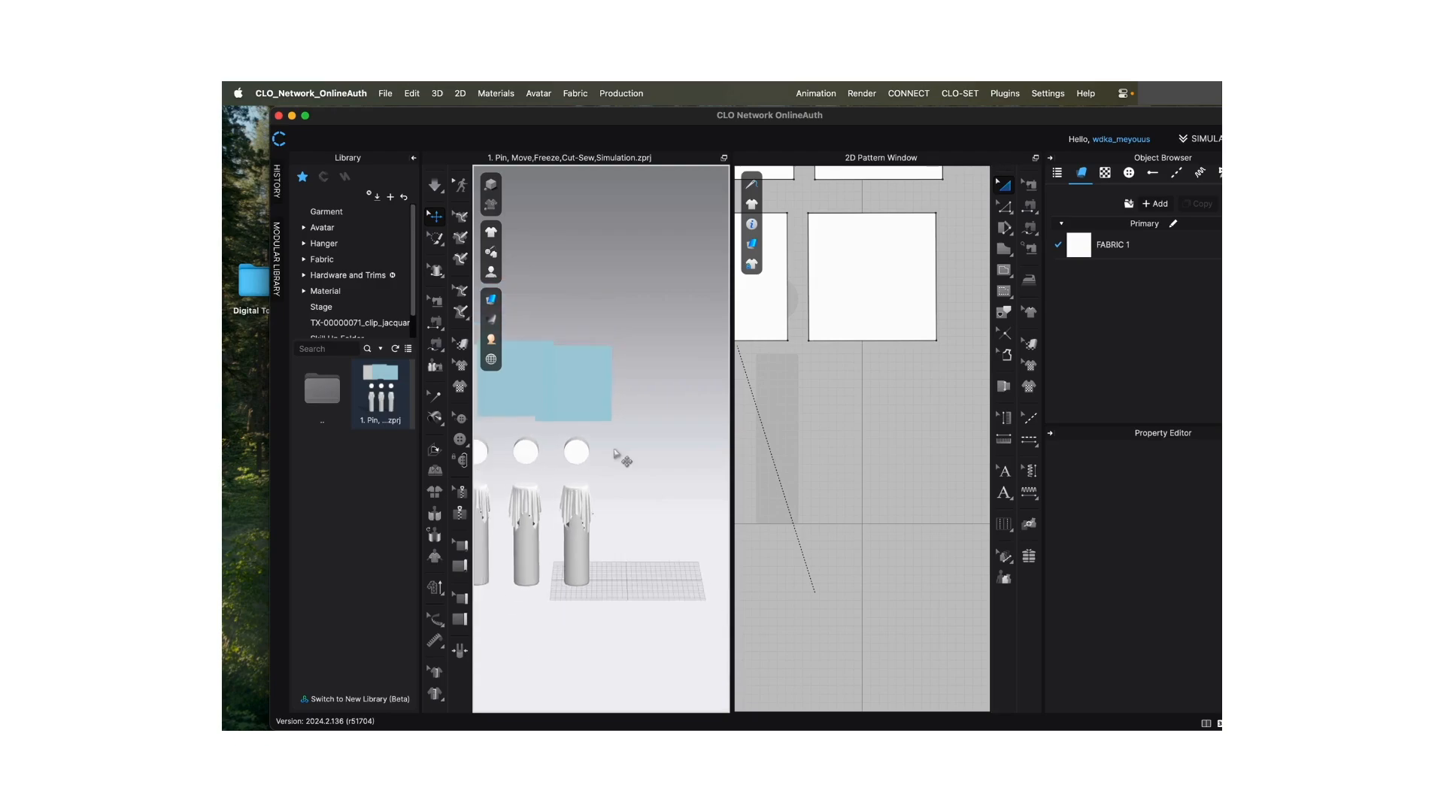
scroll(616, 455, "down", 2)
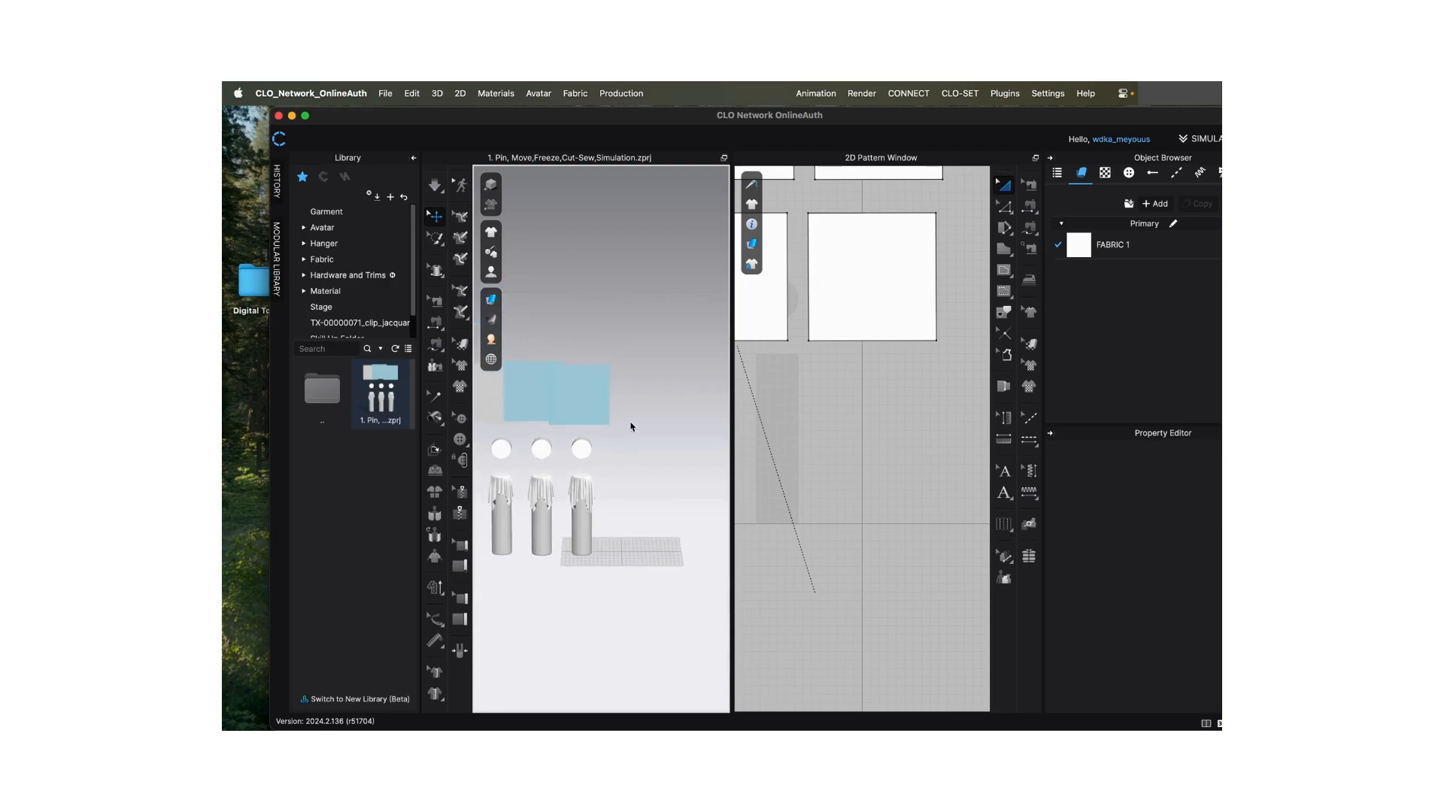
- Inspect the draped cylinders from several preset camera angles in the 3D window, and bring the whole scene back into view
mouse_move(633, 423)
right_mouse_down()
mouse_move(602, 431)
mouse_move(531, 406)
mouse_move(298, 416)
mouse_move(677, 419)
mouse_move(638, 428)
right_mouse_up()
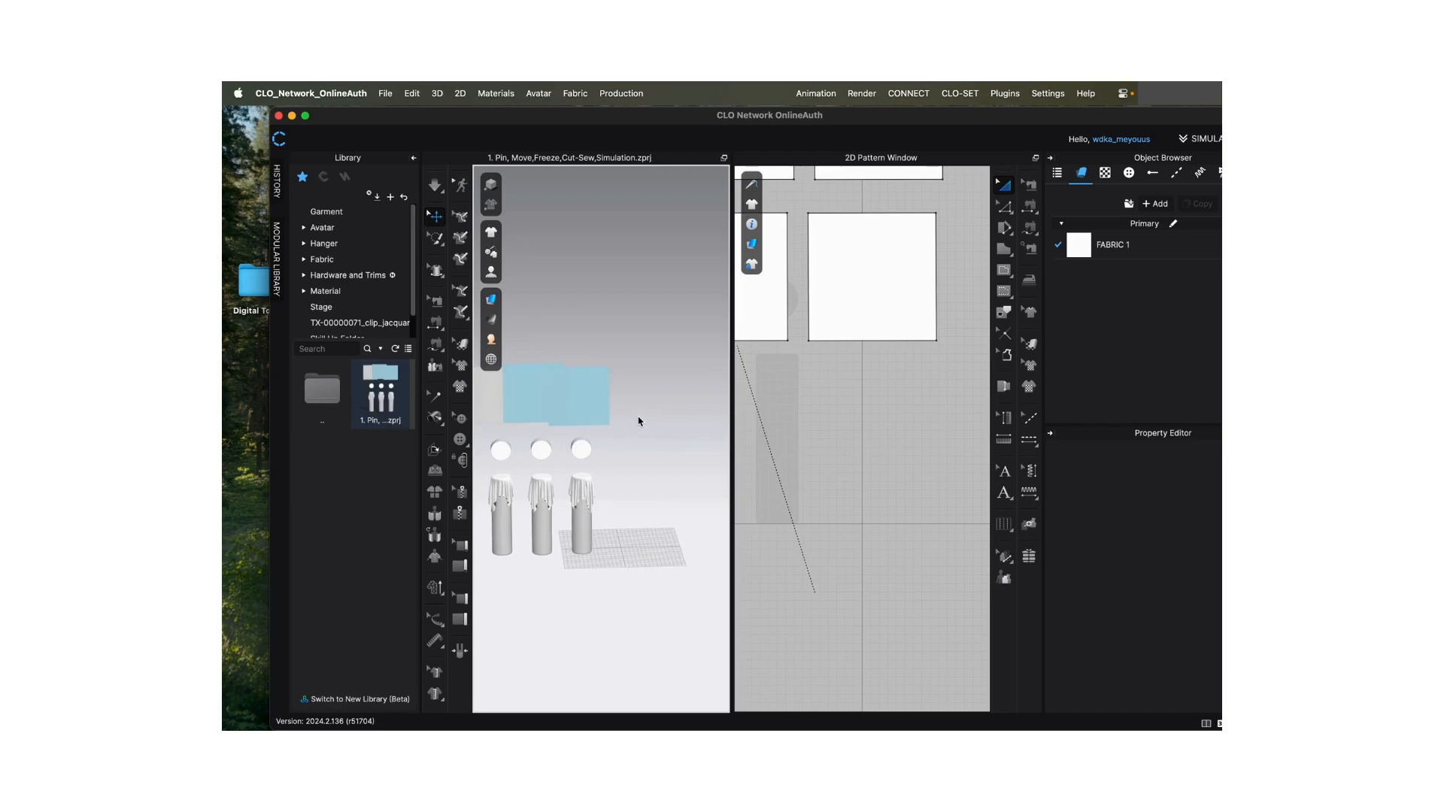
key("2")
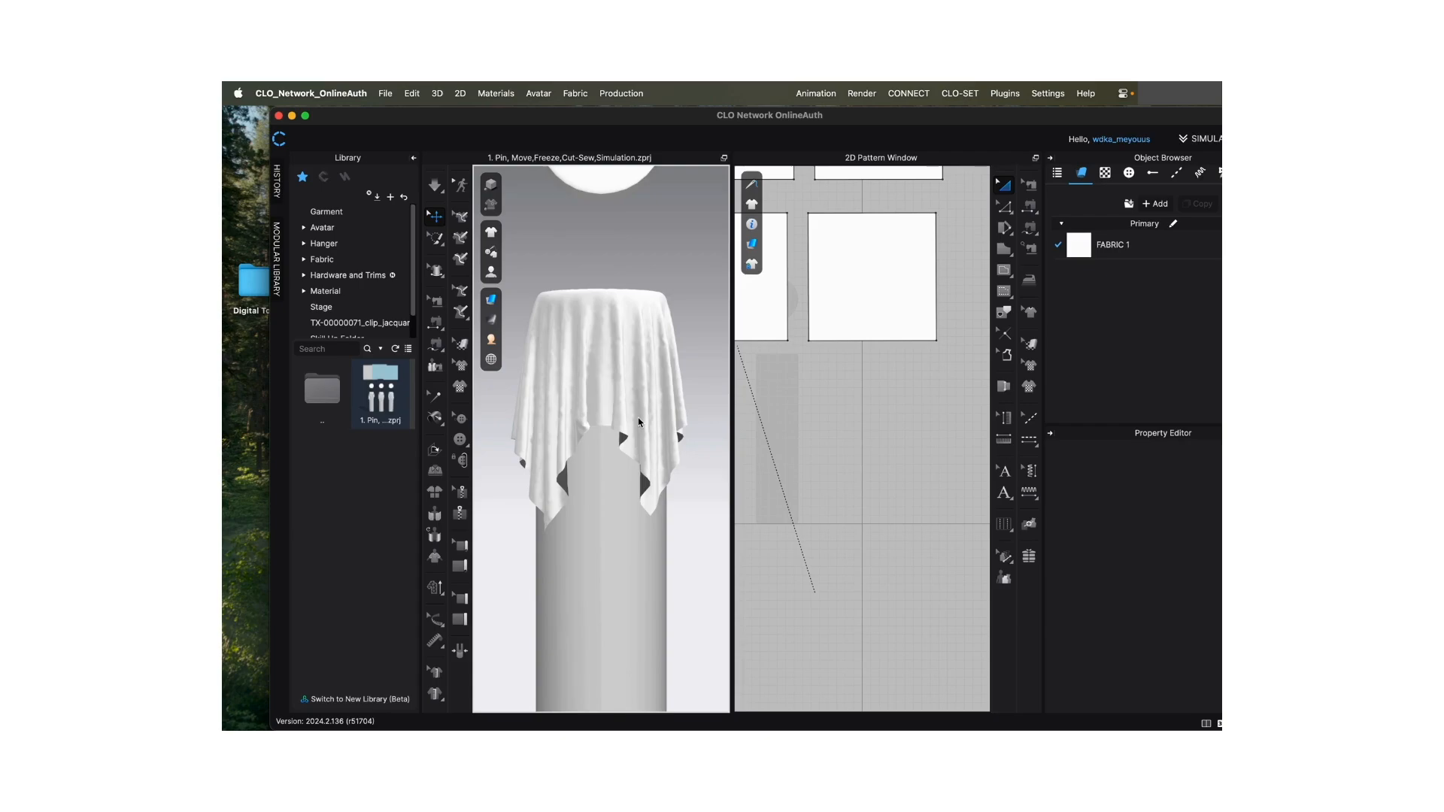
key("5")
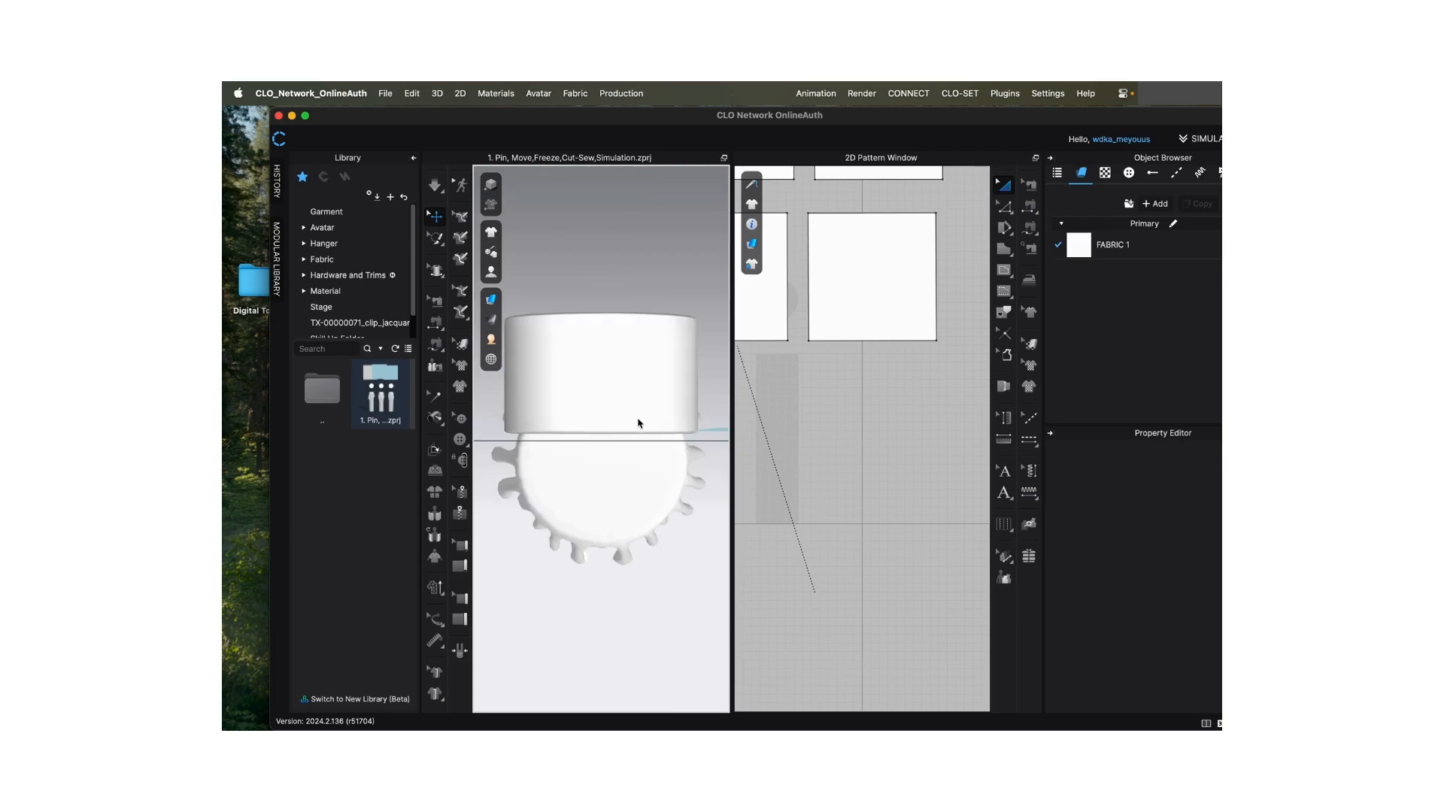
key("2")
key("4")
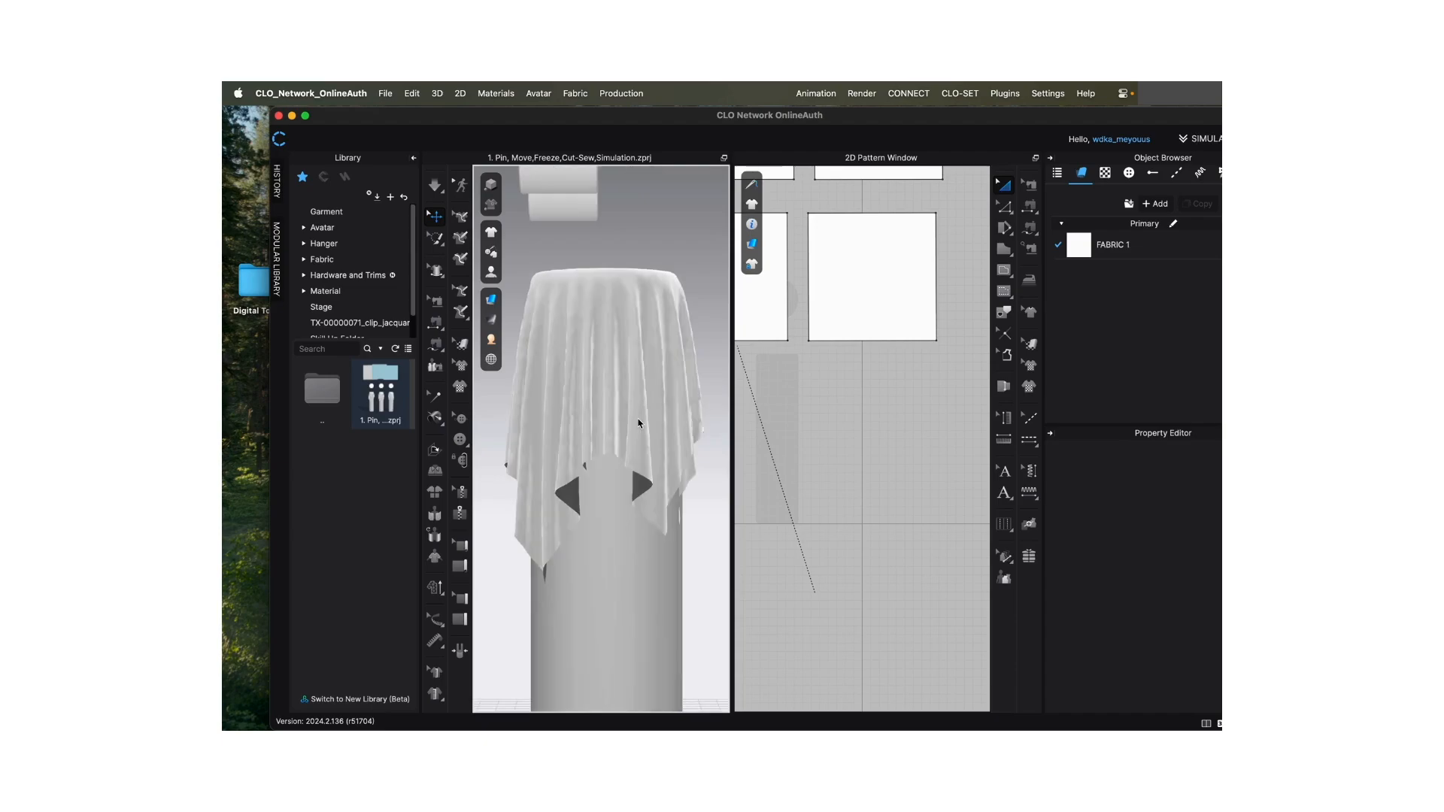
key("6")
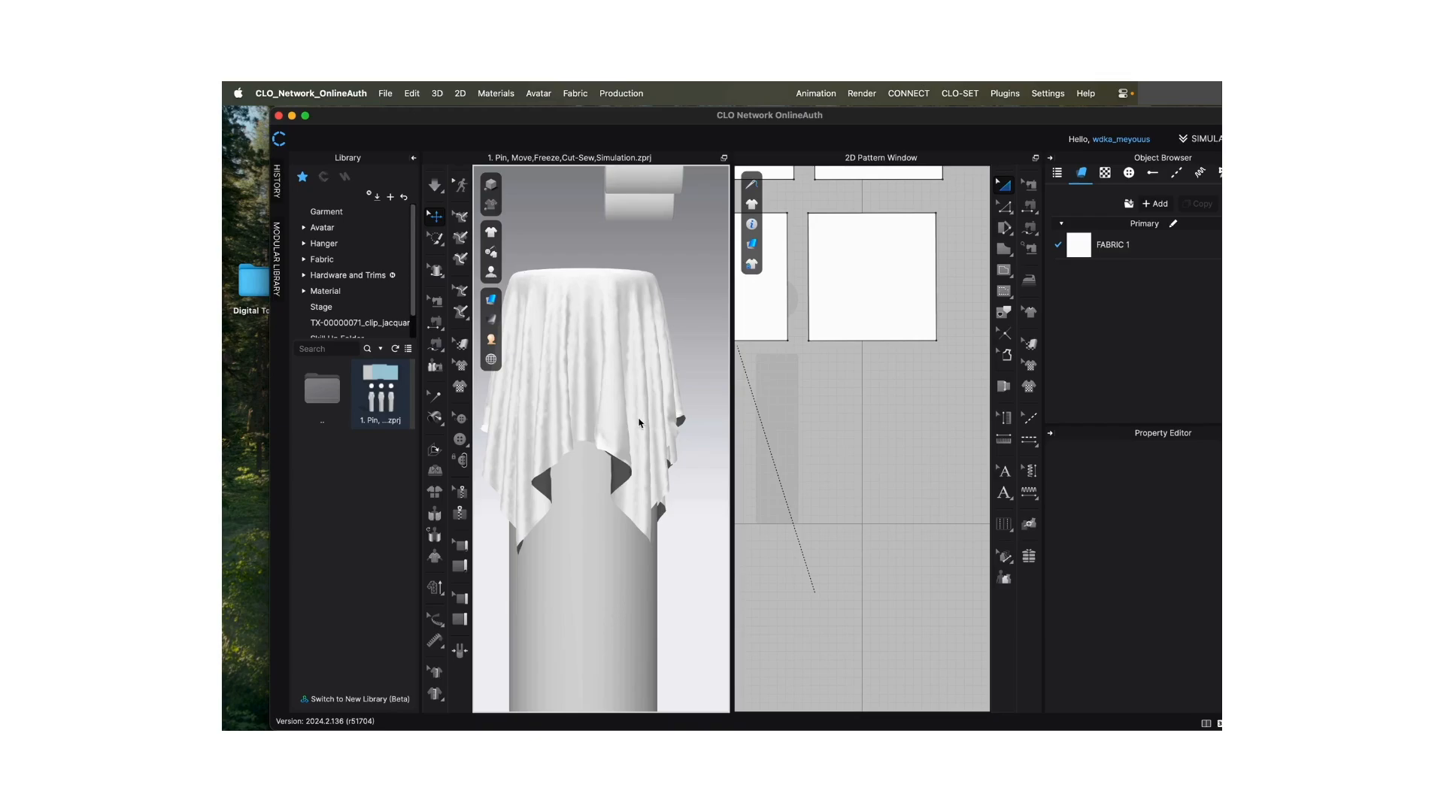
scroll(639, 423, "down", 10)
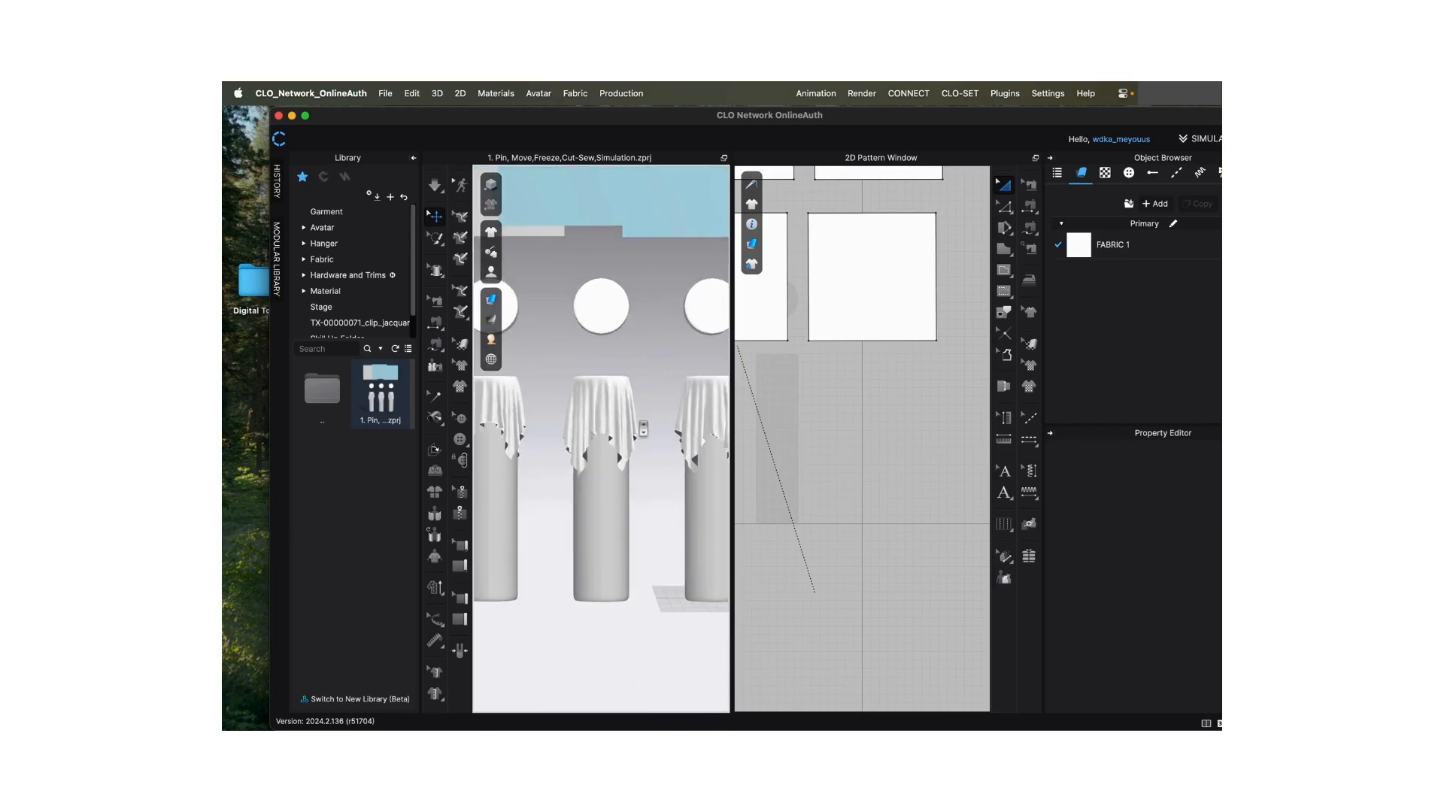
scroll(643, 429, "down", 5)
scroll(643, 429, "down", 3)
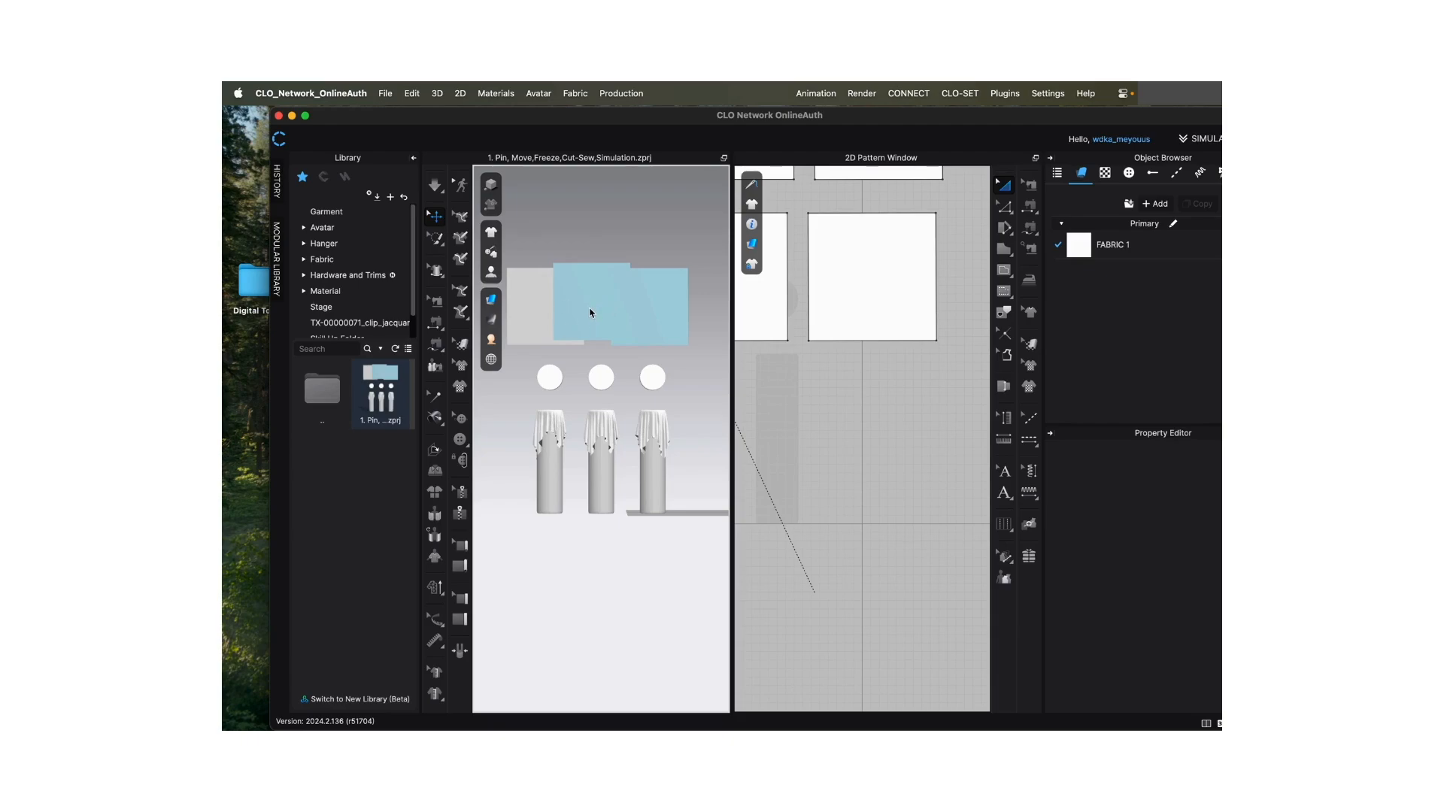
- Simulate the grey fabric square in Normal (Default) mode, stop the simulation, and undo the drape
left_click(436, 188)
left_click(440, 195)
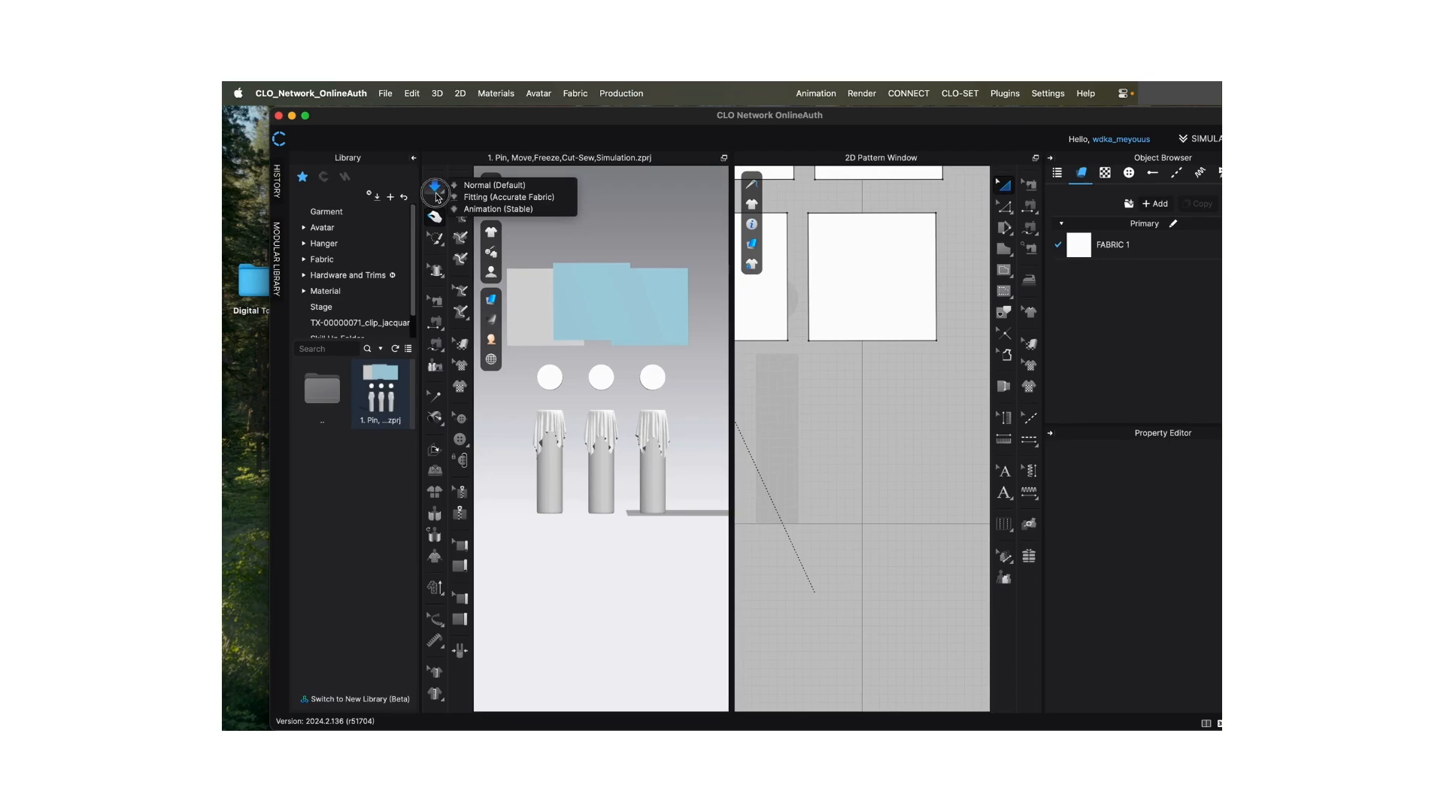
left_click(519, 188)
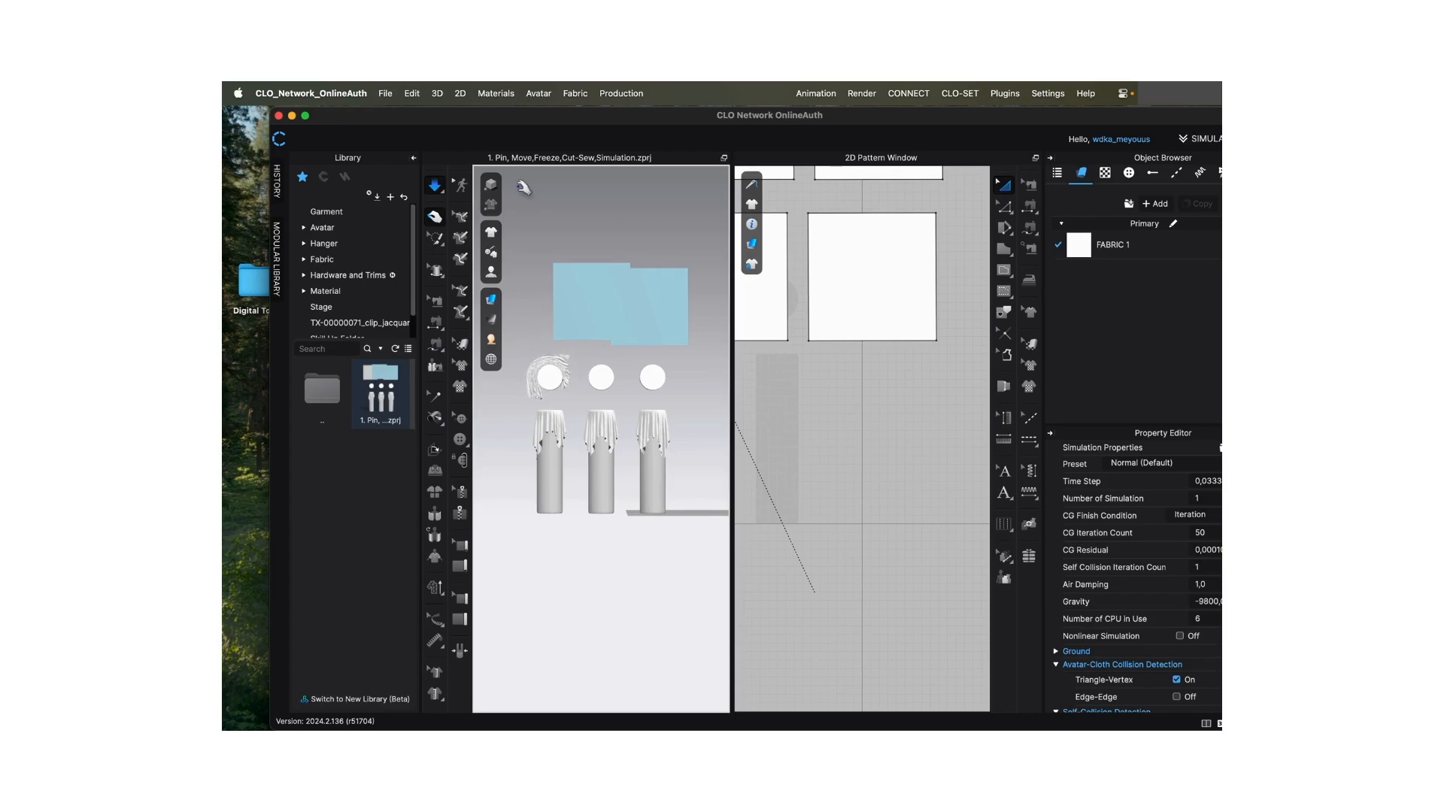
key("space")
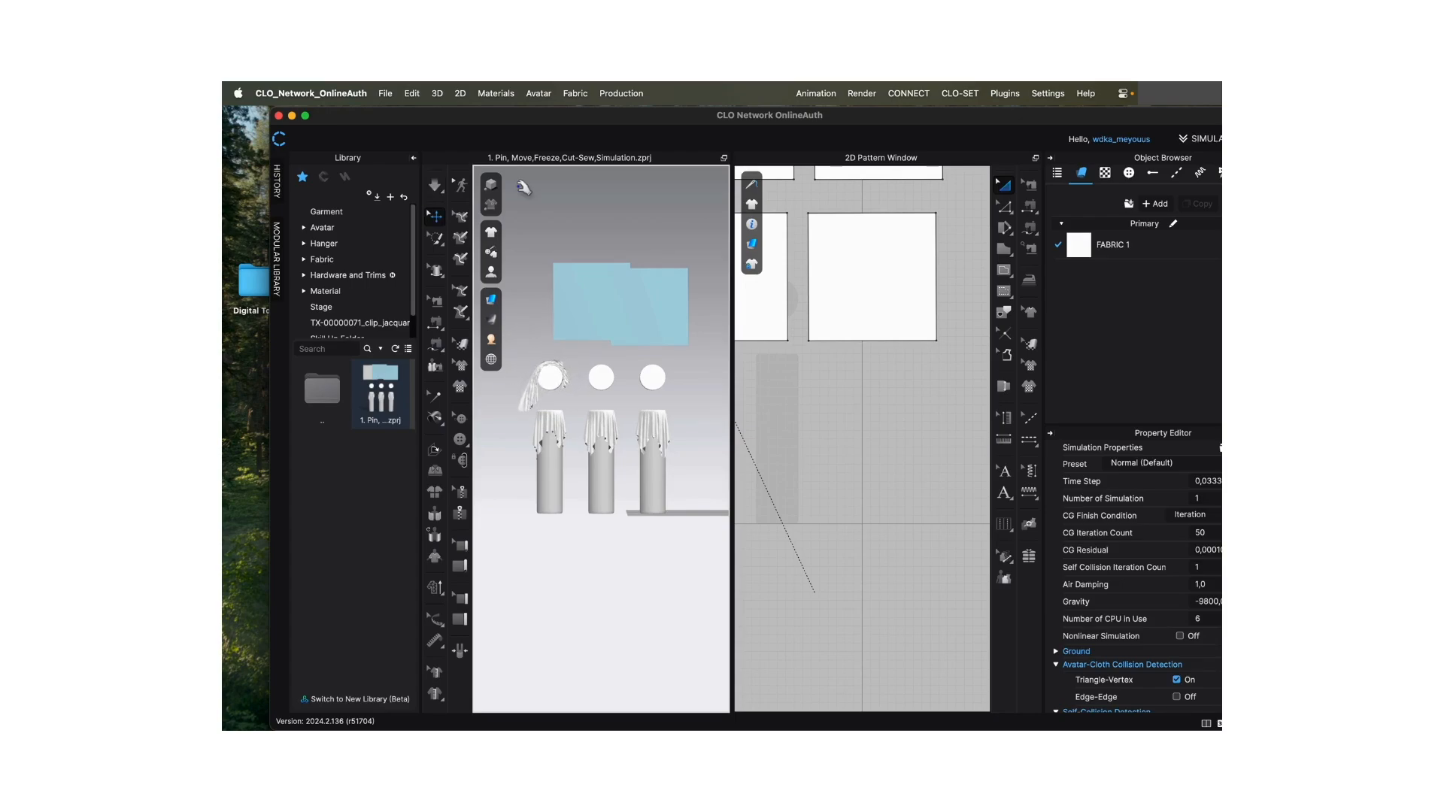
left_click(441, 189)
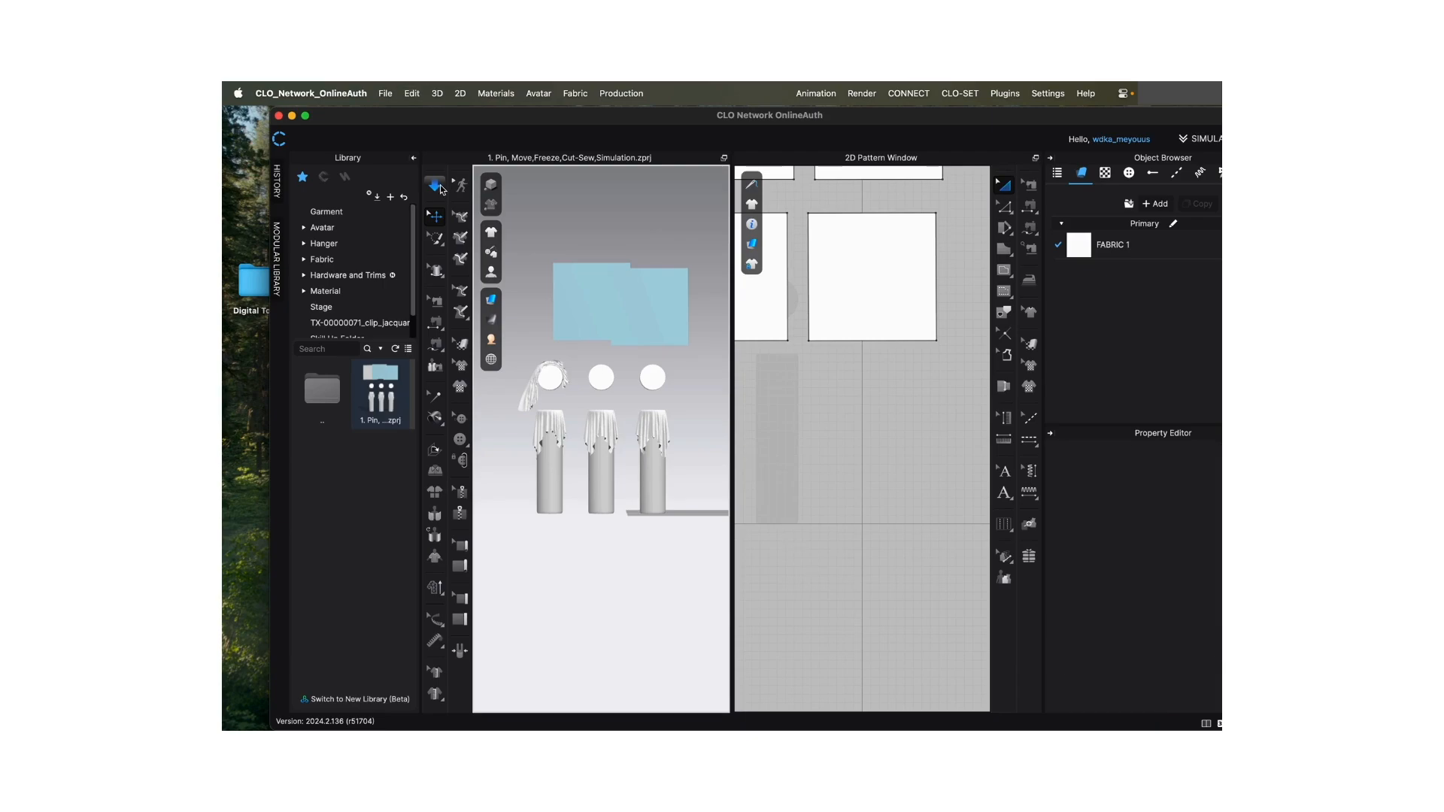
key("super+z")
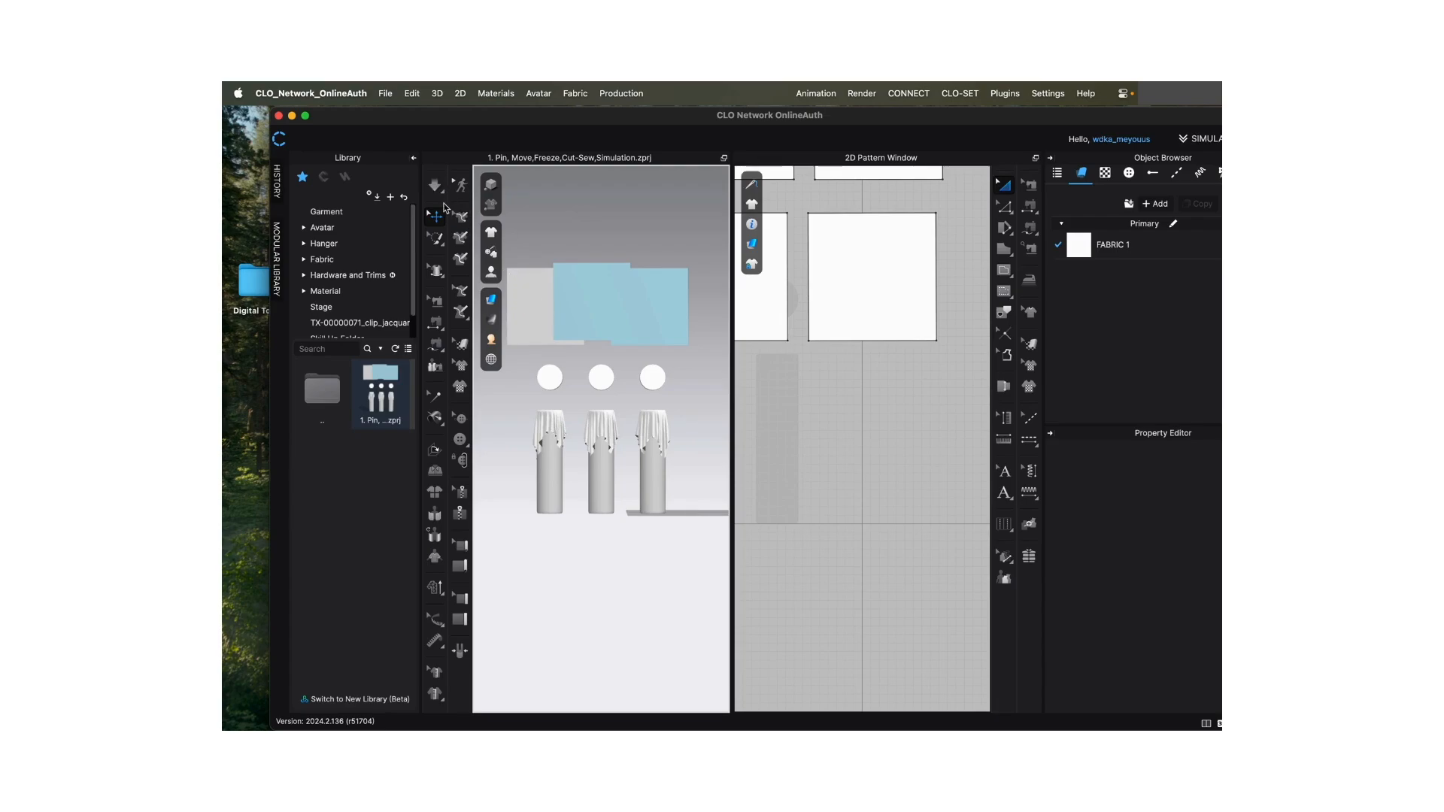
- Run the Normal (Default) simulation so the grey fabric square falls over the first sphere, and stop it
left_click(441, 197)
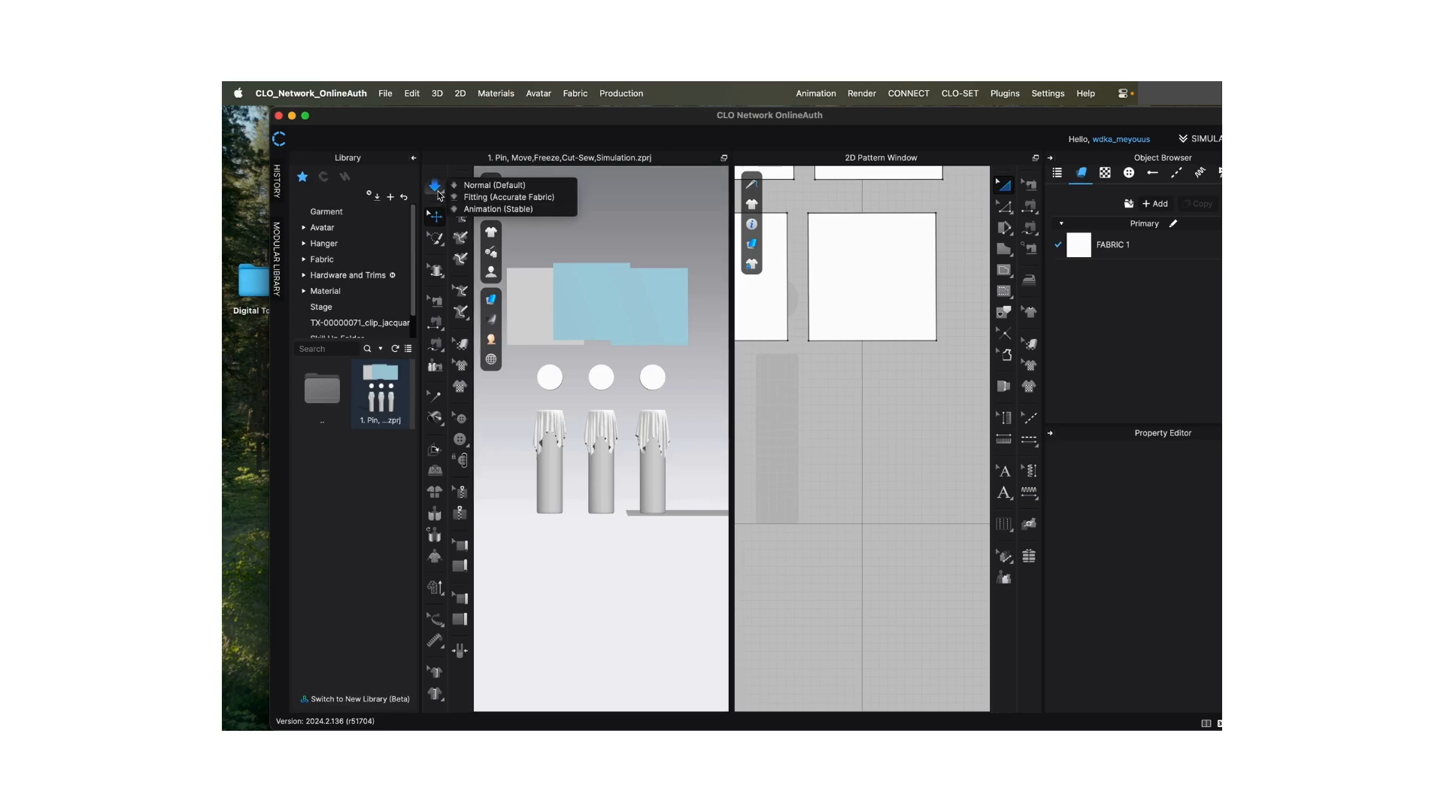
left_click(490, 187)
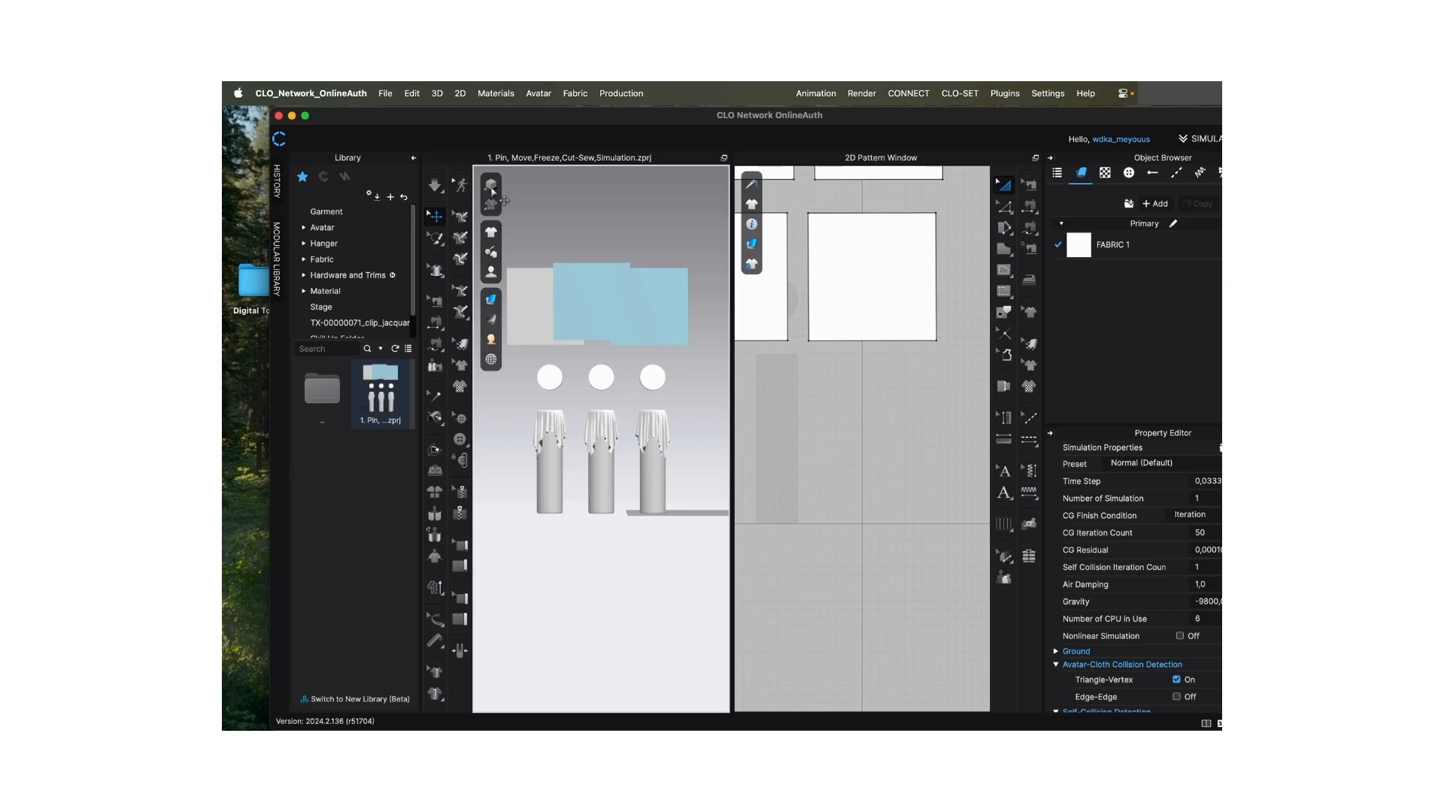
left_click(441, 197)
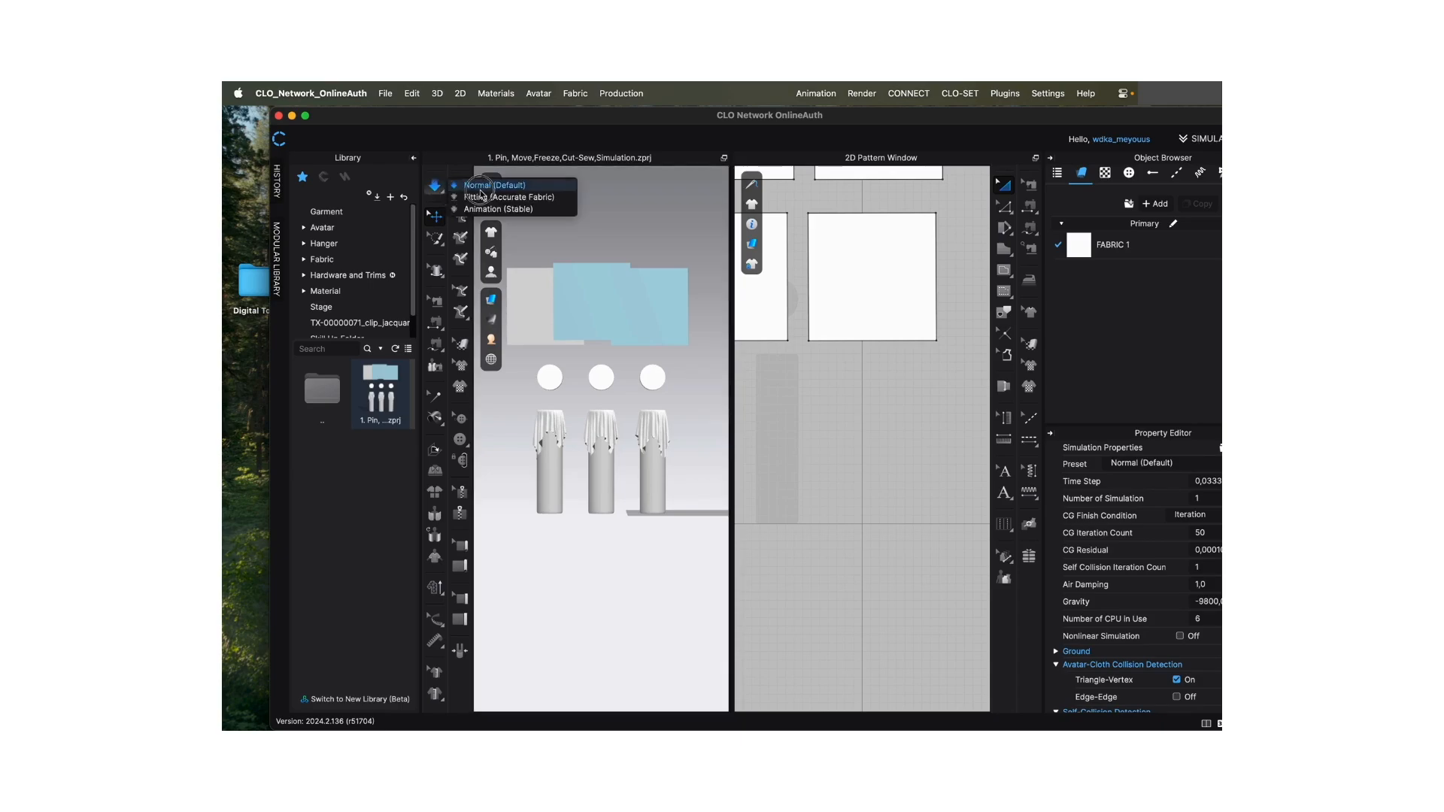
left_click(481, 192)
mouse_move(510, 273)
left_click(440, 194)
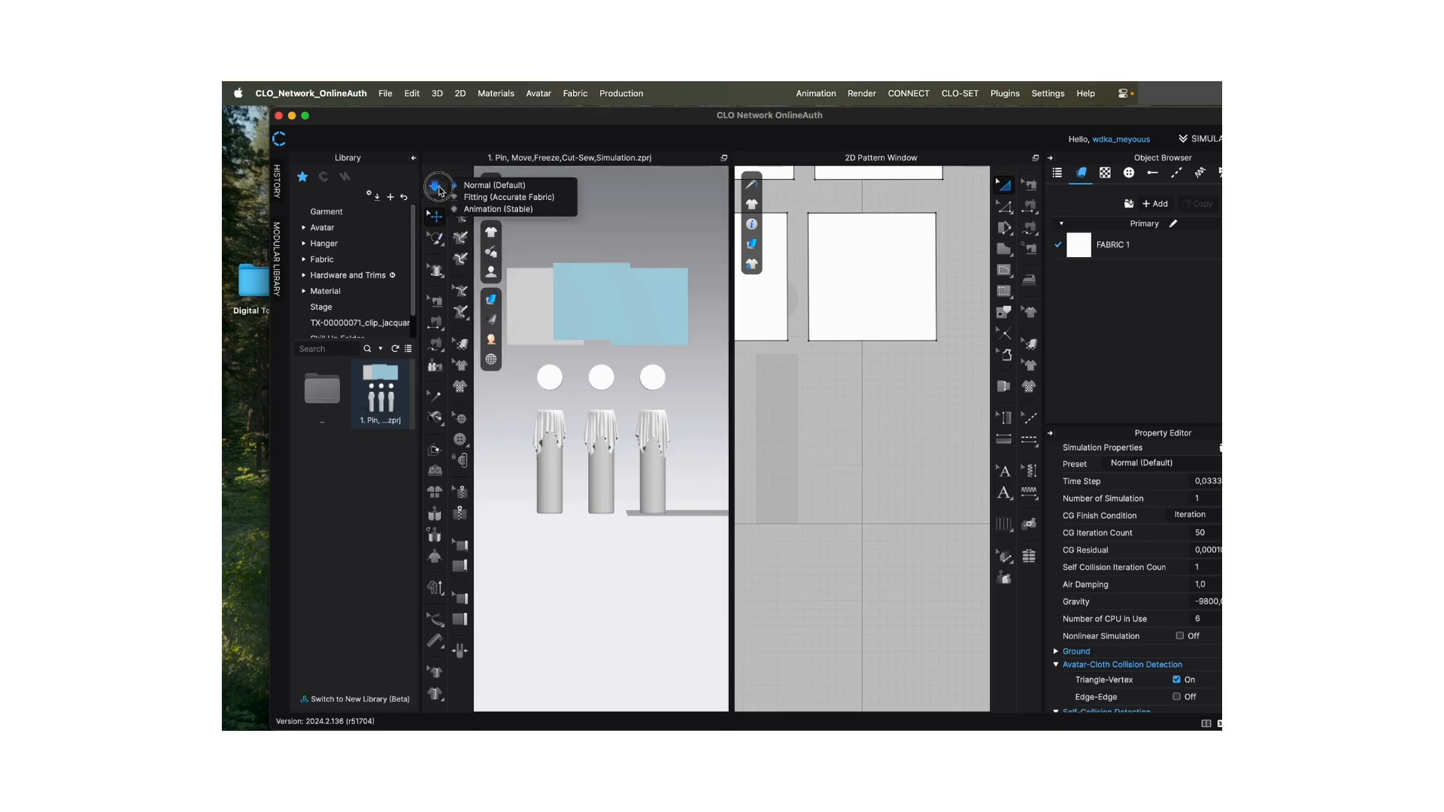
left_click(474, 186)
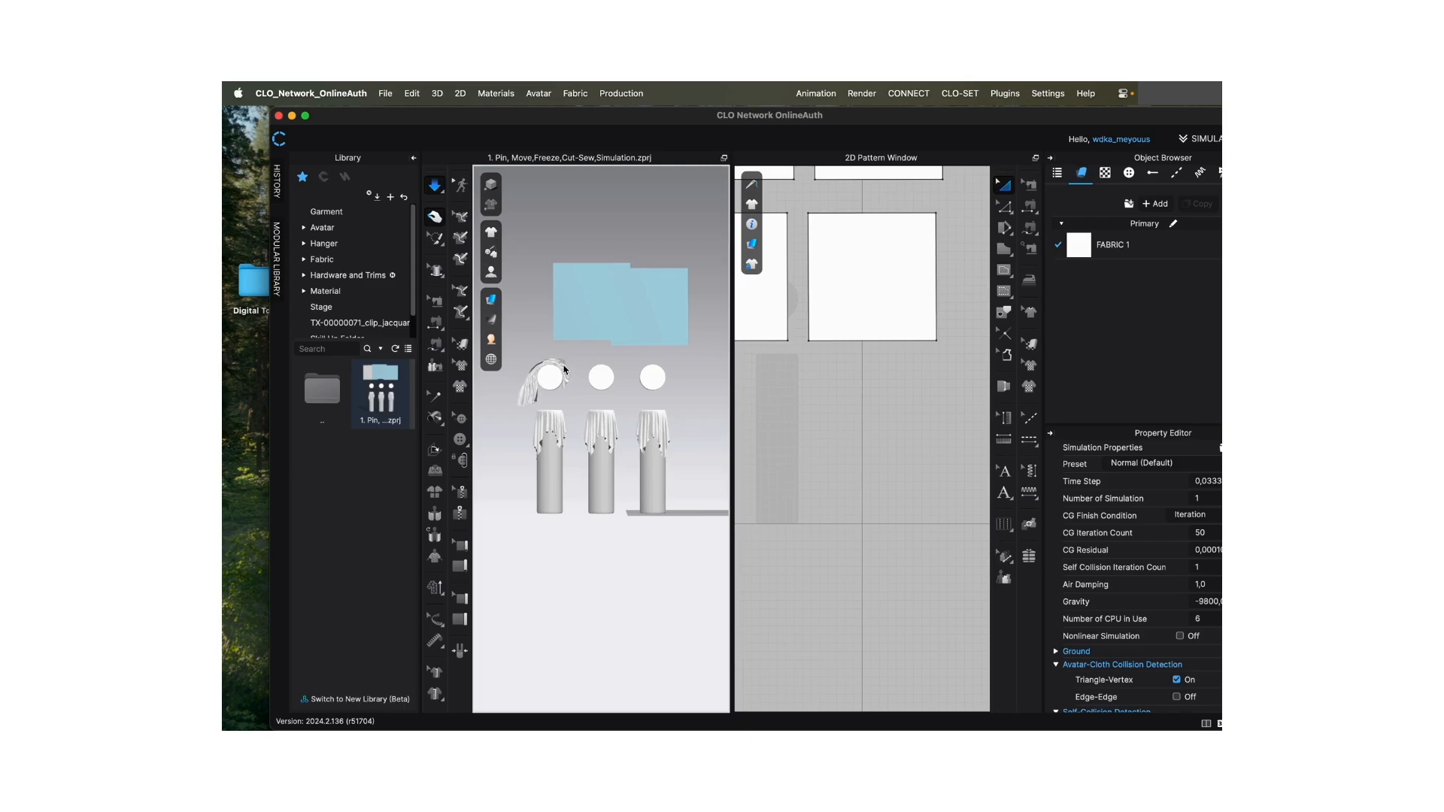
key("space")
- Reset the 3D arrangement of the fabric square draped over the first sphere, and select the flattened grey square
left_click(529, 396)
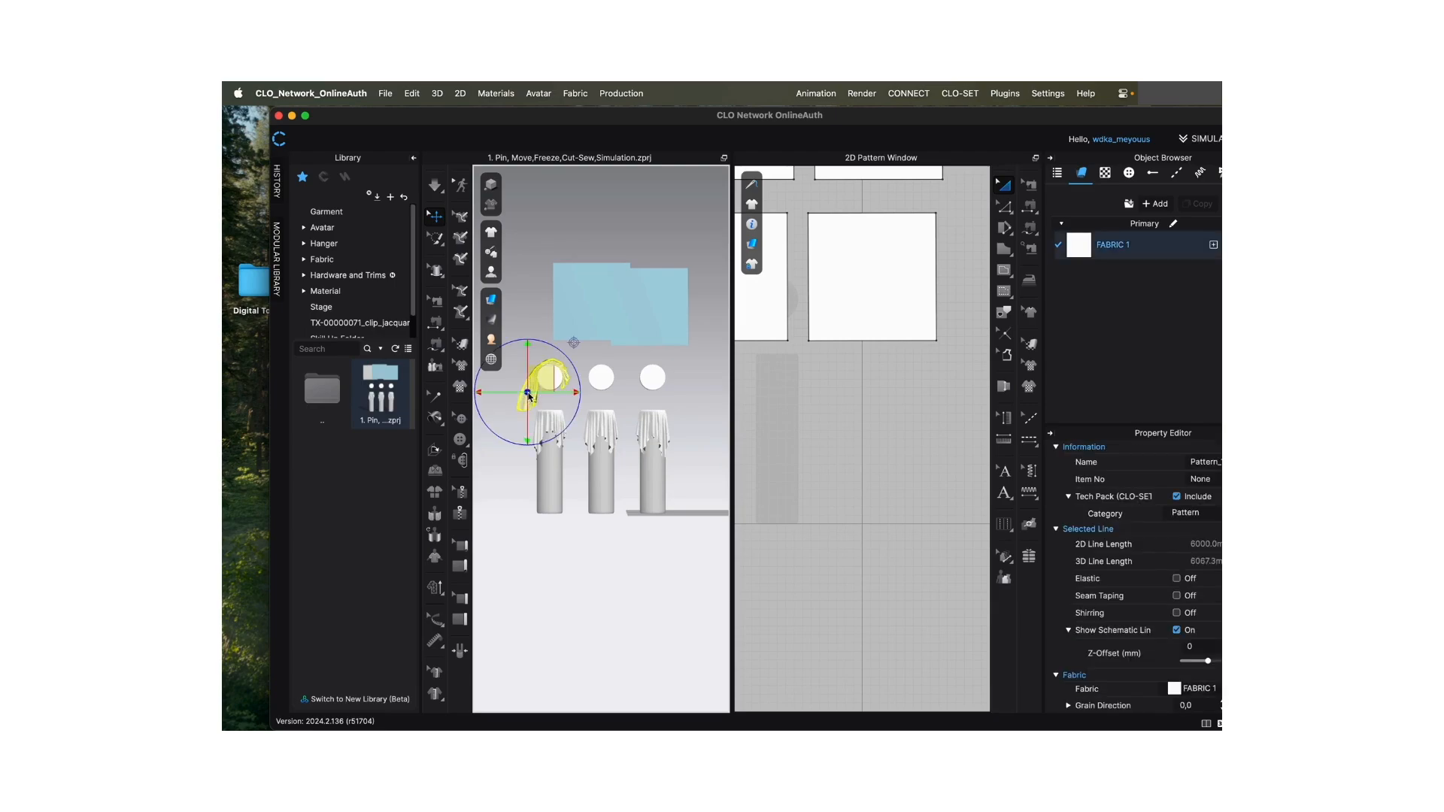
right_click(528, 396)
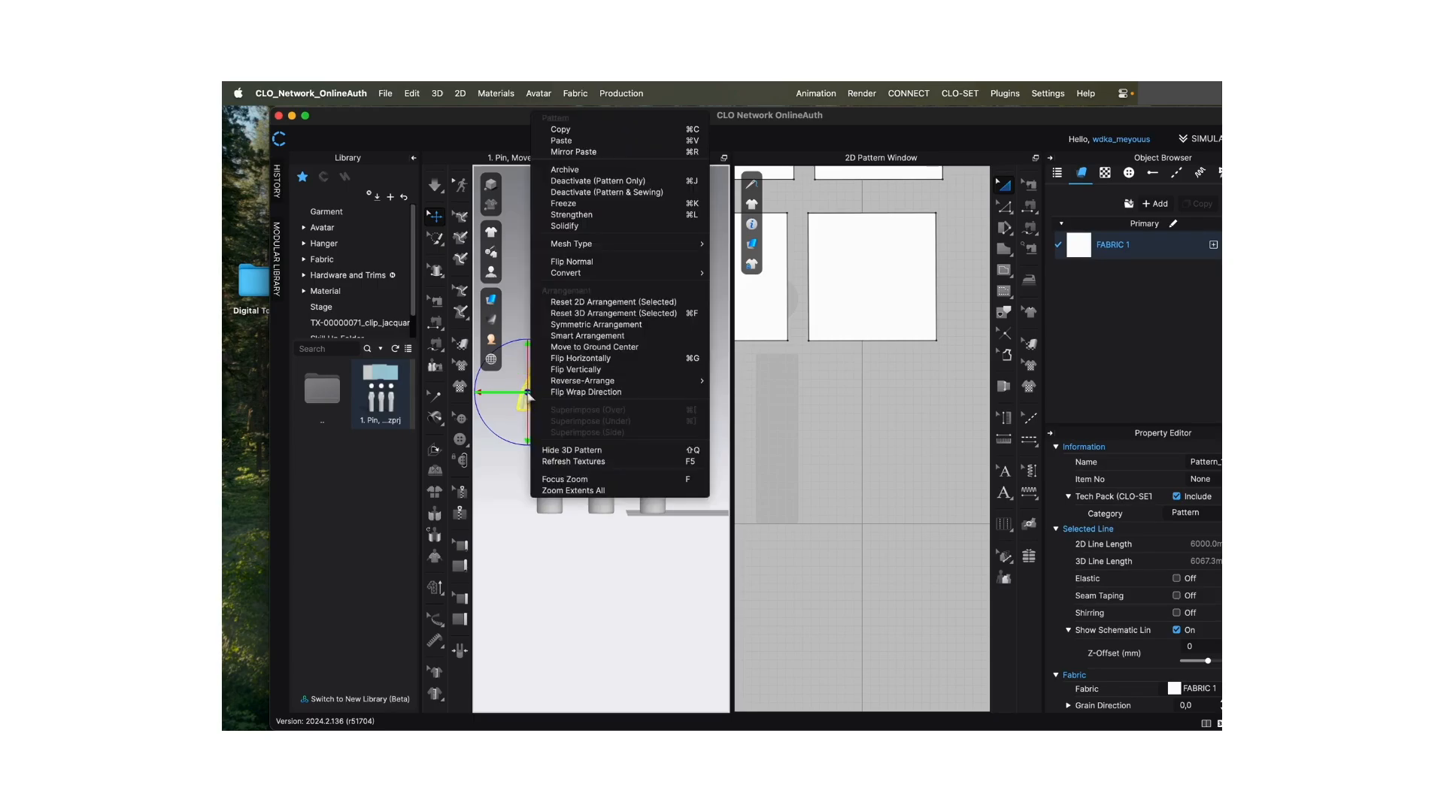
left_click(596, 303)
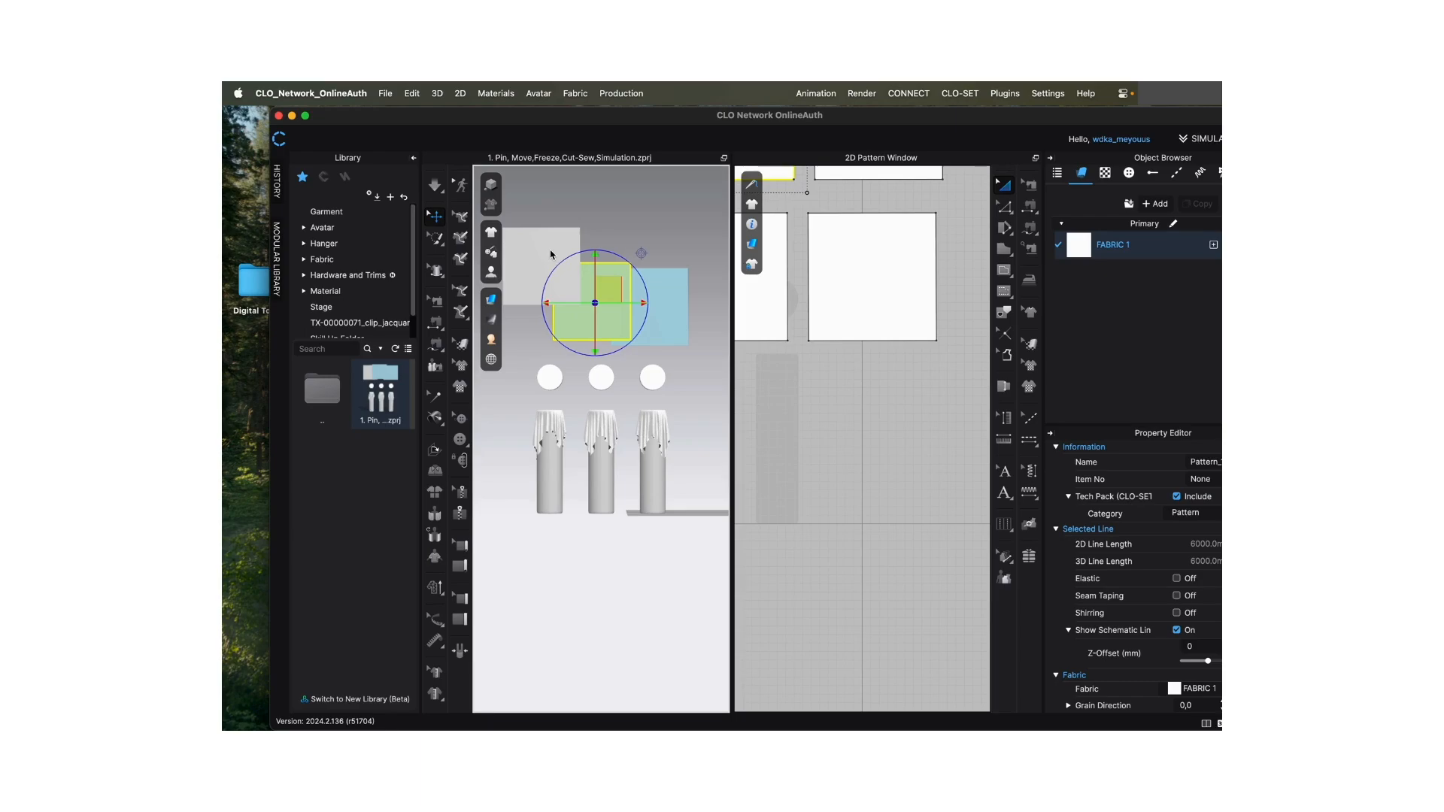
left_click(551, 254)
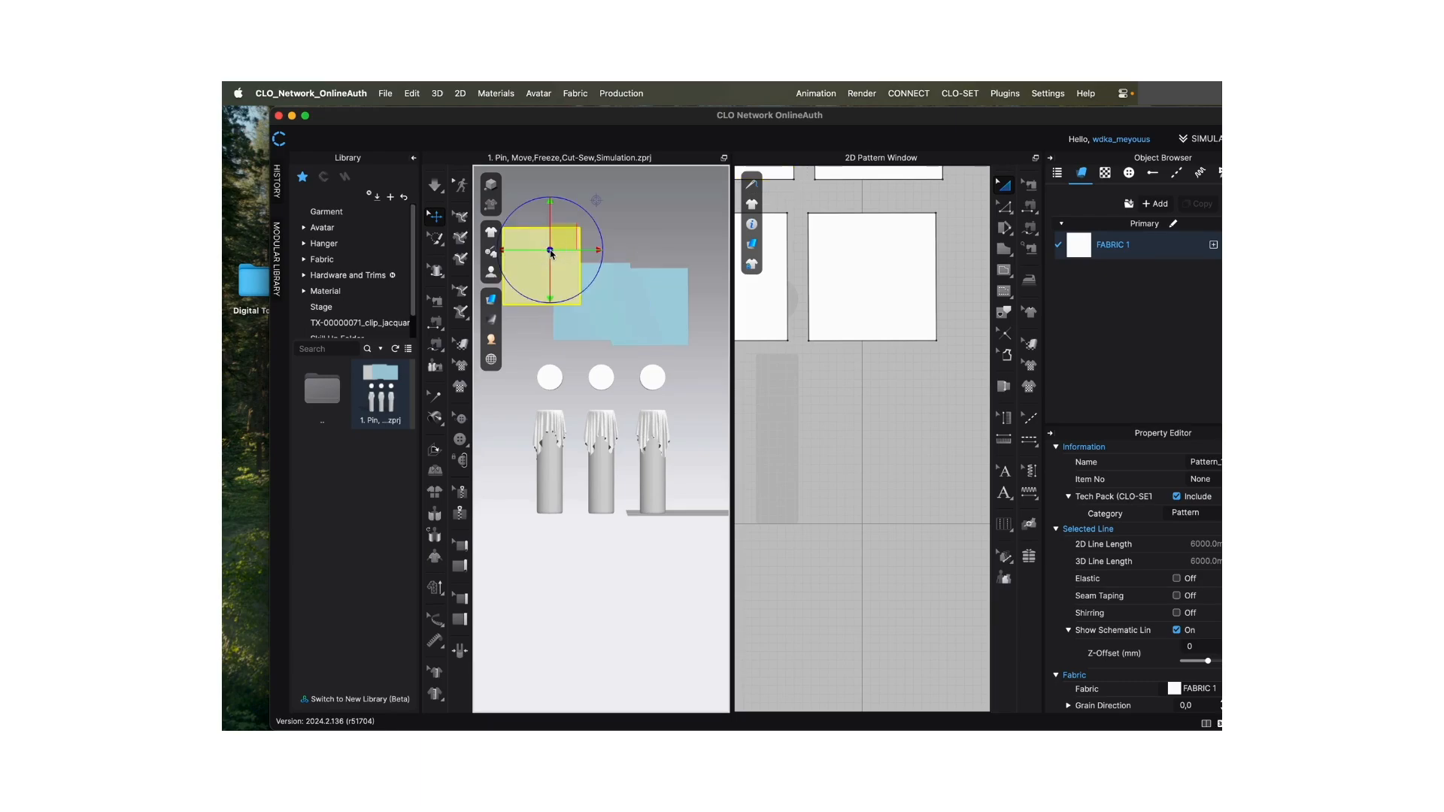
left_click(556, 425)
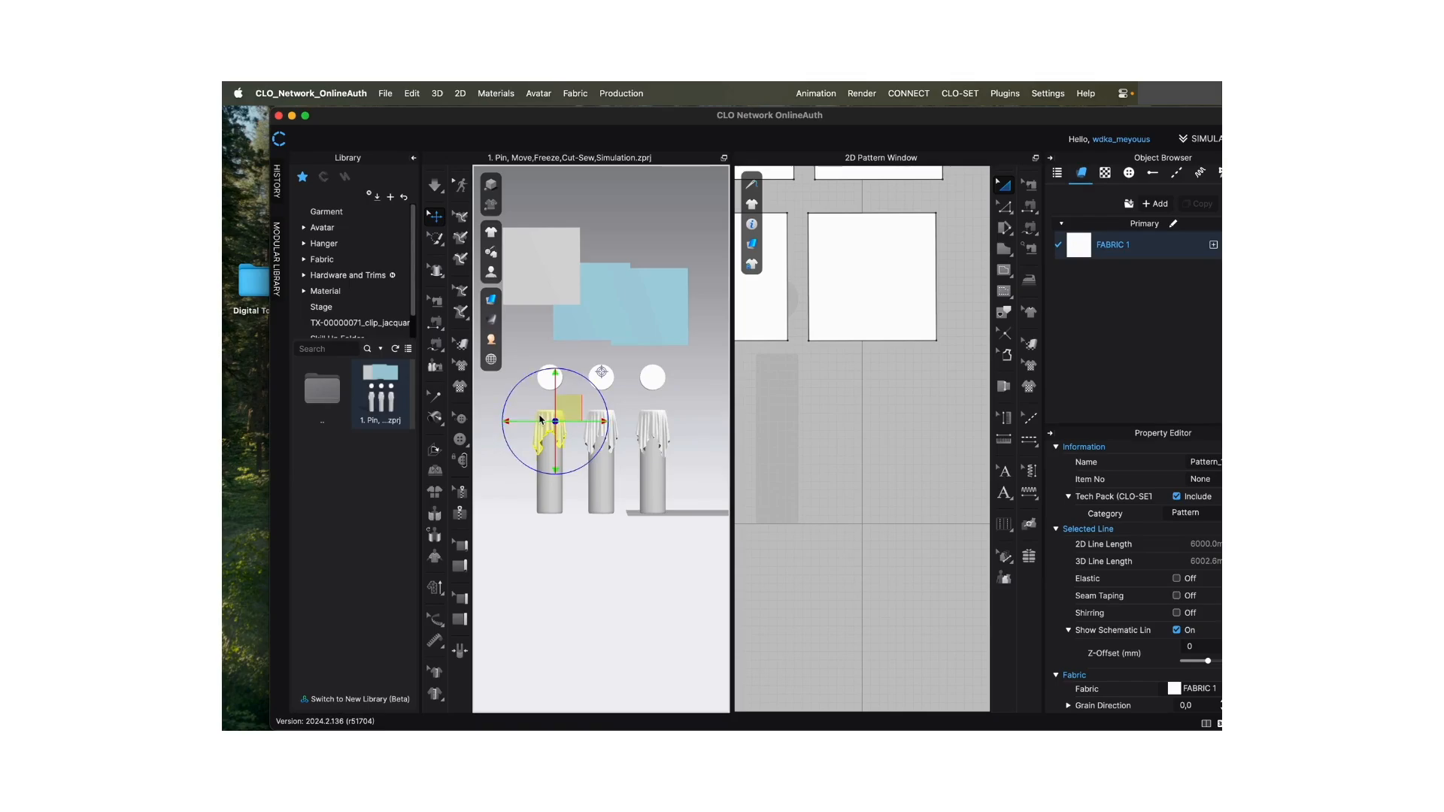
left_click(540, 418)
right_click(541, 419)
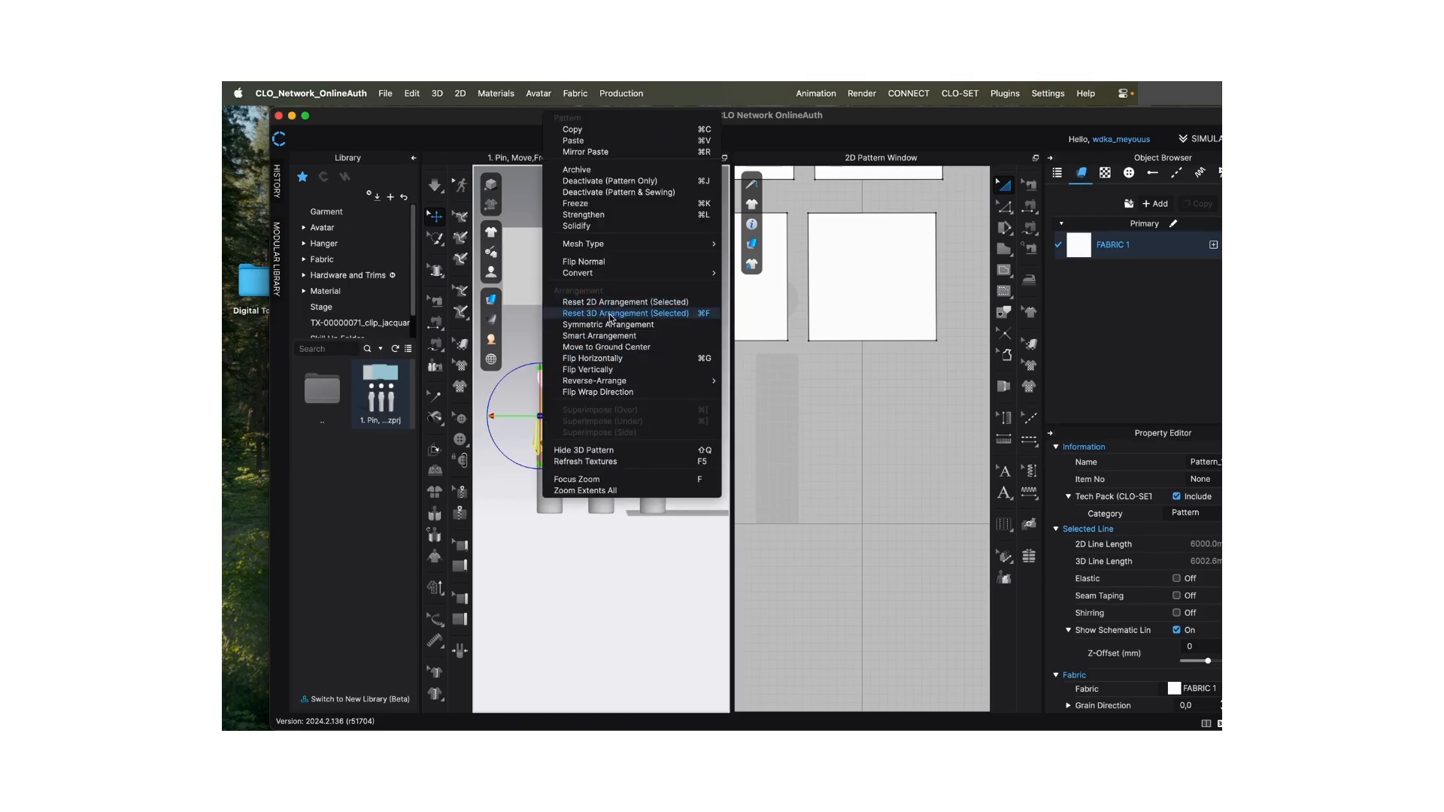
left_click(537, 333)
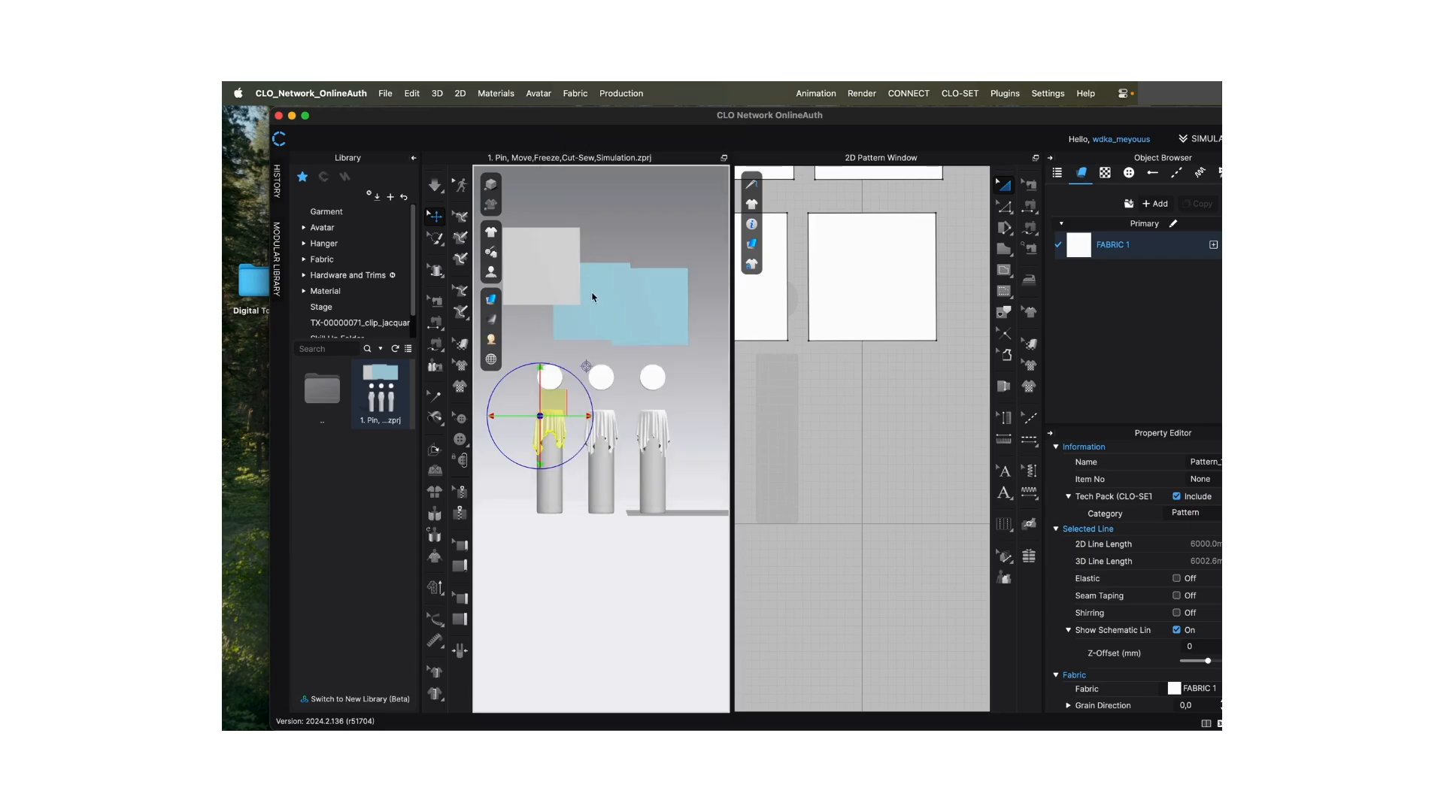
- Move the grey fabric square down in the 3D window, level with the blue frozen squares
left_click_drag(565, 251, 561, 286)
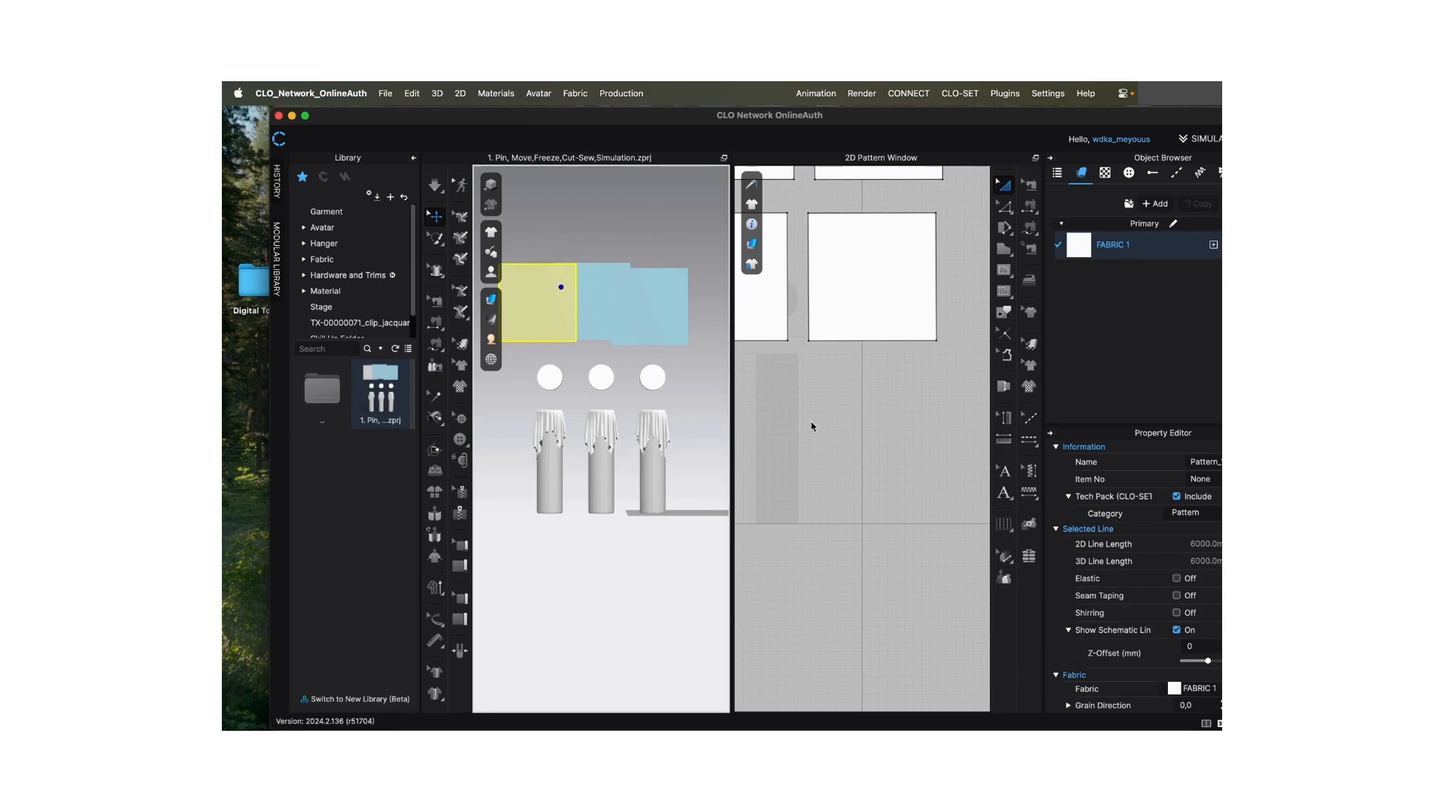
- Select the middle square of the upper row in the 2D Pattern Window and focus the view on it
scroll(850, 498, "down", 5)
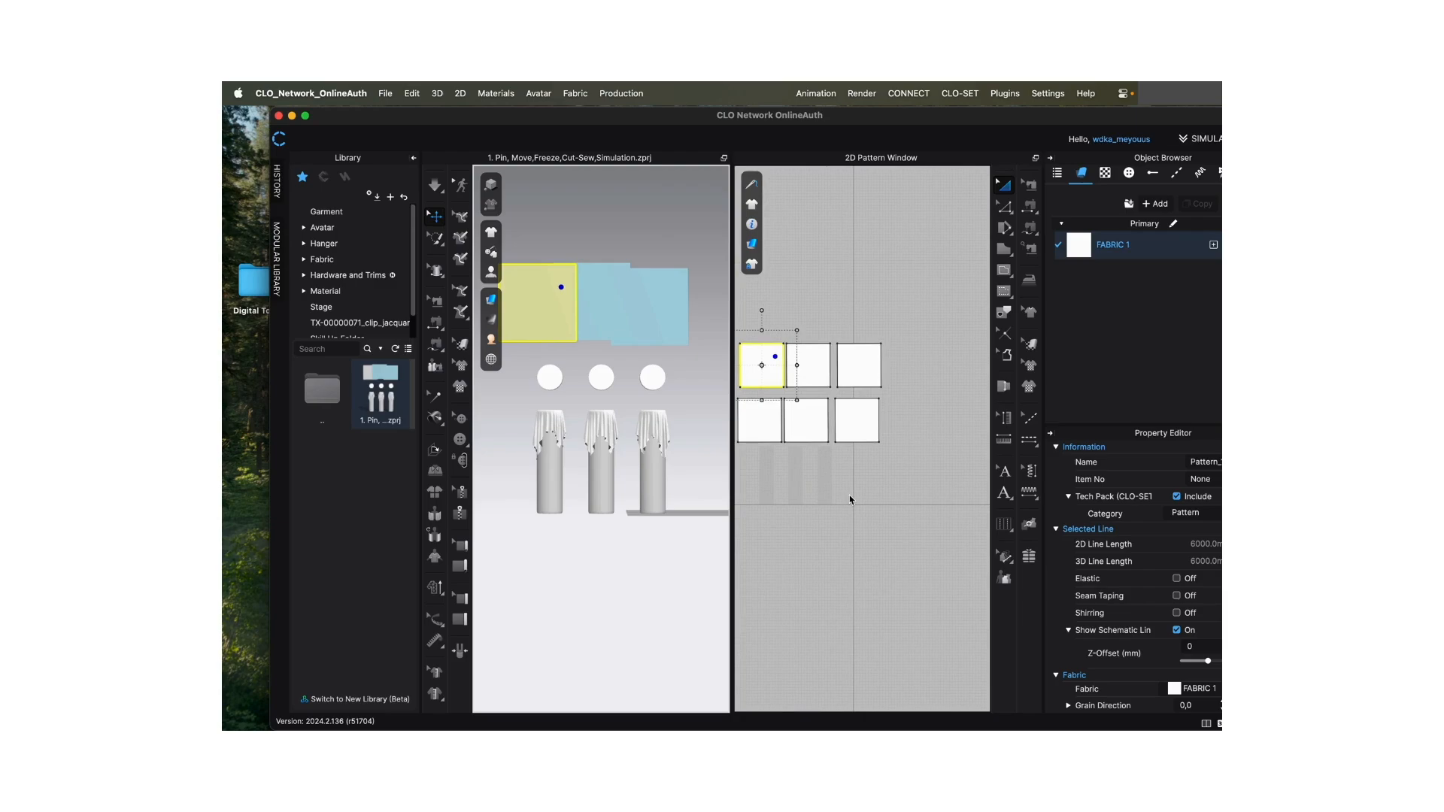
left_click(822, 365)
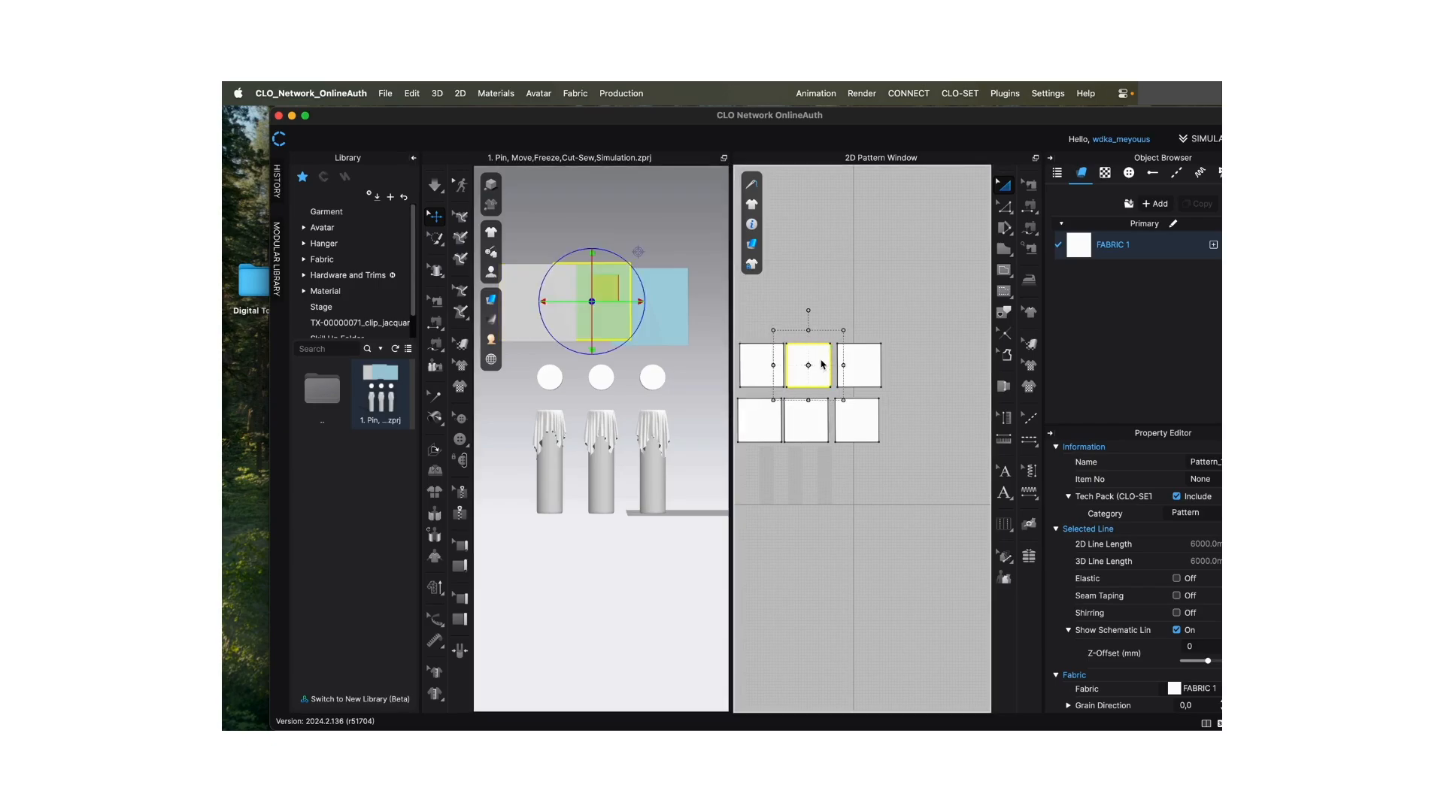
key("f")
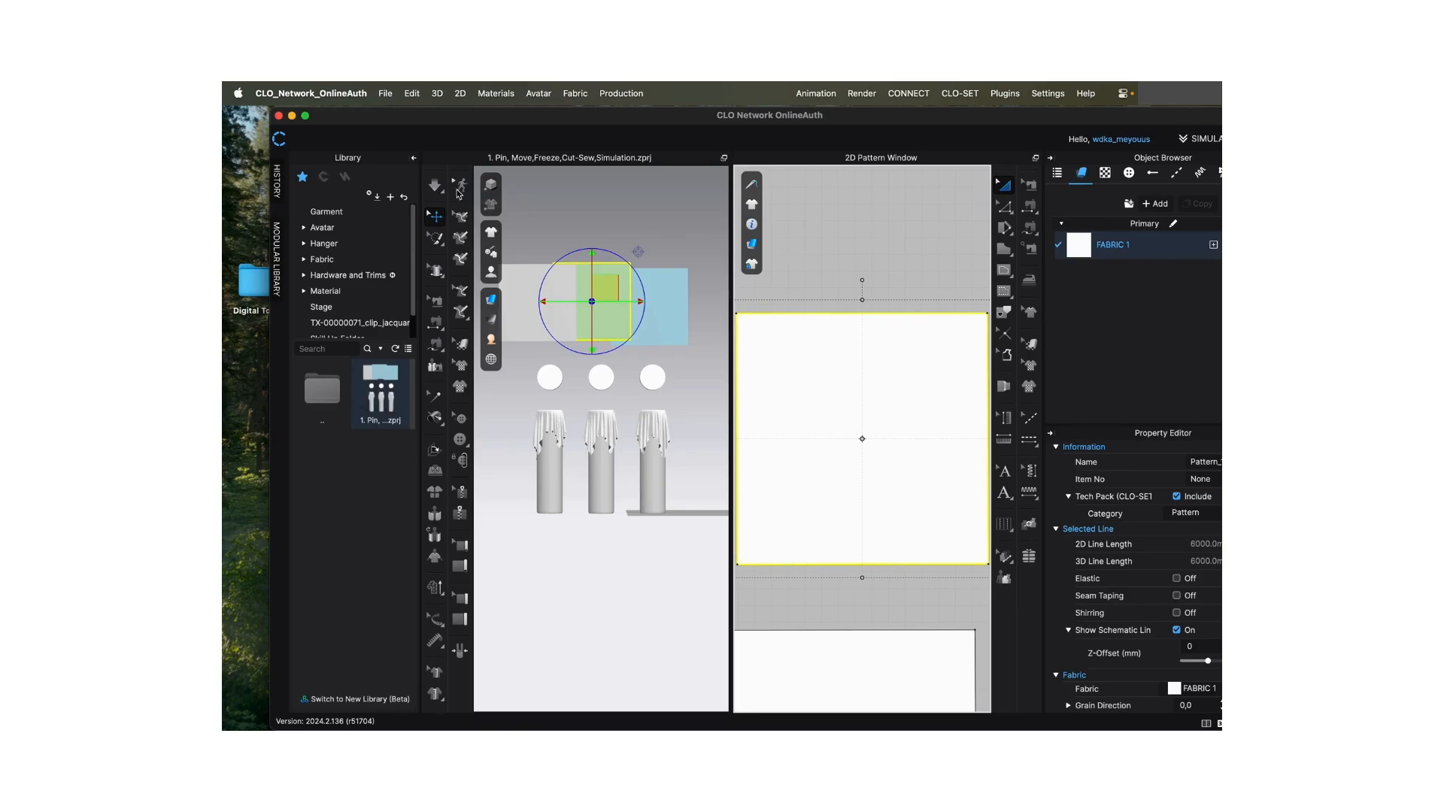
- Collapse the Library and shift the CLO window sideways to bring the window layout options on screen
left_click(413, 159)
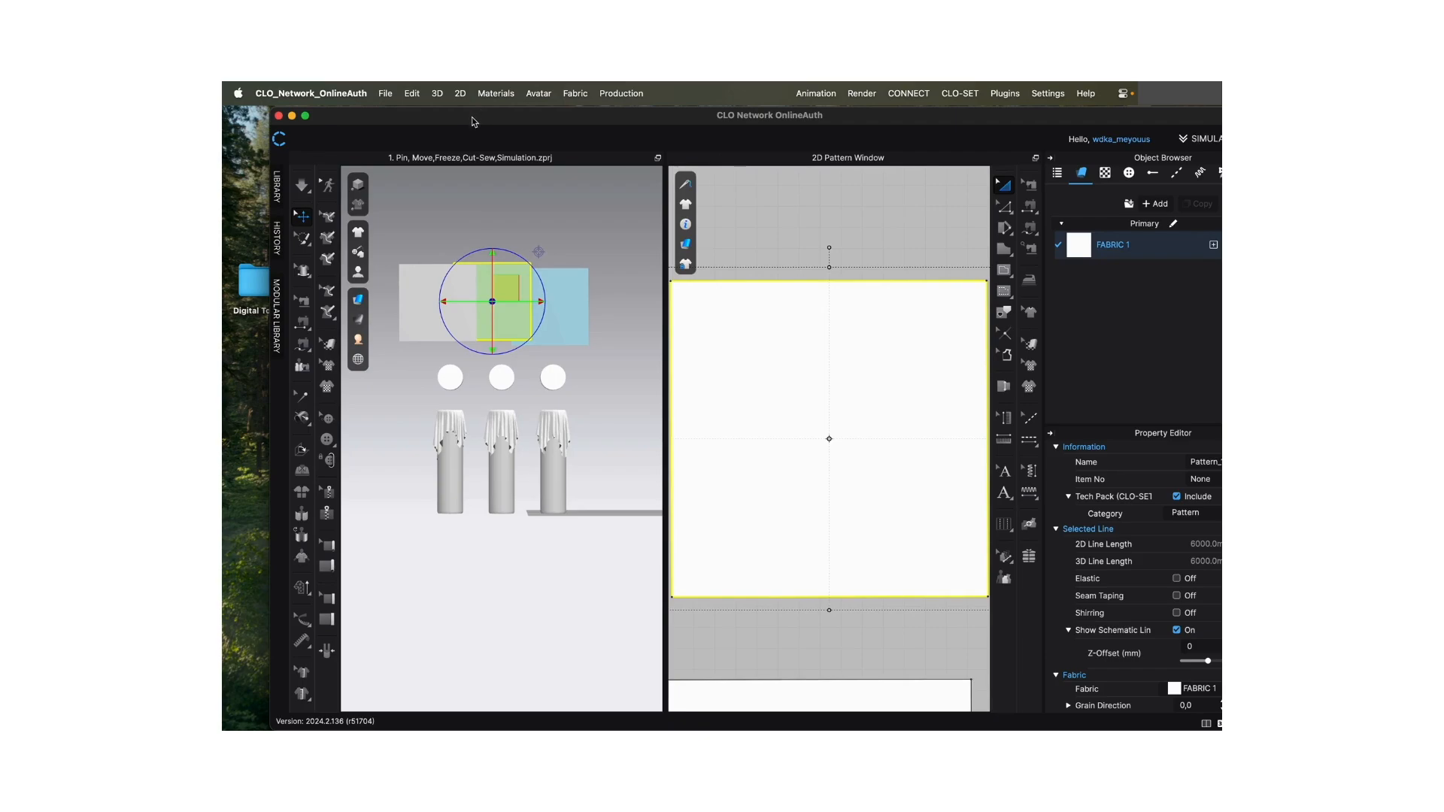
left_click_drag(464, 121, 434, 122)
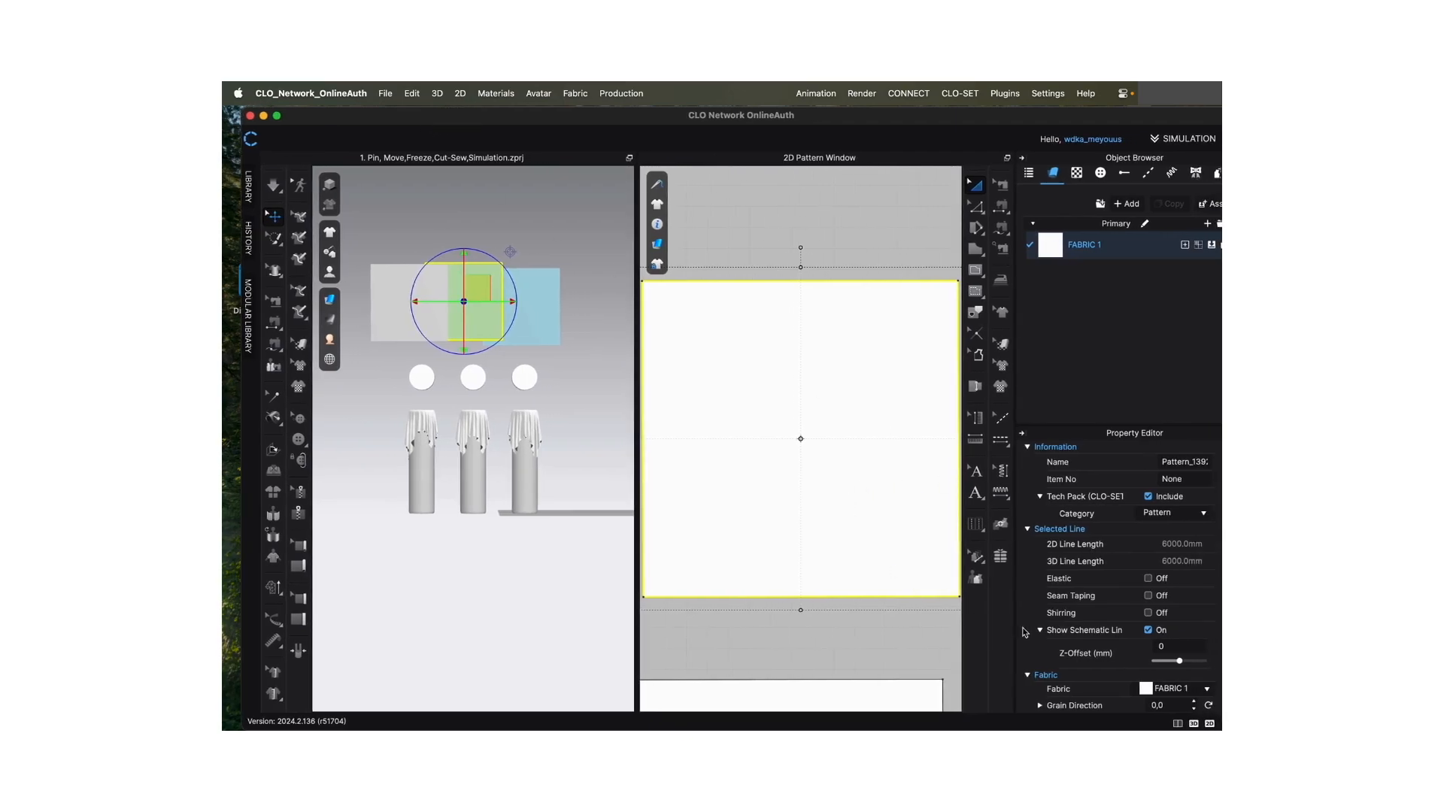
- Show the 2D Pattern Window alone, the 3D window alone, then both side by side, with several 2D patterns in view
left_click(1209, 723)
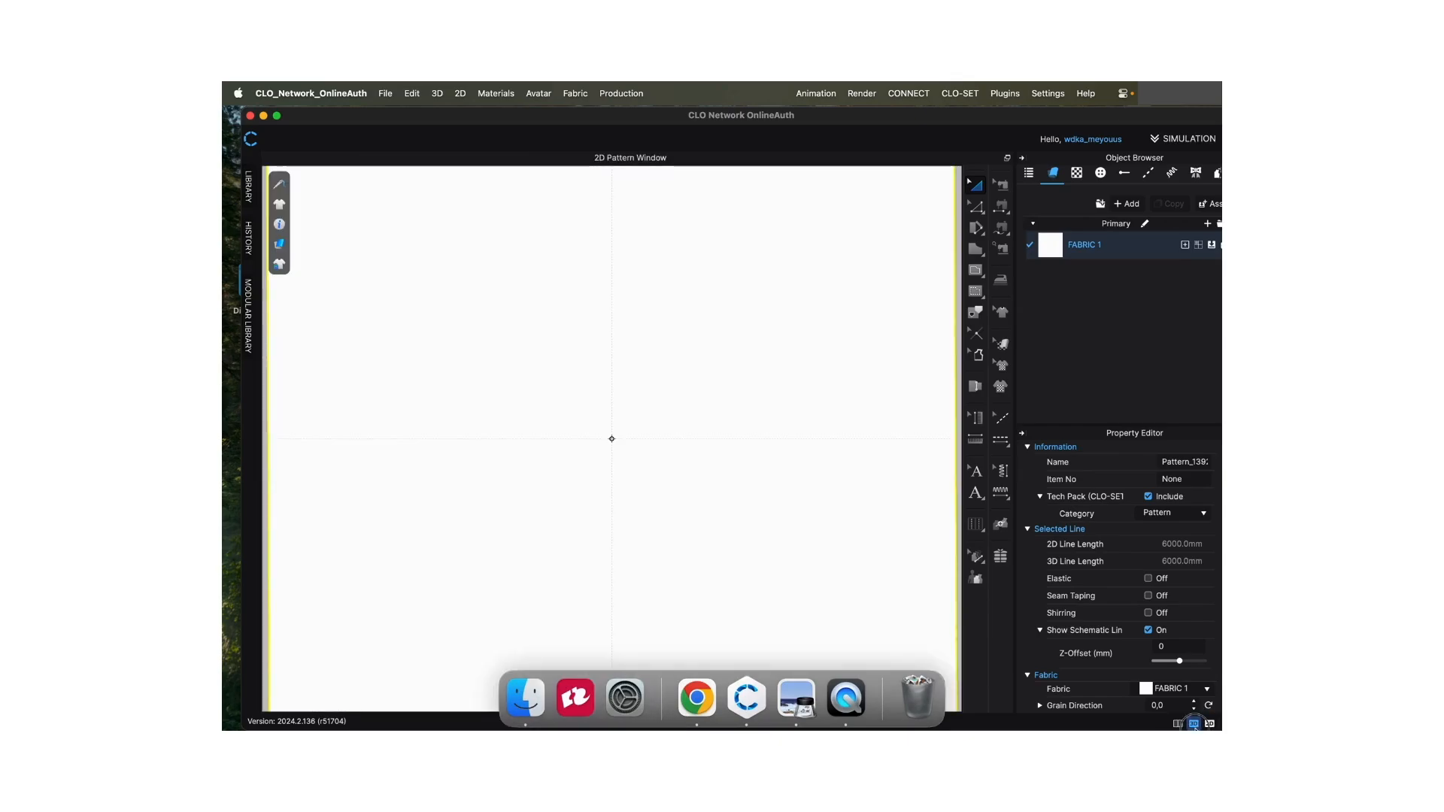
left_click(1194, 723)
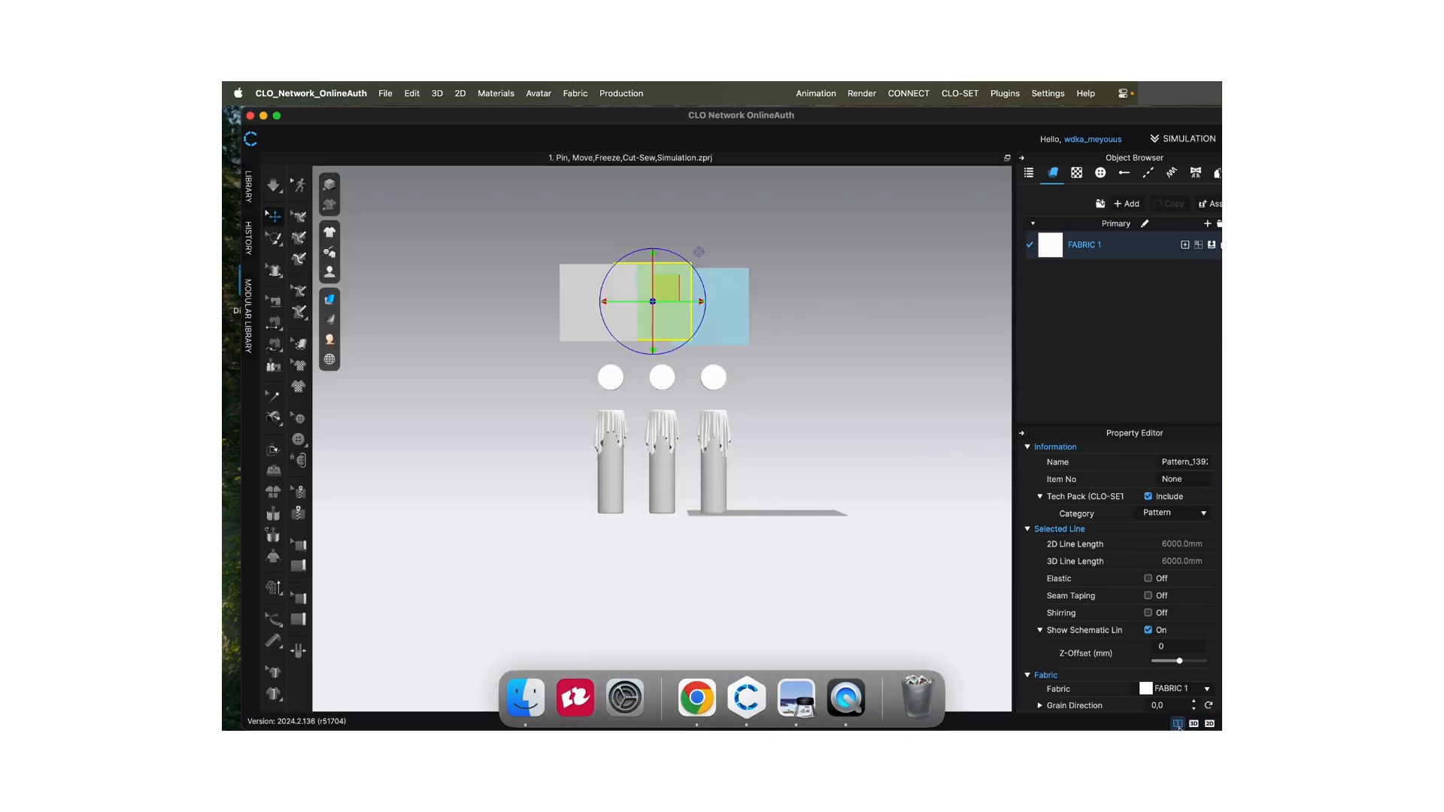
left_click(1177, 724)
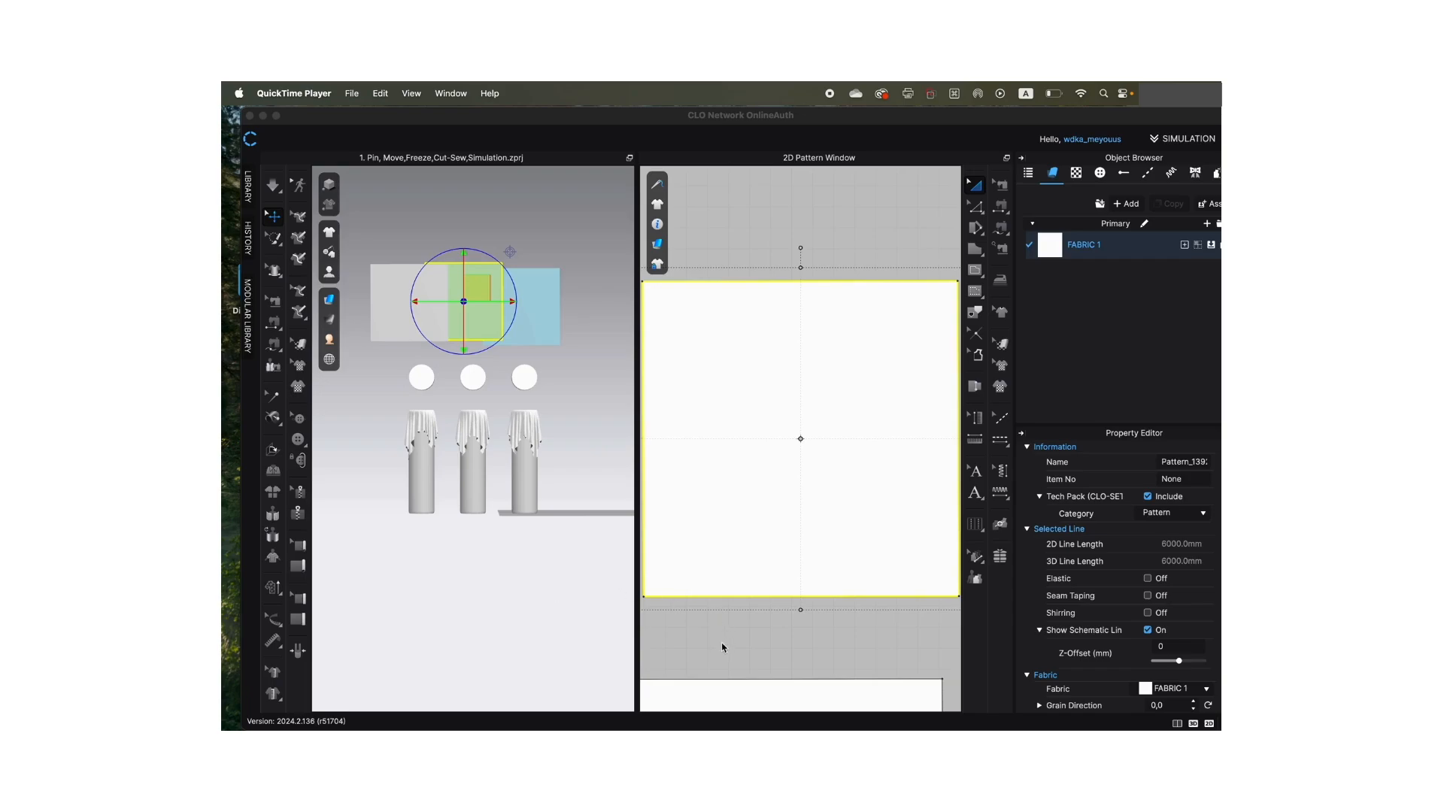
scroll(846, 628, "down", 5)
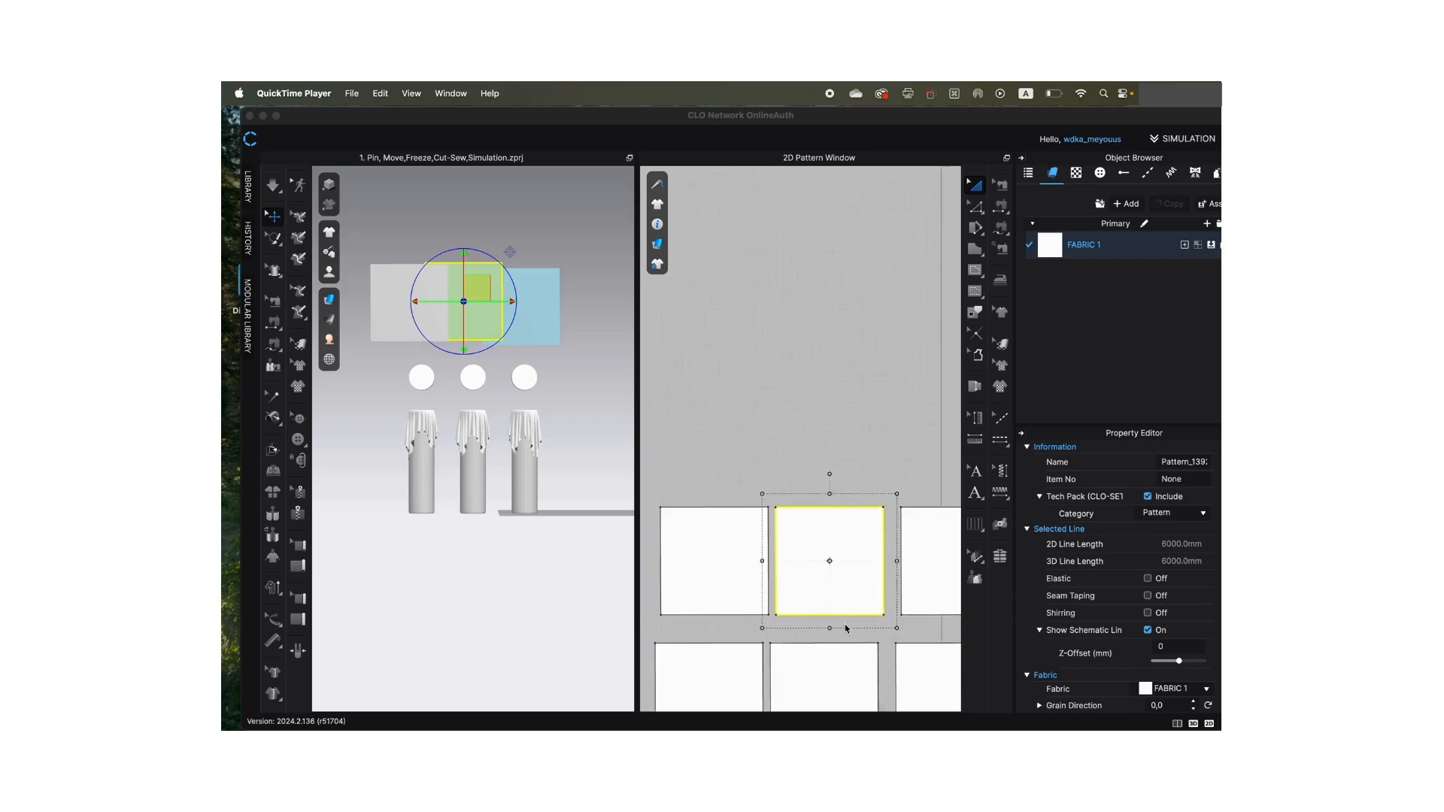
scroll(846, 629, "down", 1)
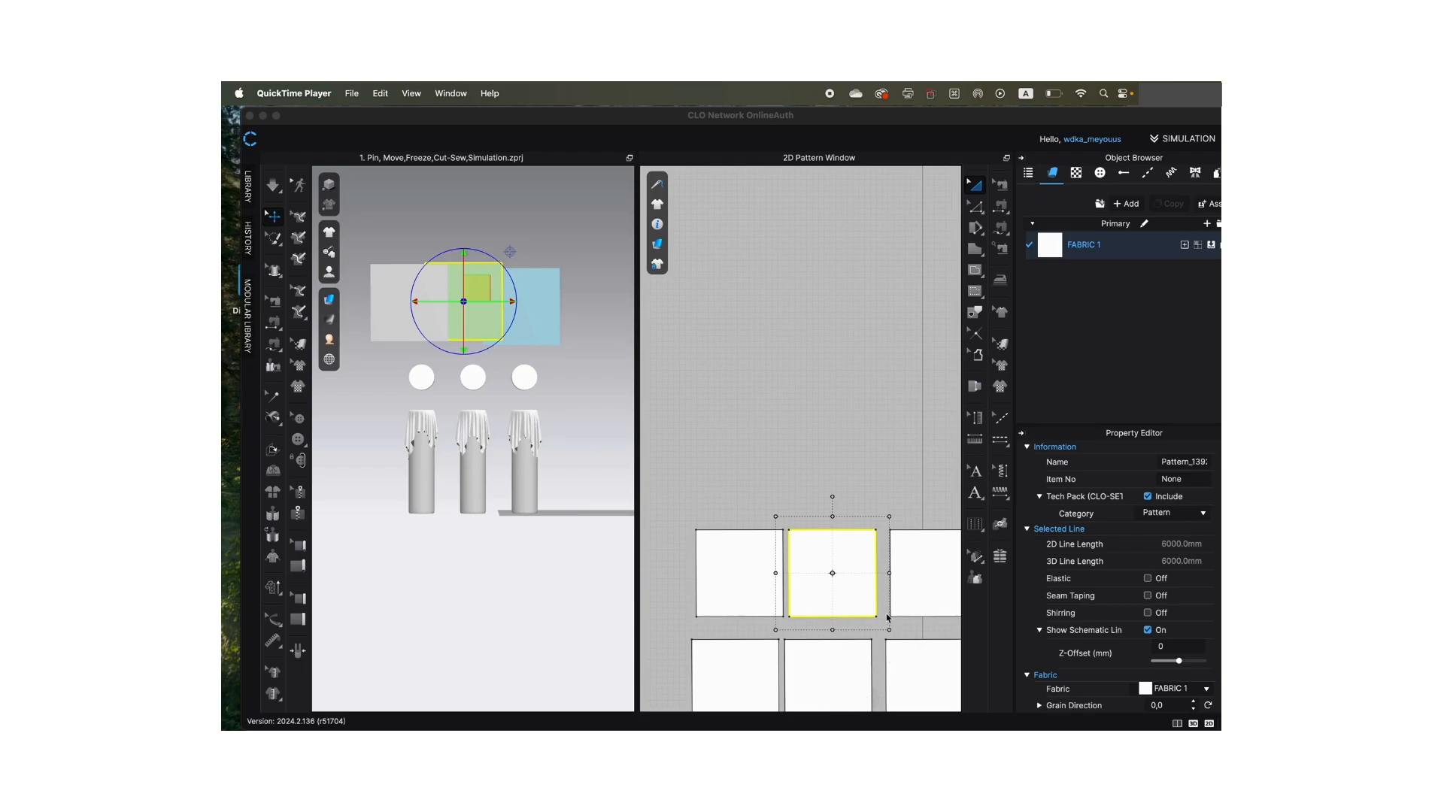
scroll(817, 444, "up", 5)
scroll(815, 436, "down", 8)
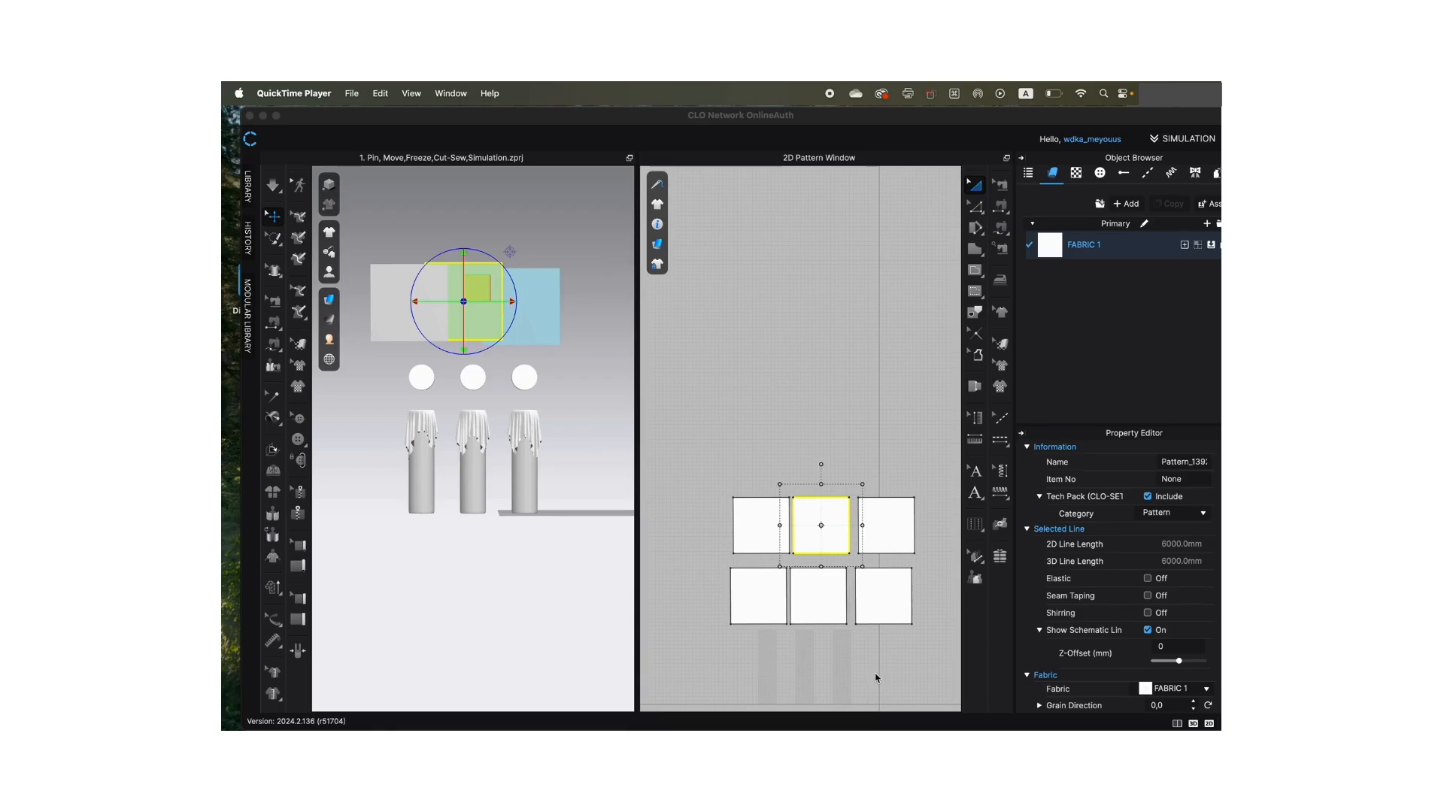
- Open the Library and expand the Avatar folder and its Female_V2 subfolder down to the size and texture entries
left_click(249, 194)
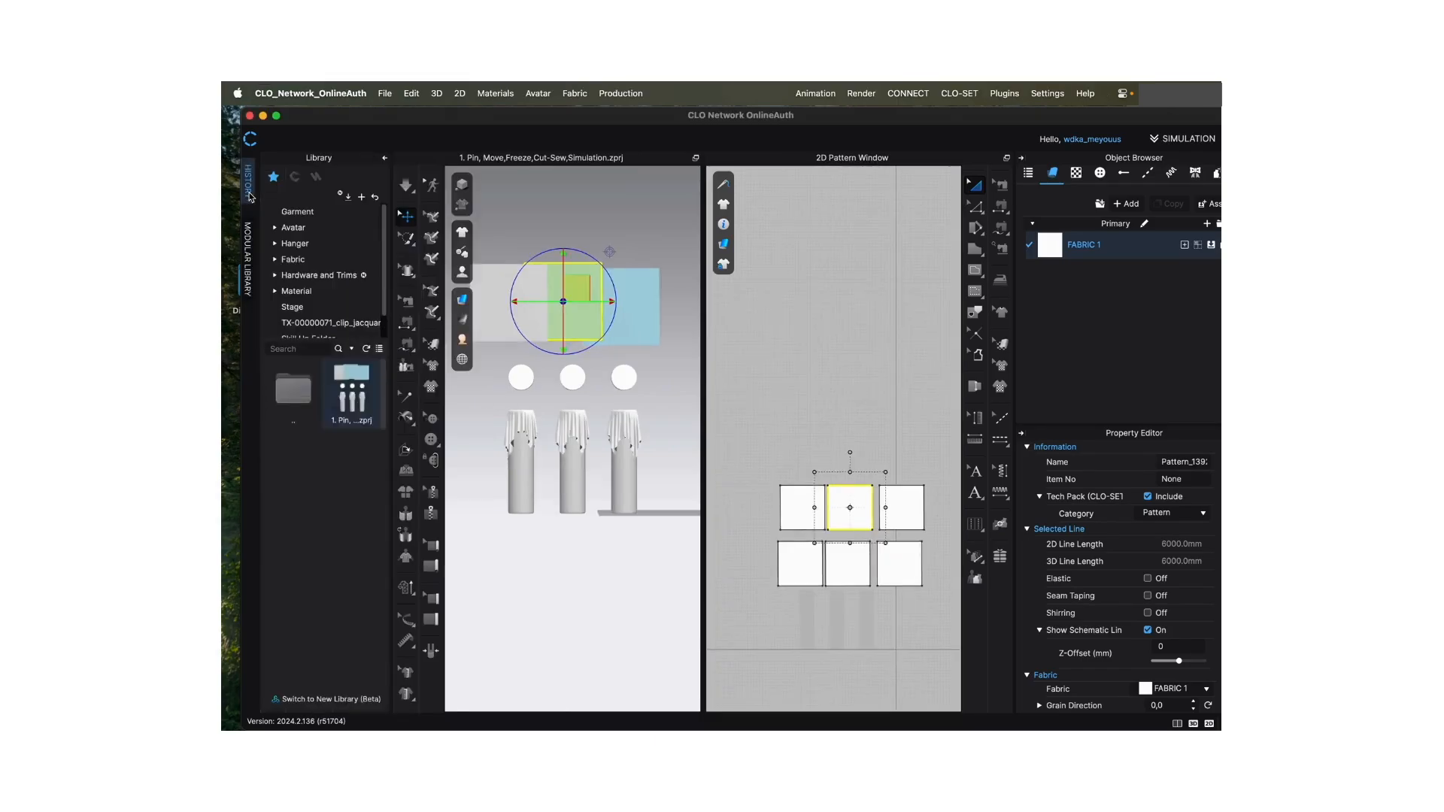
left_click(276, 228)
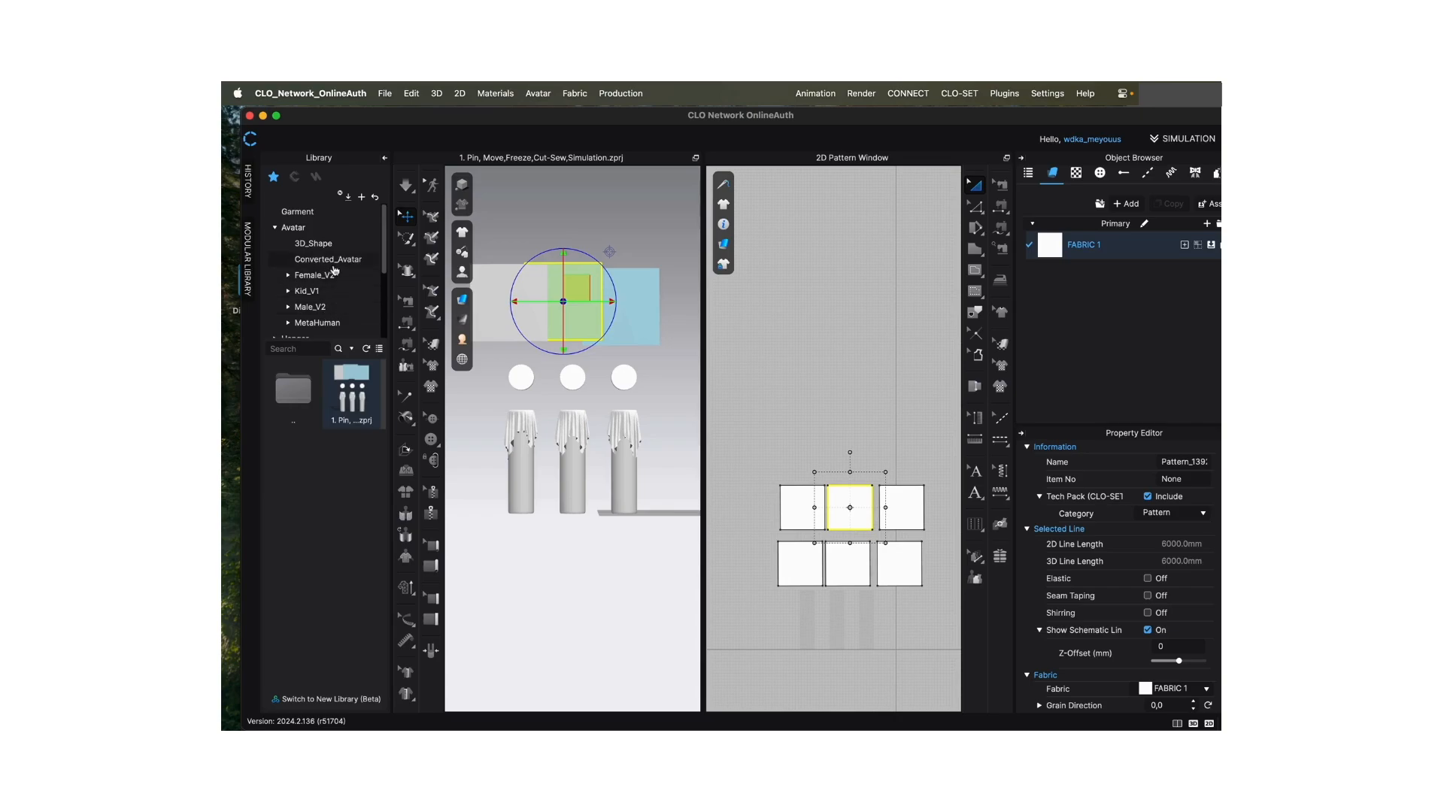
left_click(288, 276)
left_click(288, 277)
left_click(288, 277)
left_click_drag(385, 241, 385, 270)
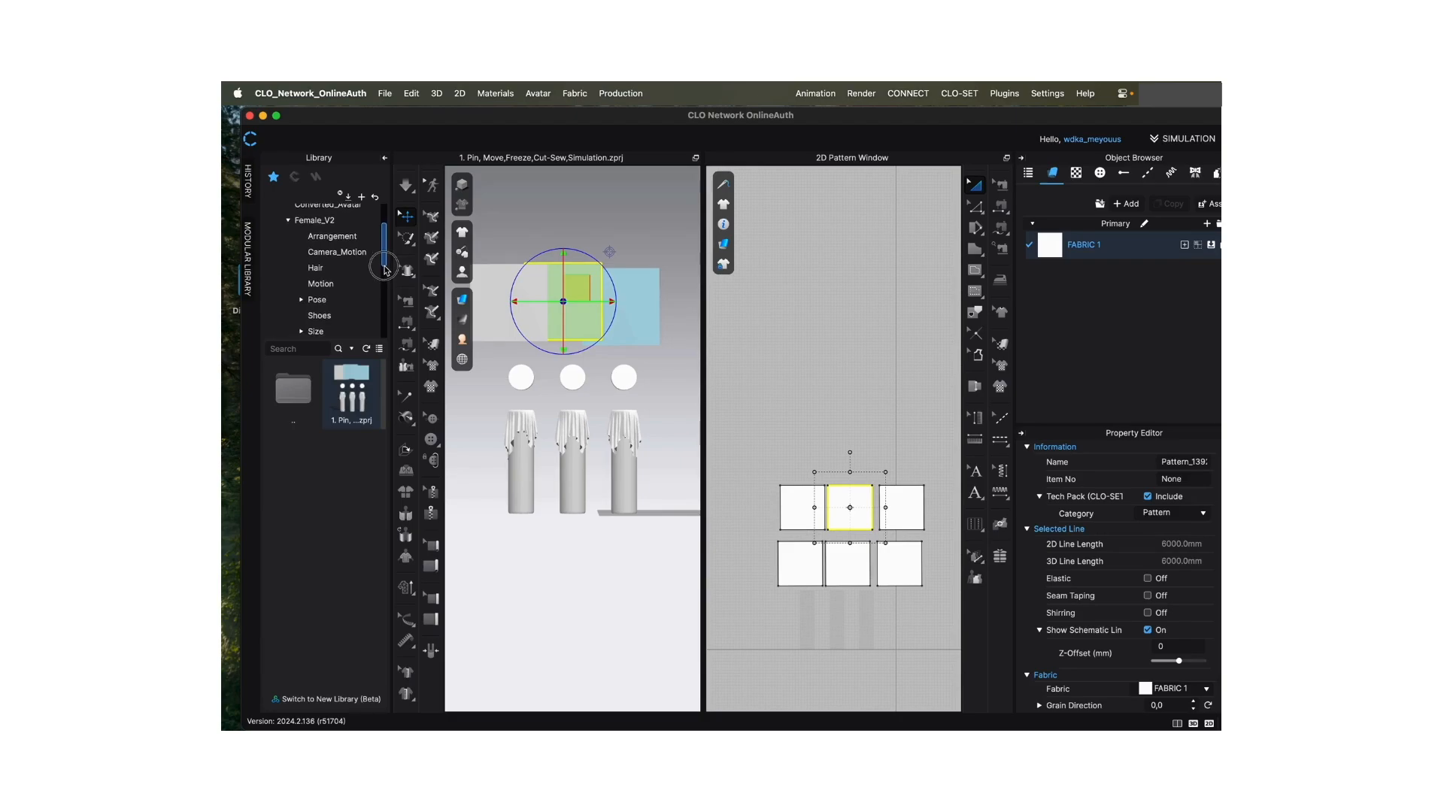
left_click_drag(386, 269, 382, 284)
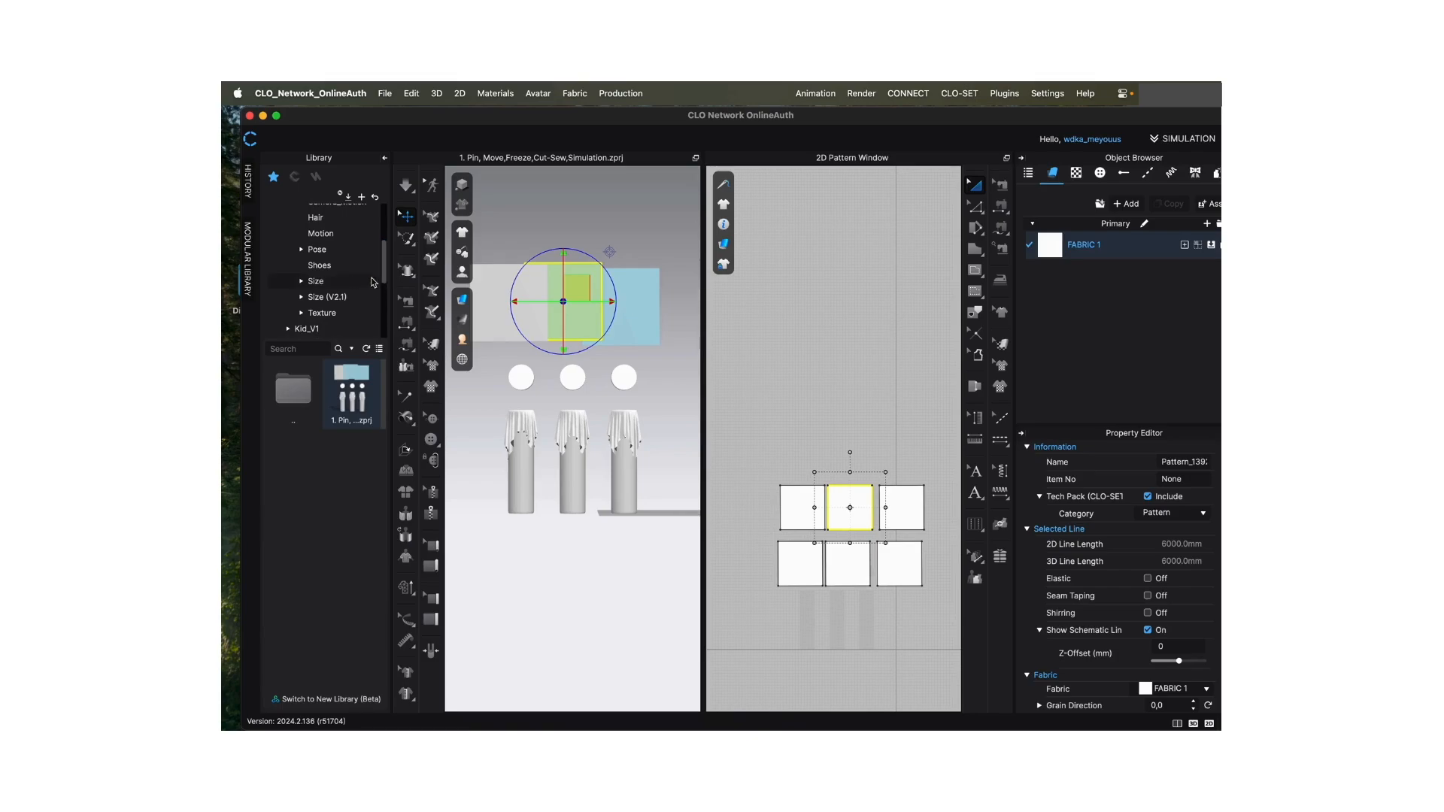
- Expand Size (V2.1) under Female_V2 and look through the remaining avatar folders in the Library tree
left_click(302, 297)
left_click(302, 297)
left_click(303, 296)
left_click(302, 298)
left_click_drag(384, 248, 390, 288)
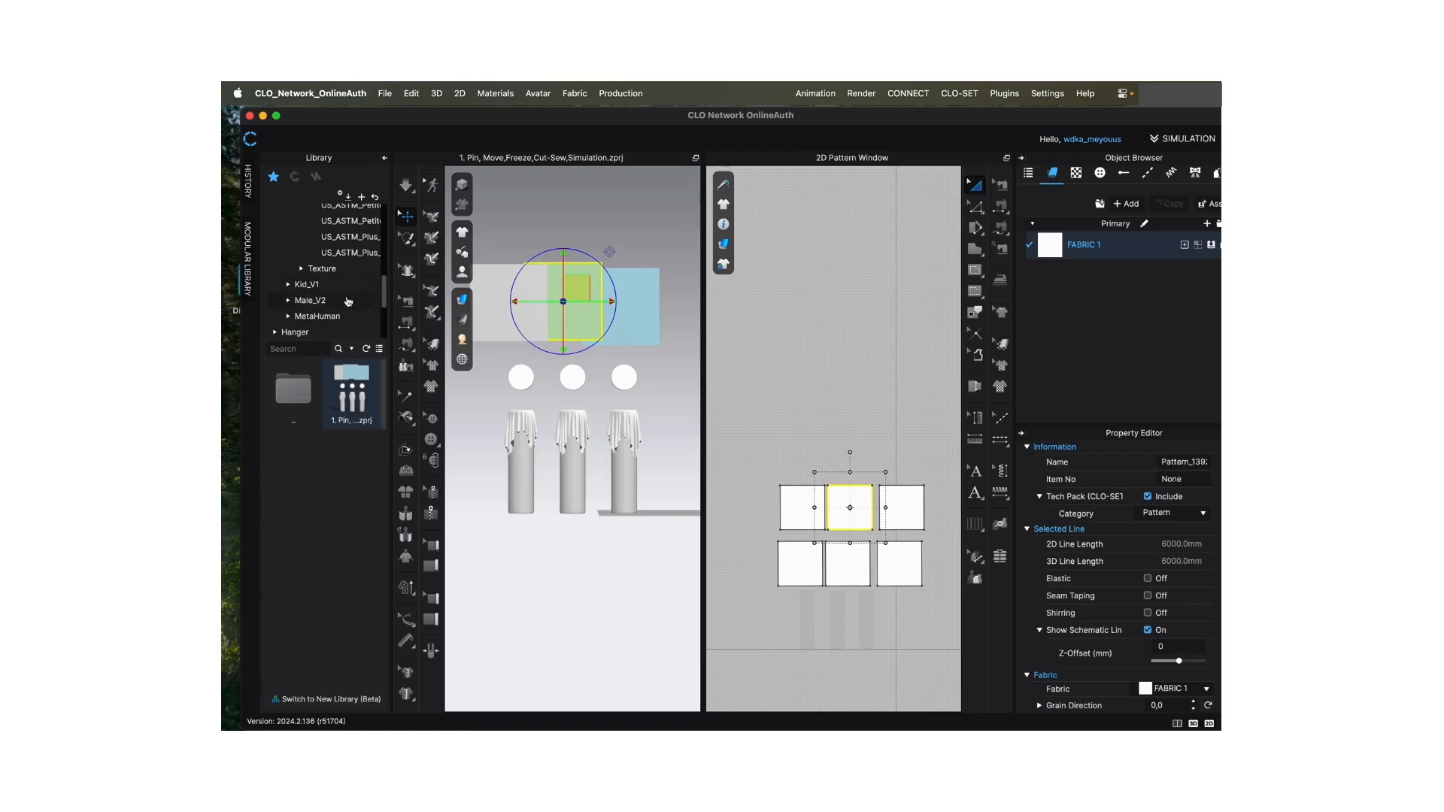
left_click_drag(386, 293, 381, 219)
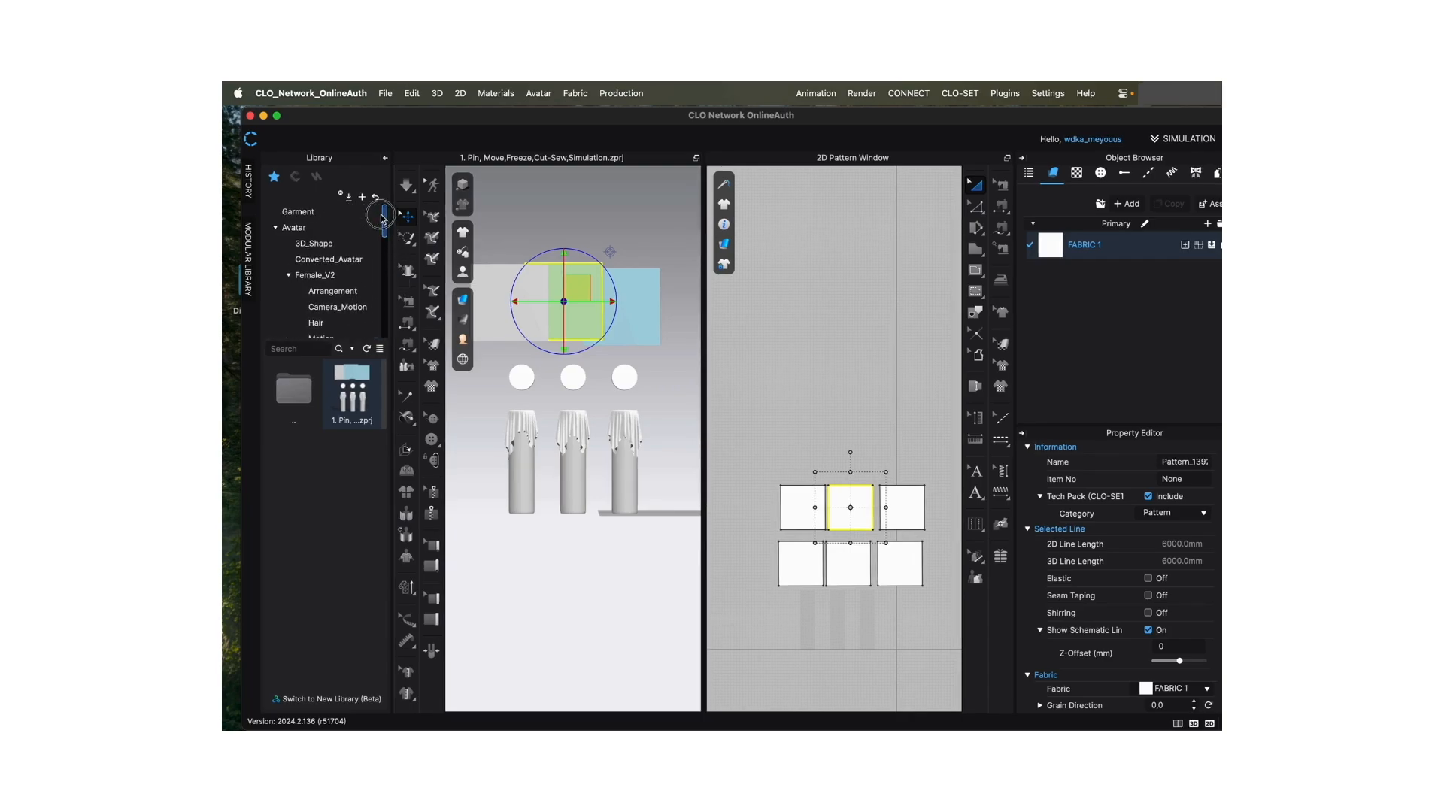
- Show the contents of the Female_V2 folder and find its avatar files
left_click(308, 278)
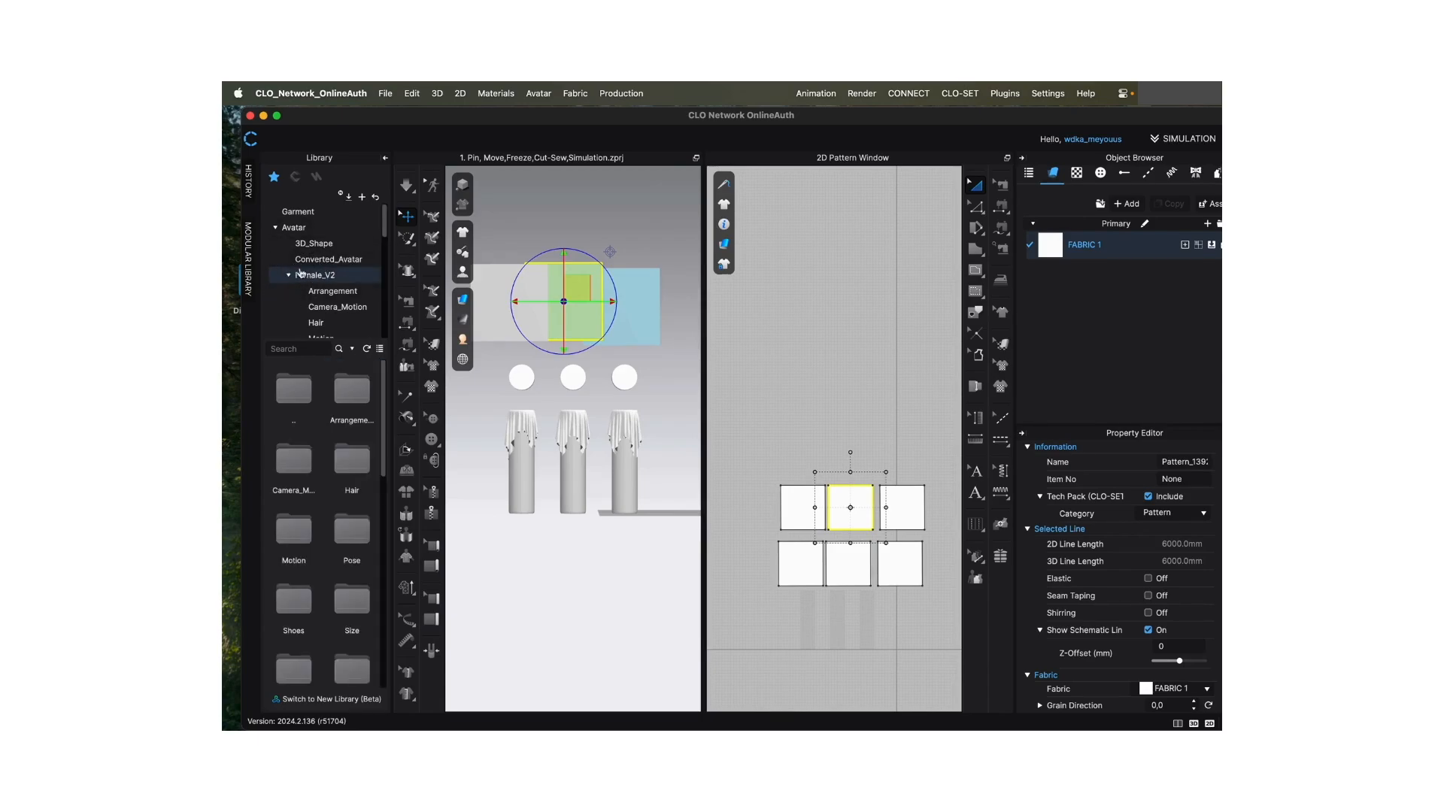
left_click(384, 406)
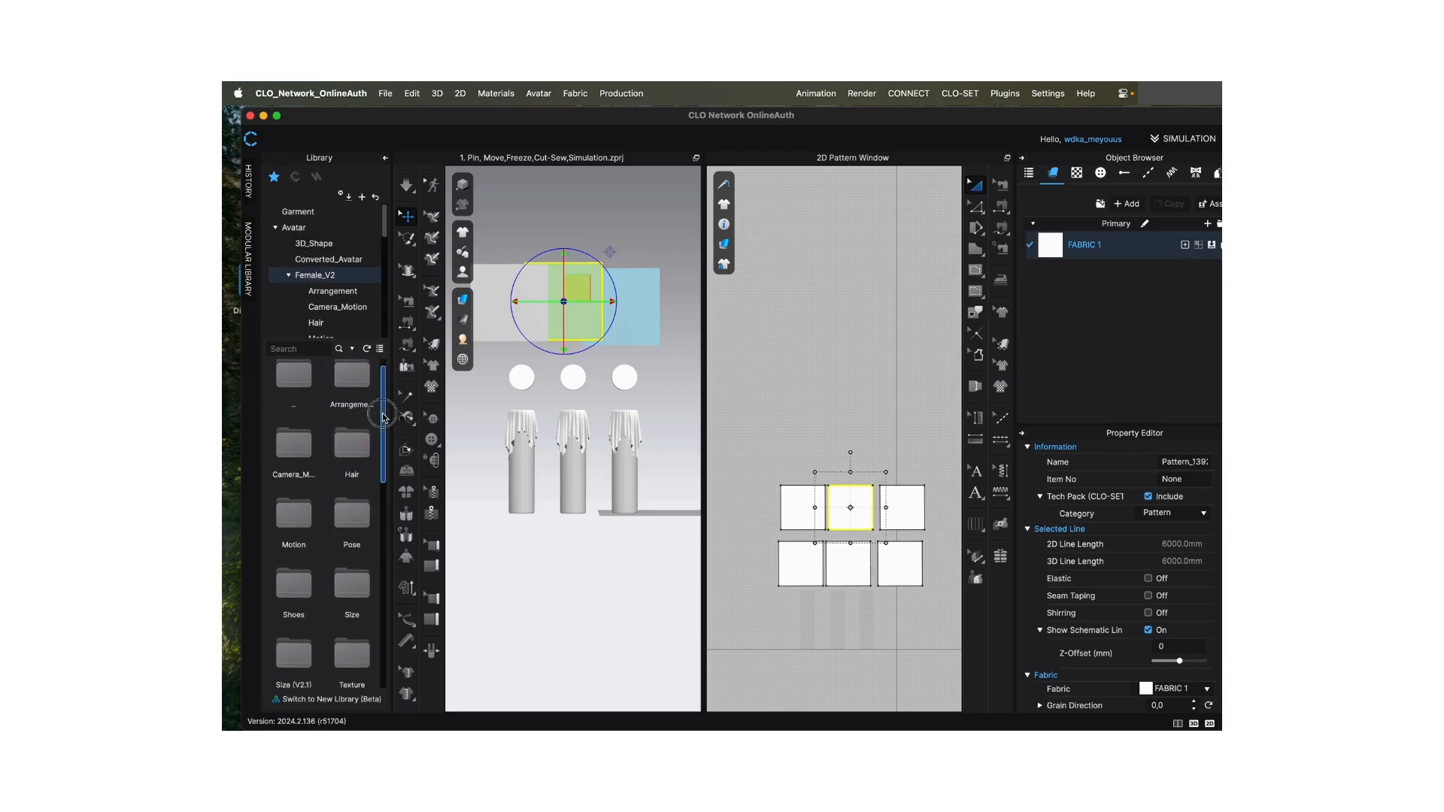
left_click_drag(382, 422, 371, 534)
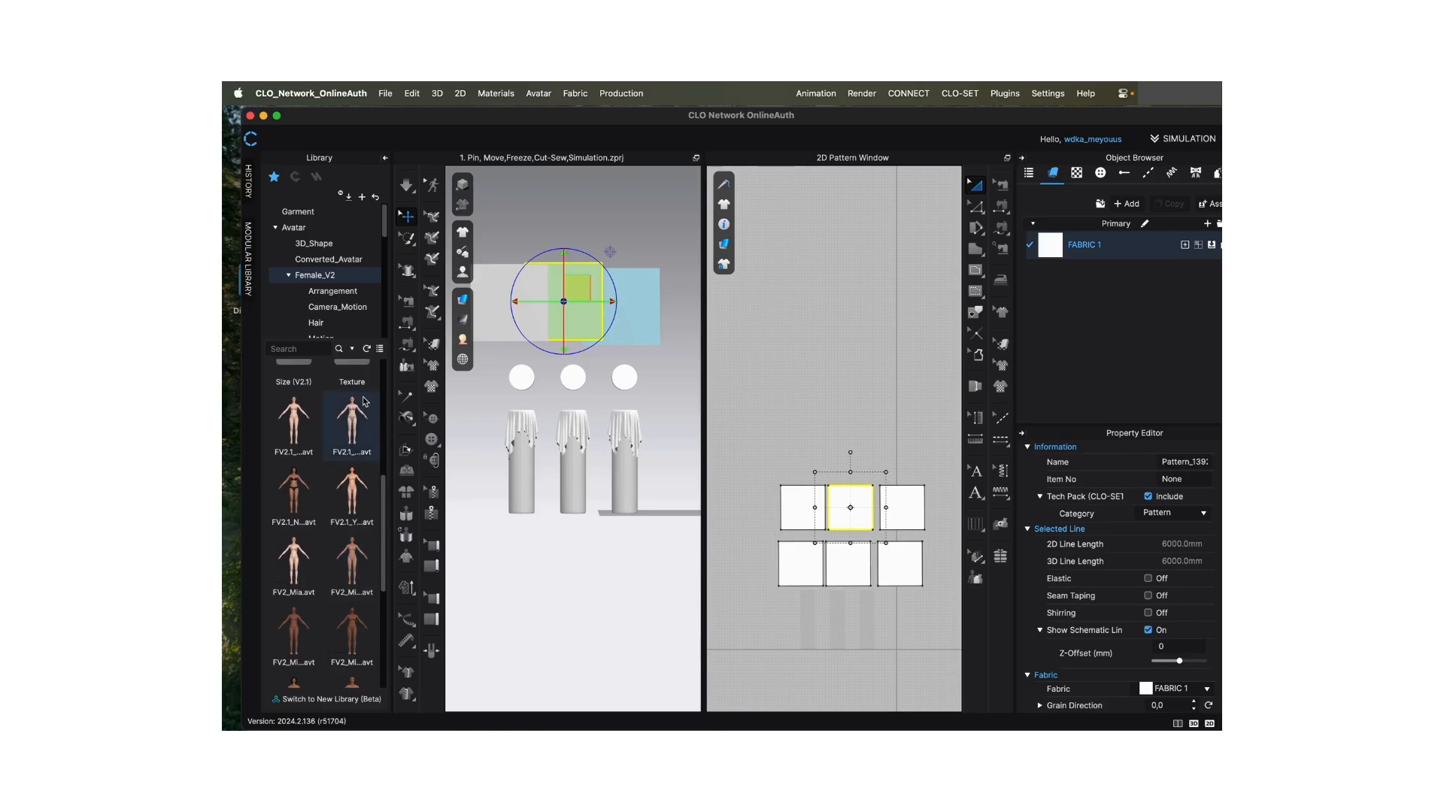
mouse_move(354, 434)
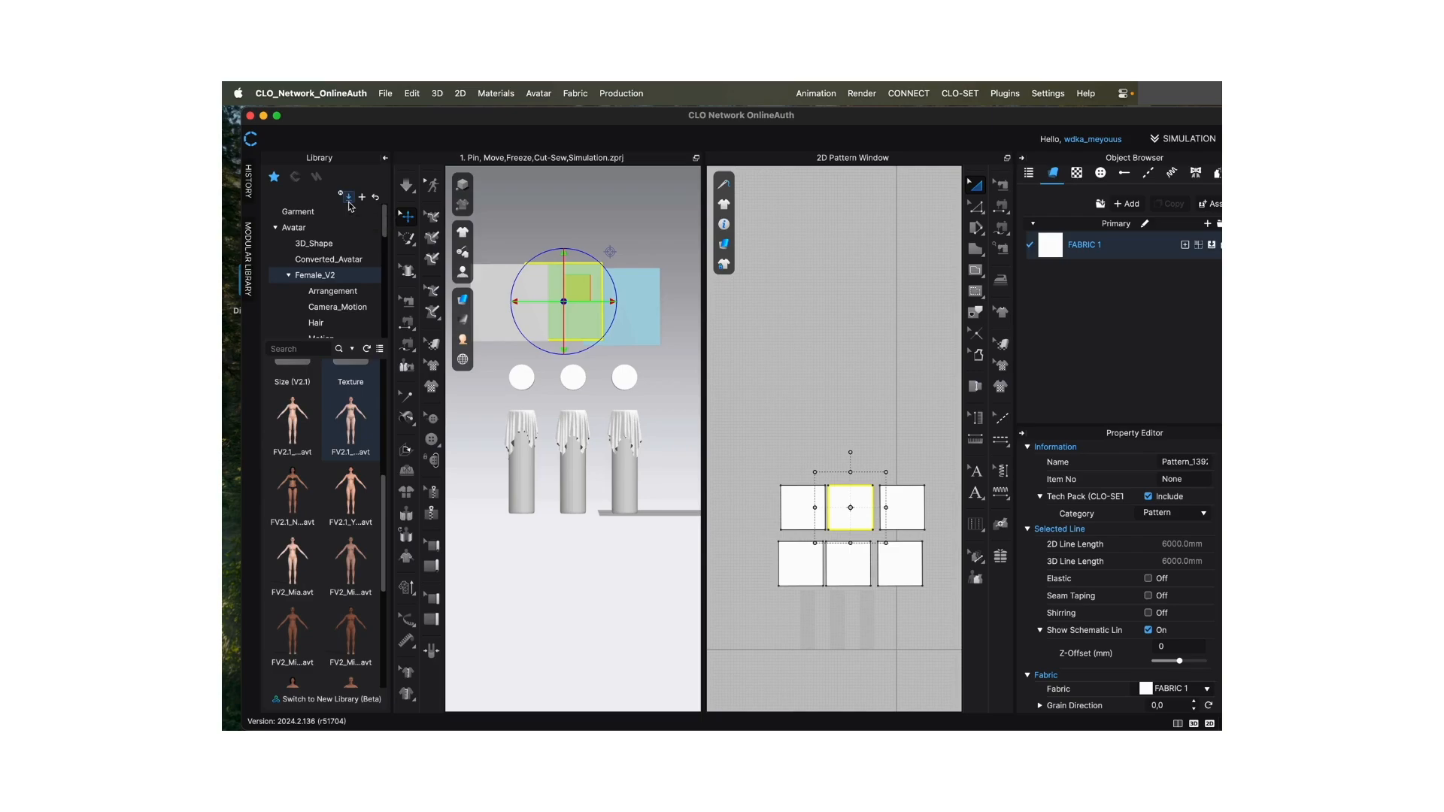
- Load the FV2.1_Yuna.avt avatar into the scene with load type Add and translation X, Y and Z at 0.0 m
right_click(348, 495)
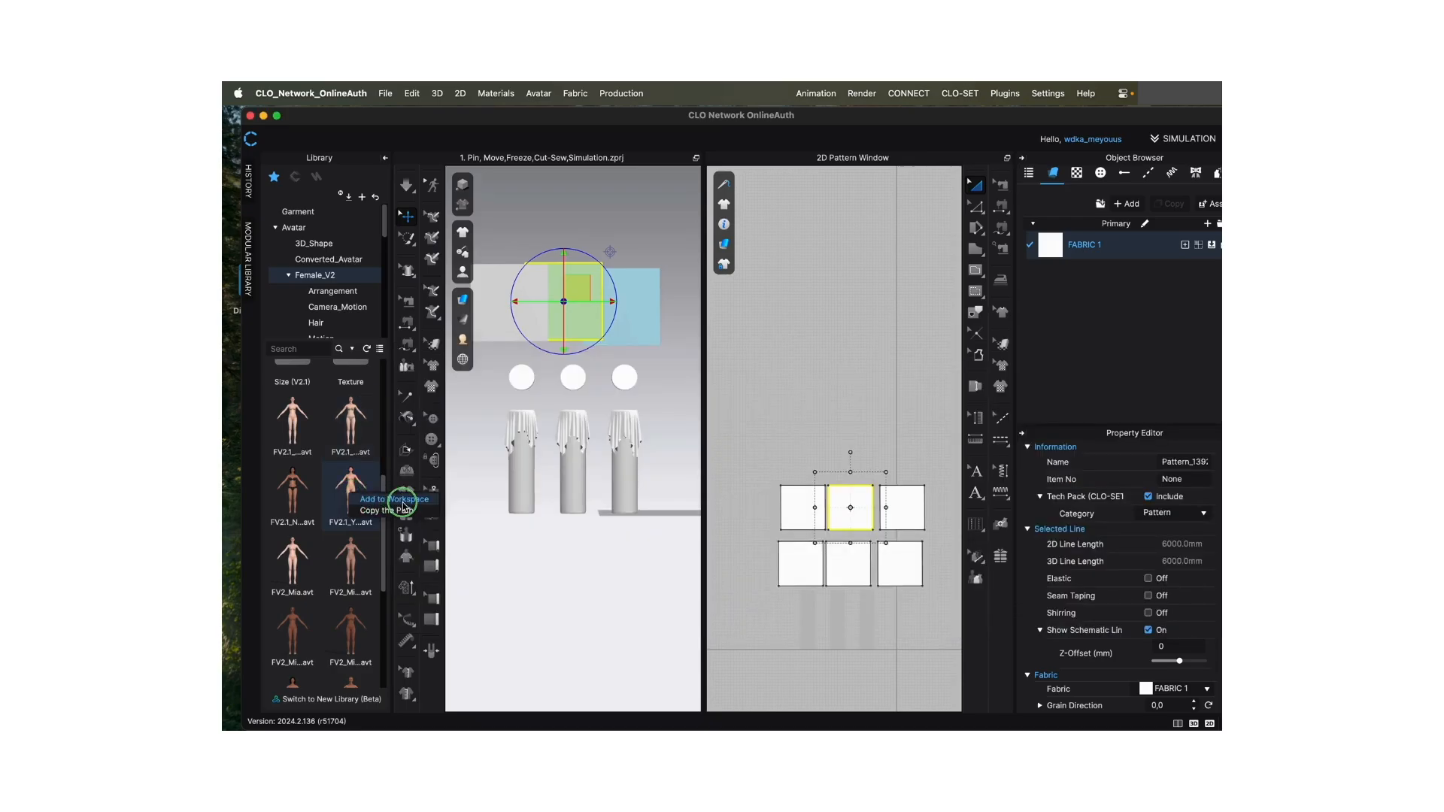
left_click(351, 503)
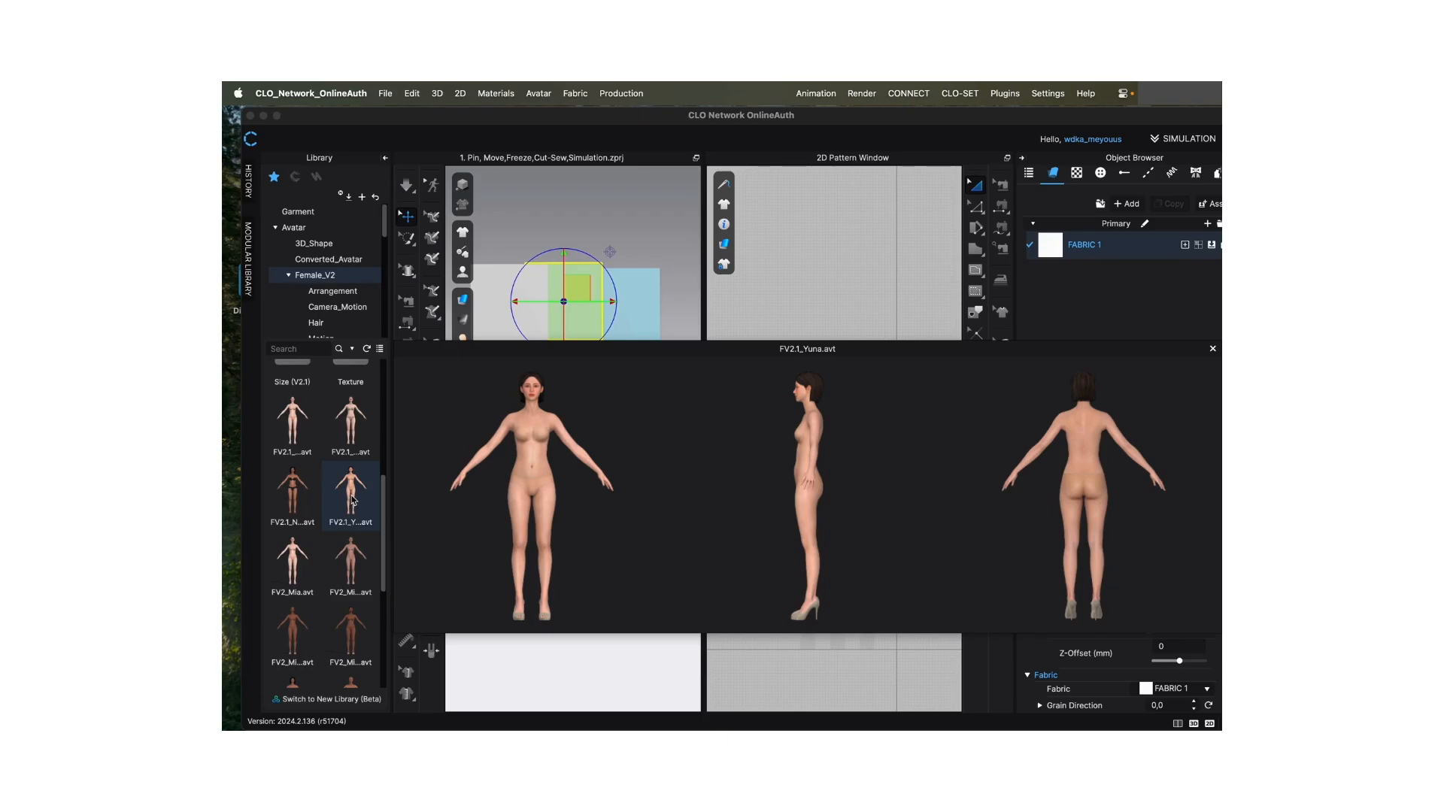
double_click(353, 500)
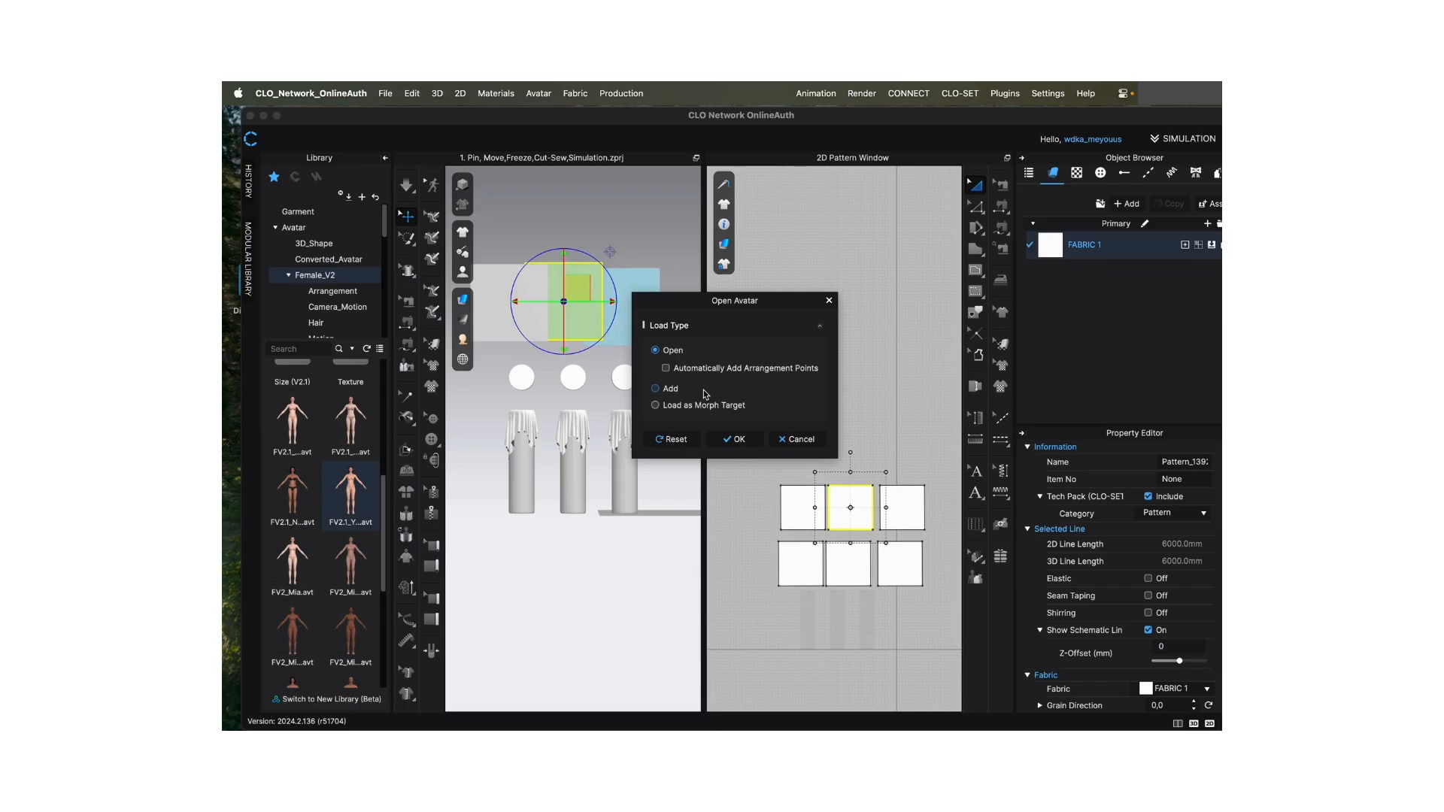
left_click(655, 389)
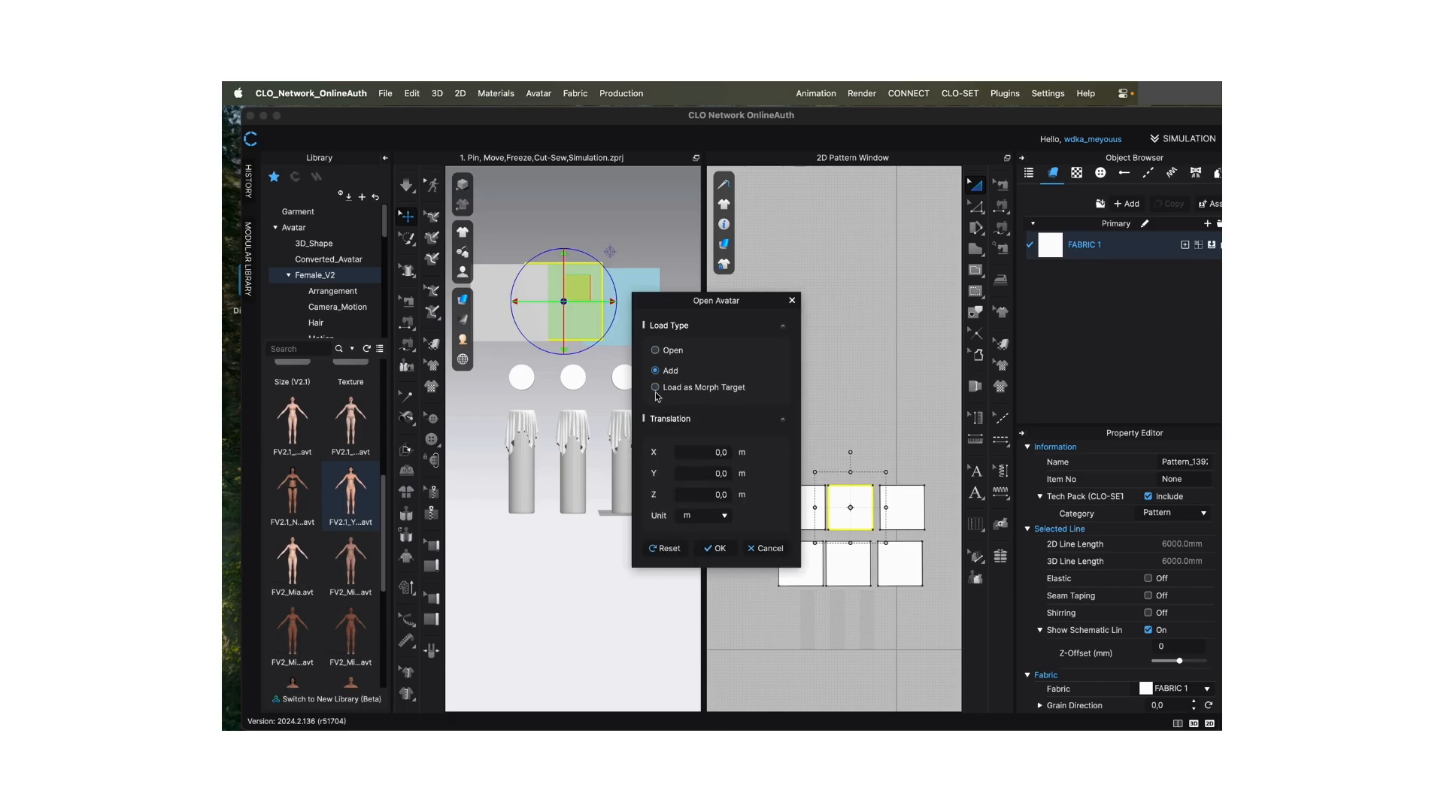
left_click(727, 555)
left_click(718, 549)
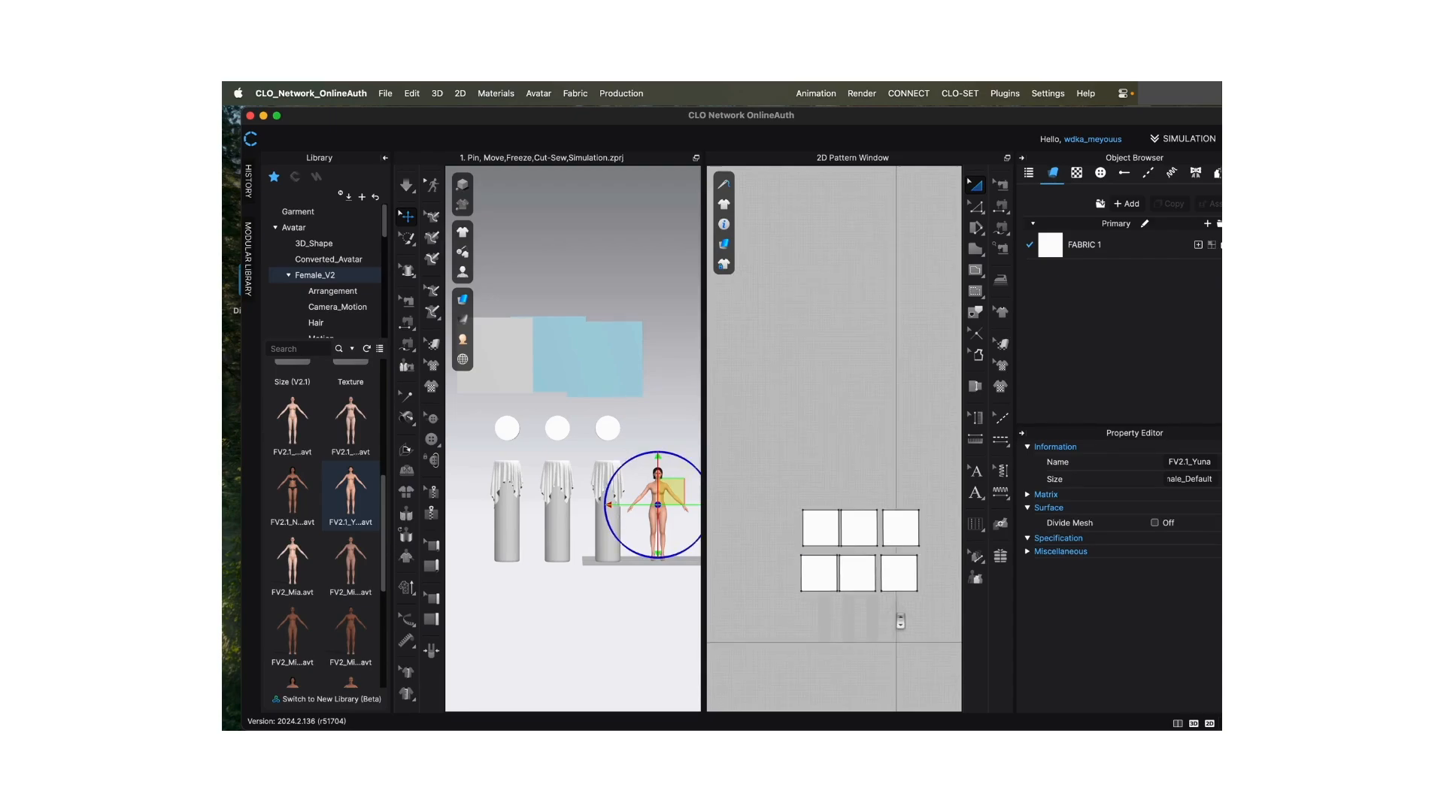
- Move the FV2.1_Yuna avatar up off the ground in the 3D window, beside the third sphere, and deselect it
scroll(896, 614, "up", 5)
scroll(899, 615, "up", 3)
scroll(897, 627, "up", 3)
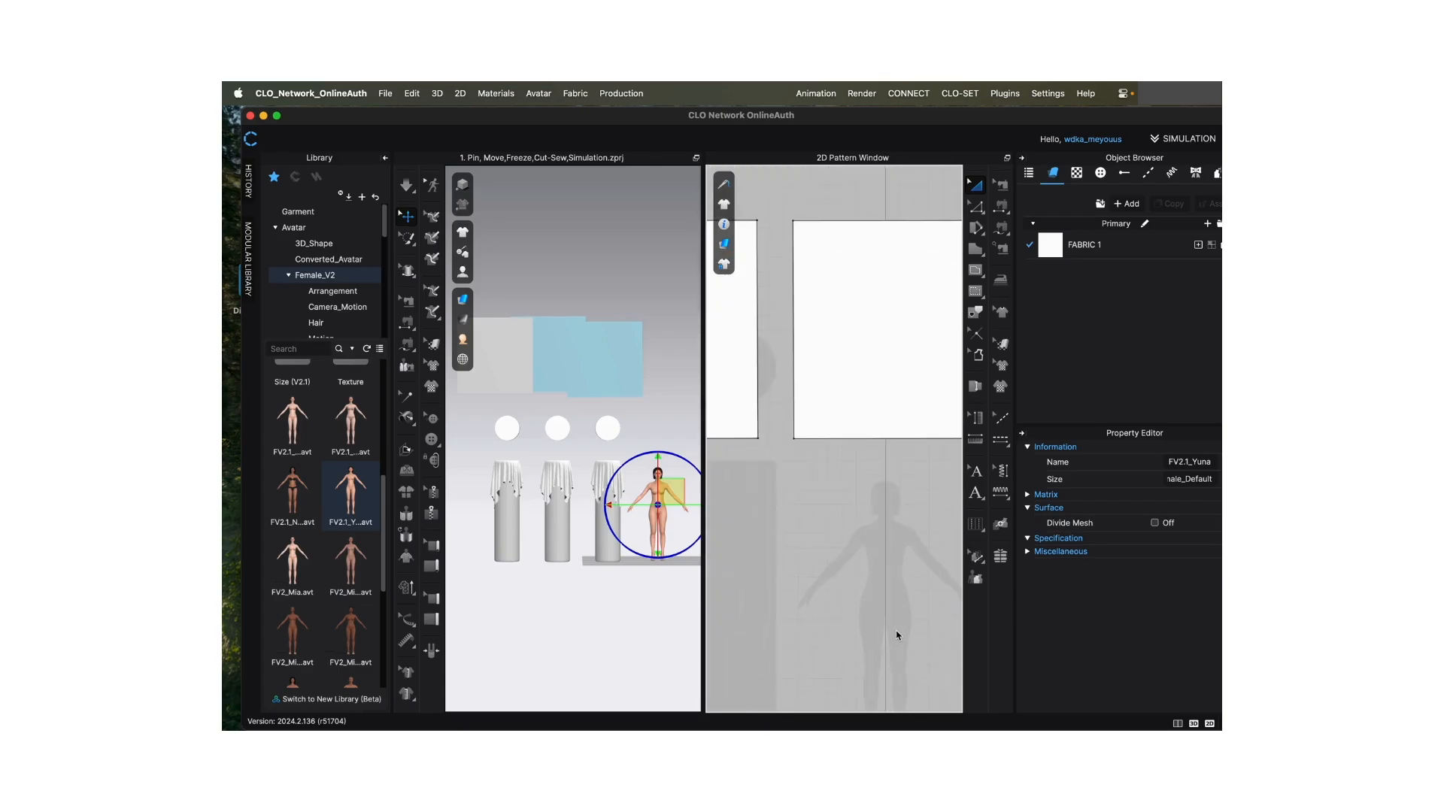
scroll(897, 640, "down", 3)
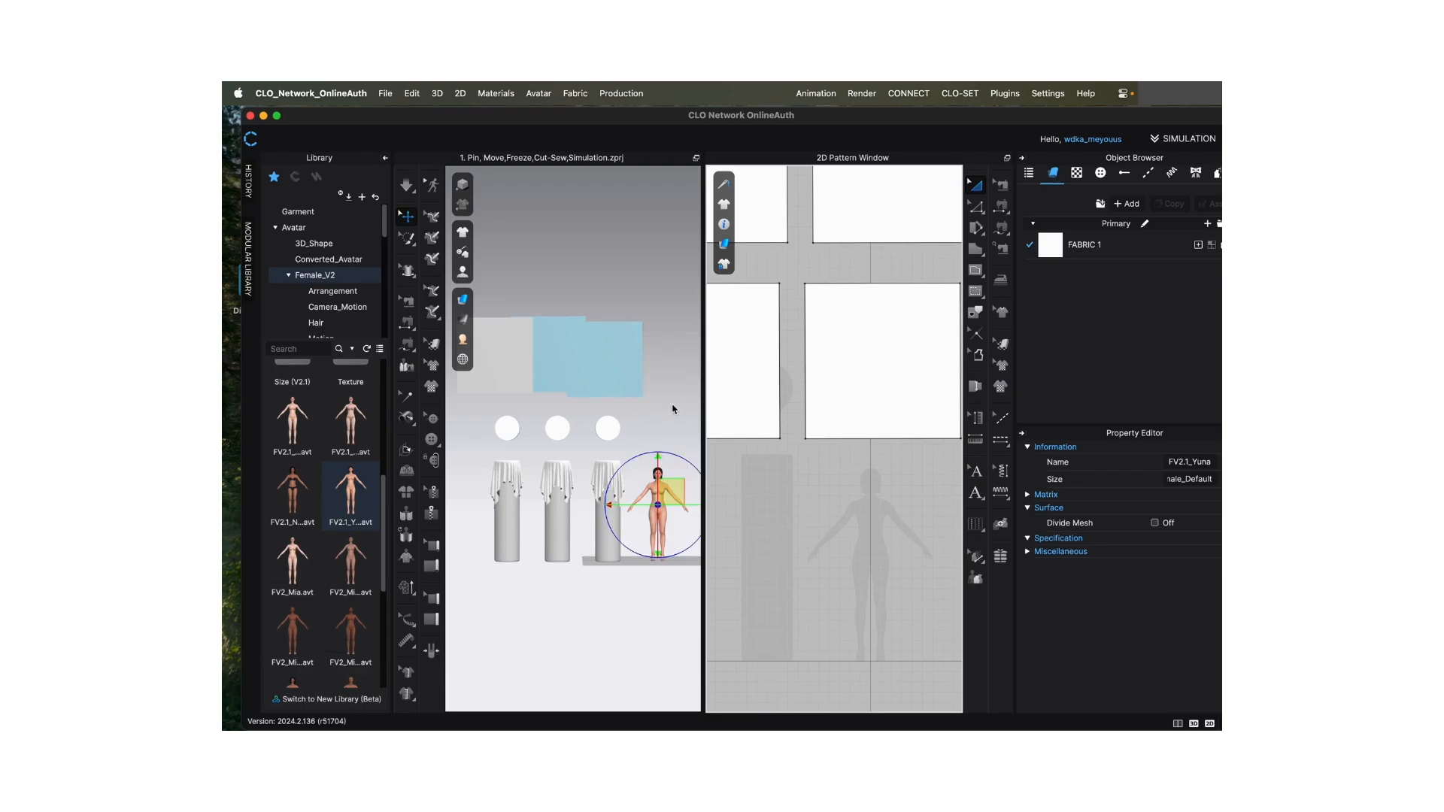
scroll(672, 409, "down", 3)
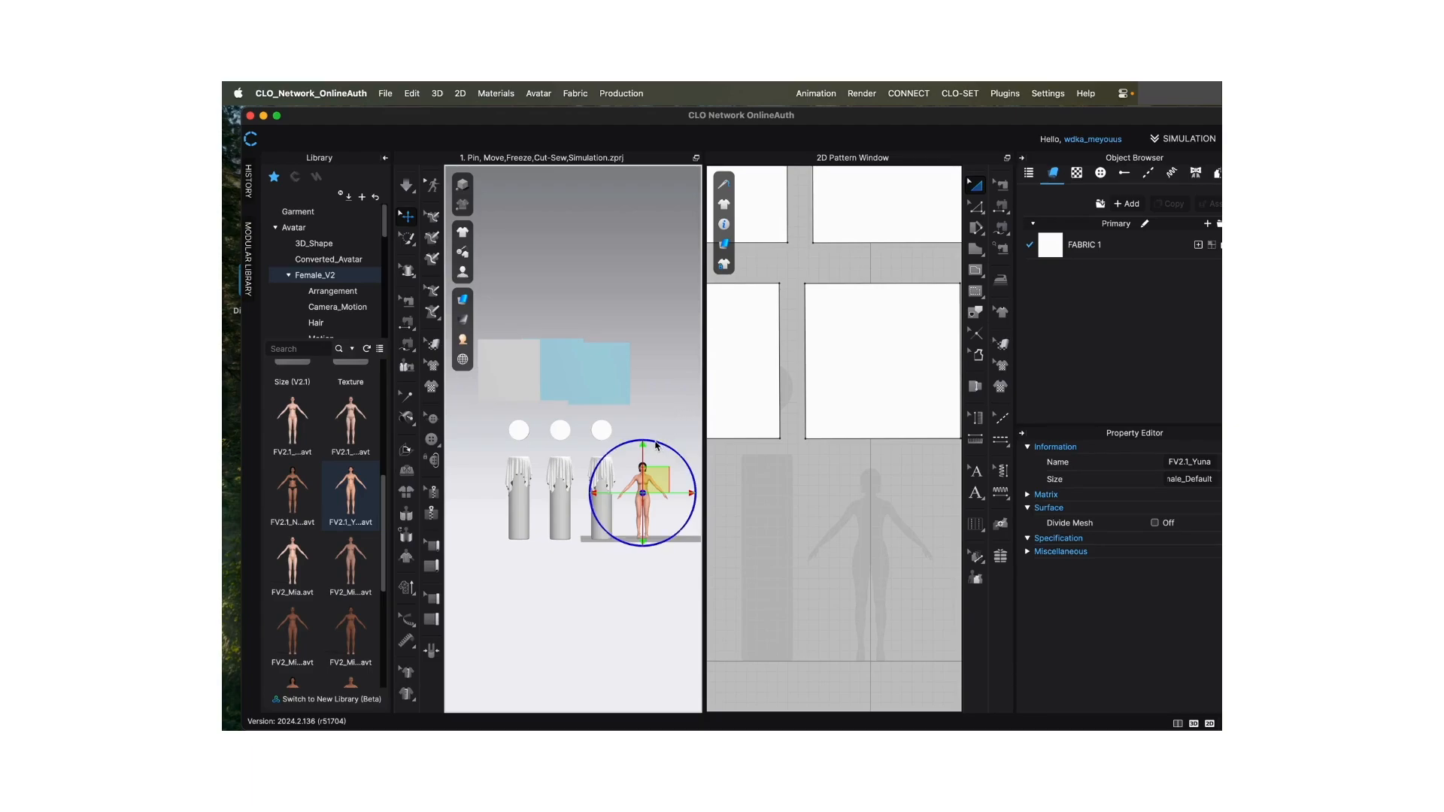
mouse_move(664, 447)
left_mouse_down()
mouse_move(611, 459)
mouse_move(675, 555)
mouse_move(585, 569)
mouse_move(529, 454)
mouse_move(596, 387)
mouse_move(661, 421)
left_mouse_up()
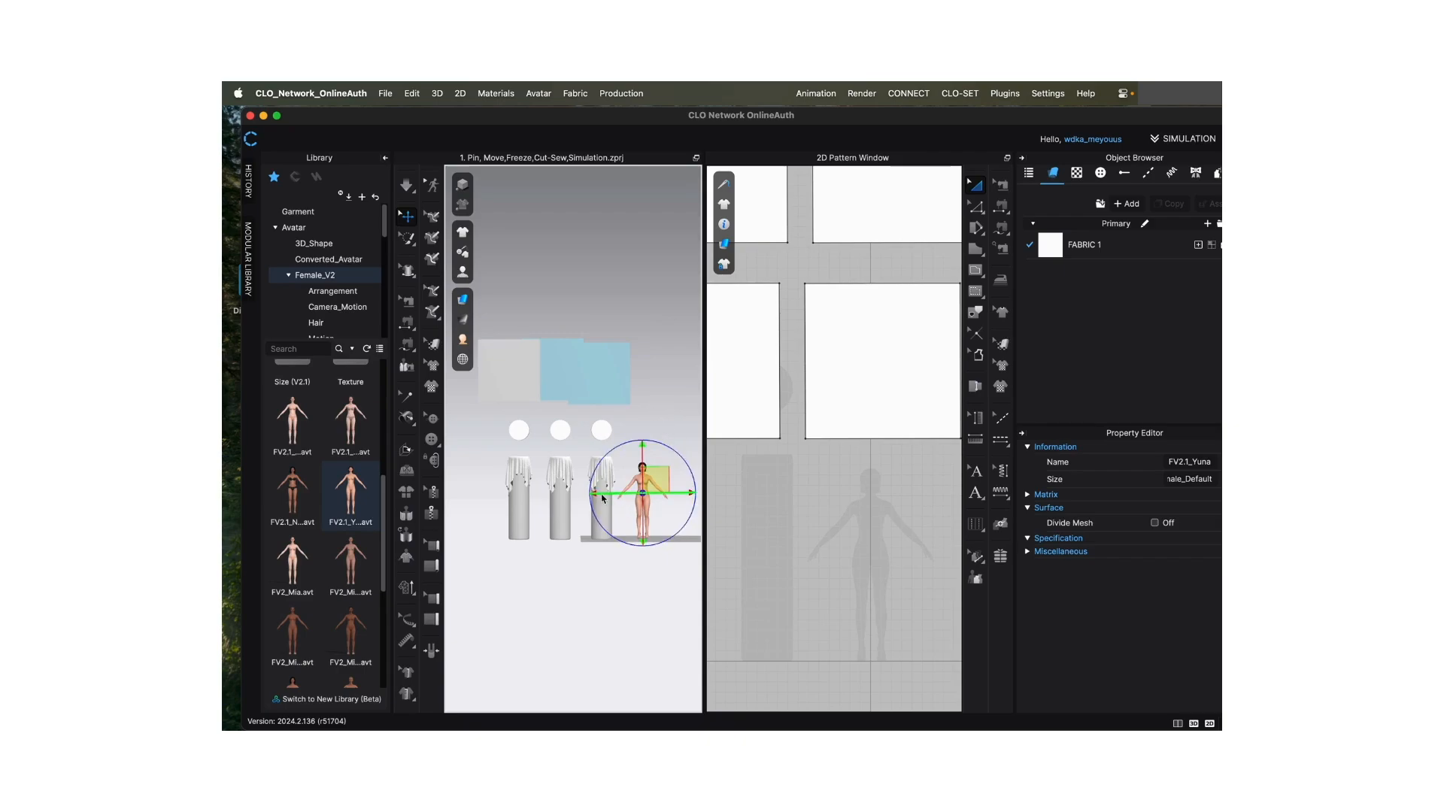
left_click_drag(653, 482, 658, 433)
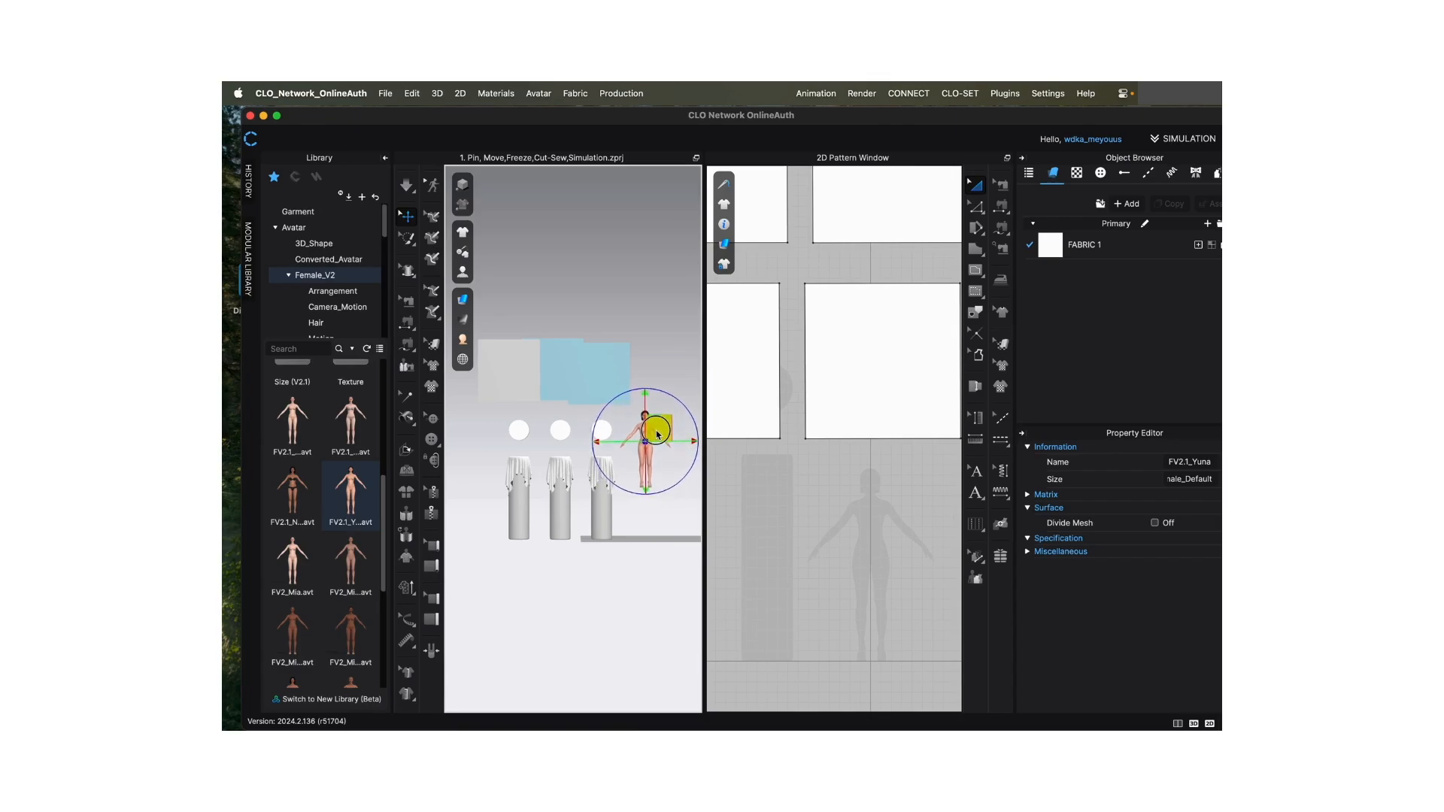
left_click(657, 327)
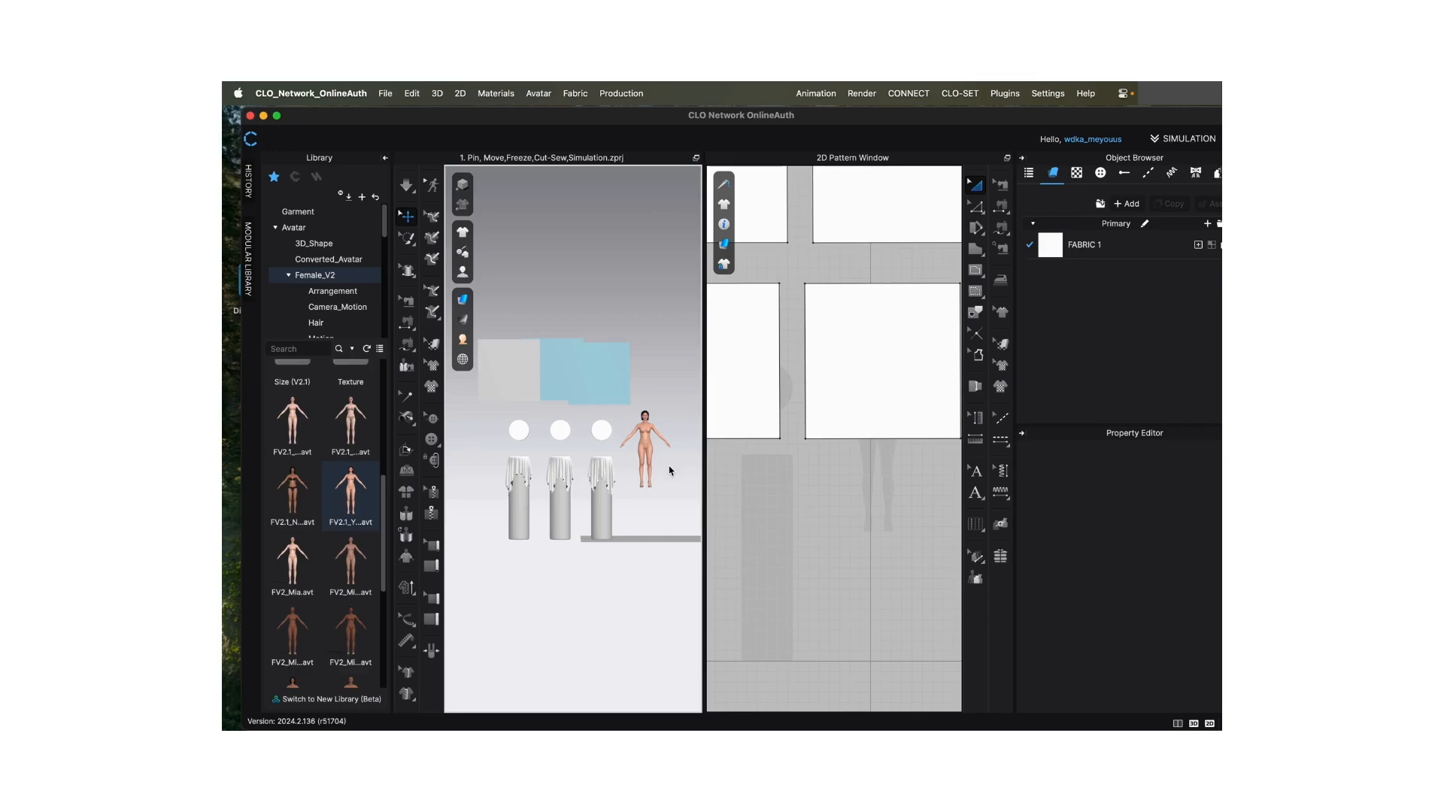
mouse_move(669, 470)
right_mouse_down()
mouse_move(587, 472)
mouse_move(668, 466)
right_mouse_up()
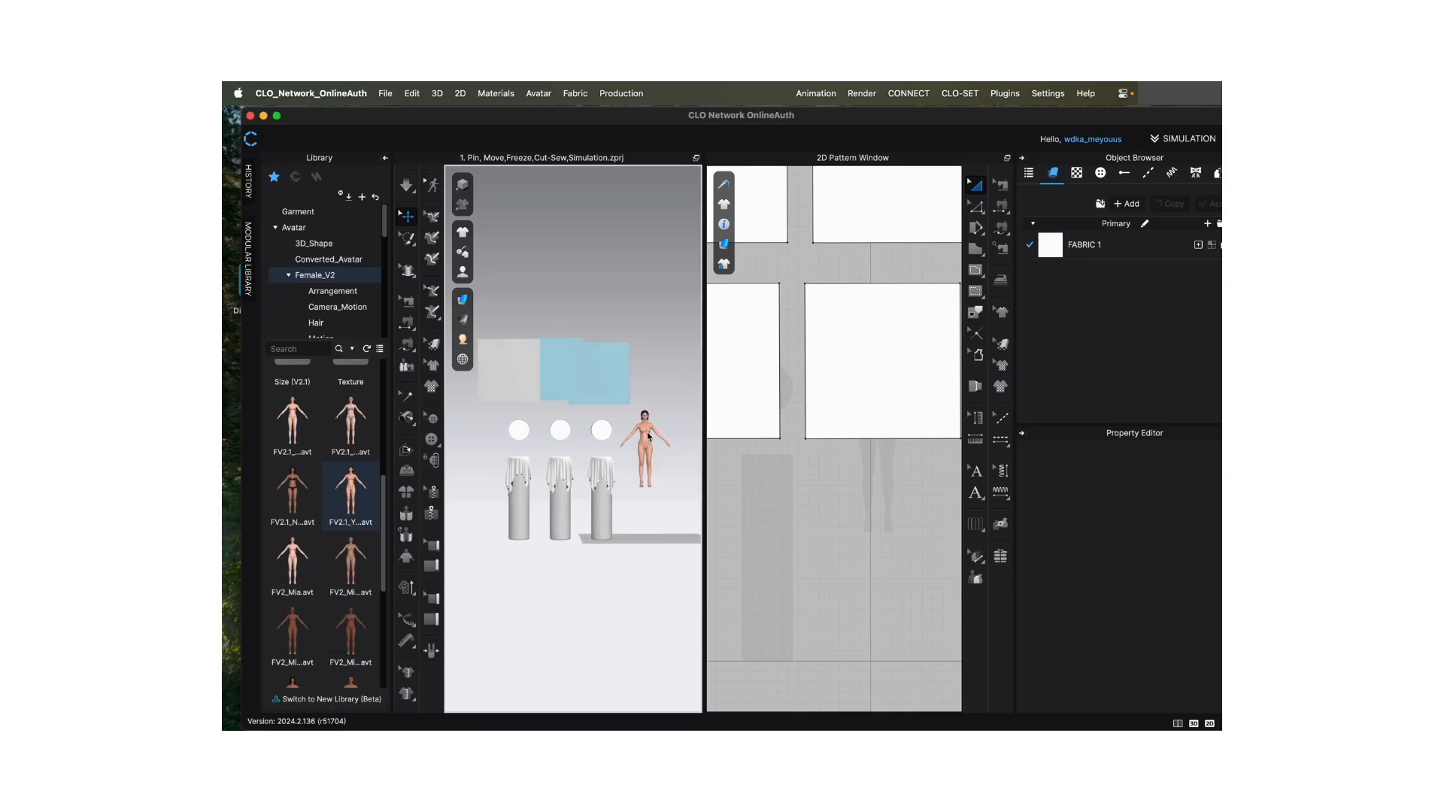
- Use Move Avatar on the FV2.1_Yuna avatar to send it to the center and to the ground
left_click(646, 441)
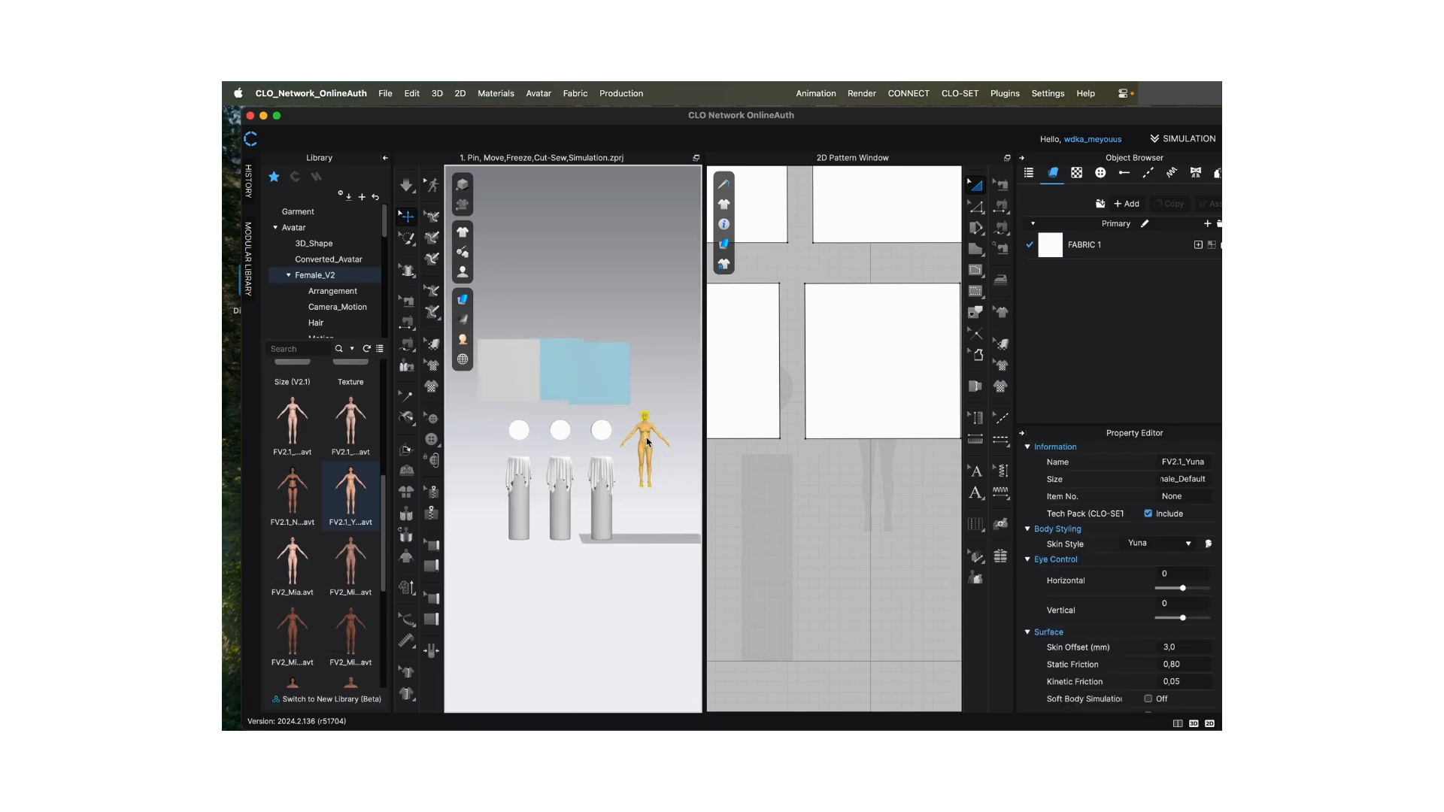
right_click(646, 440)
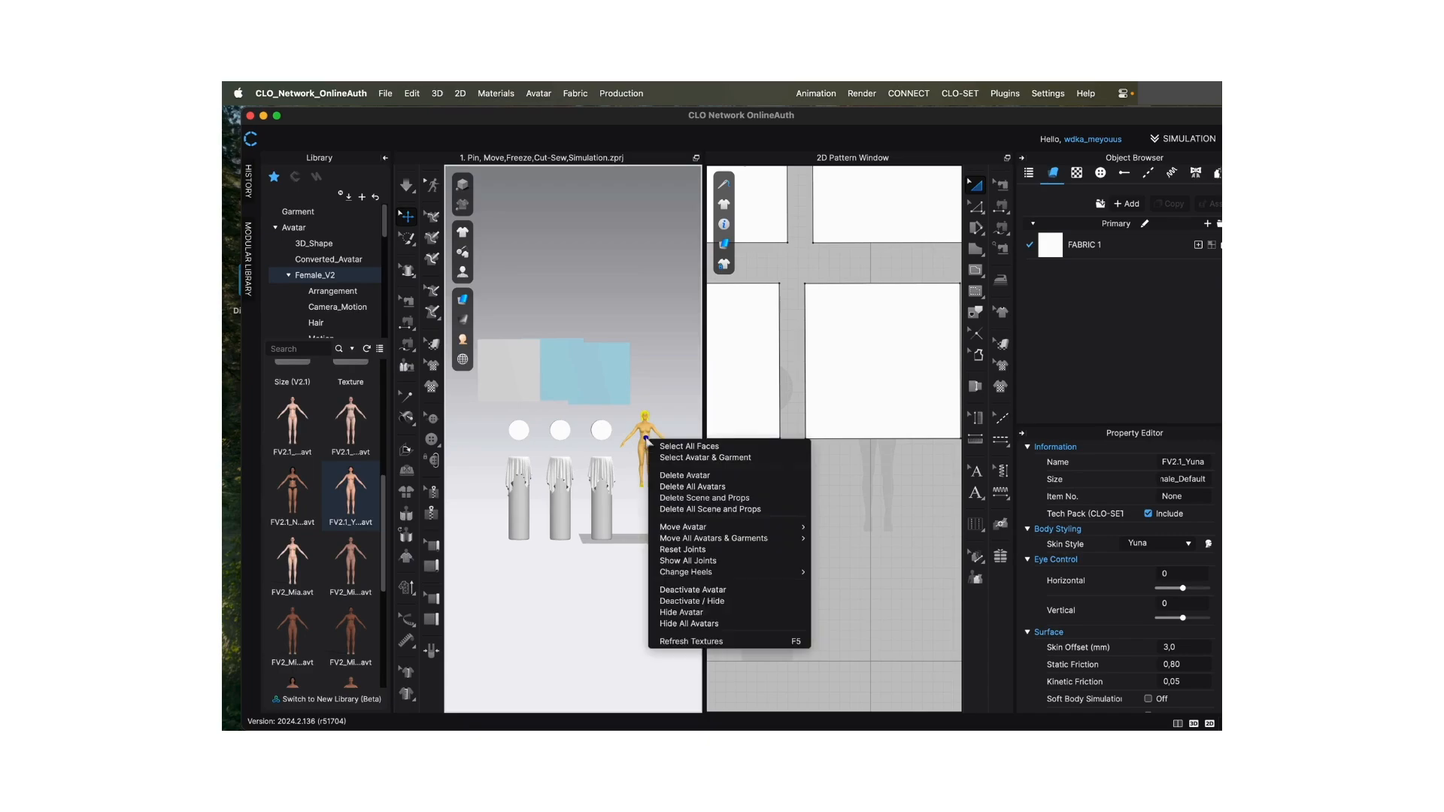
mouse_move(737, 528)
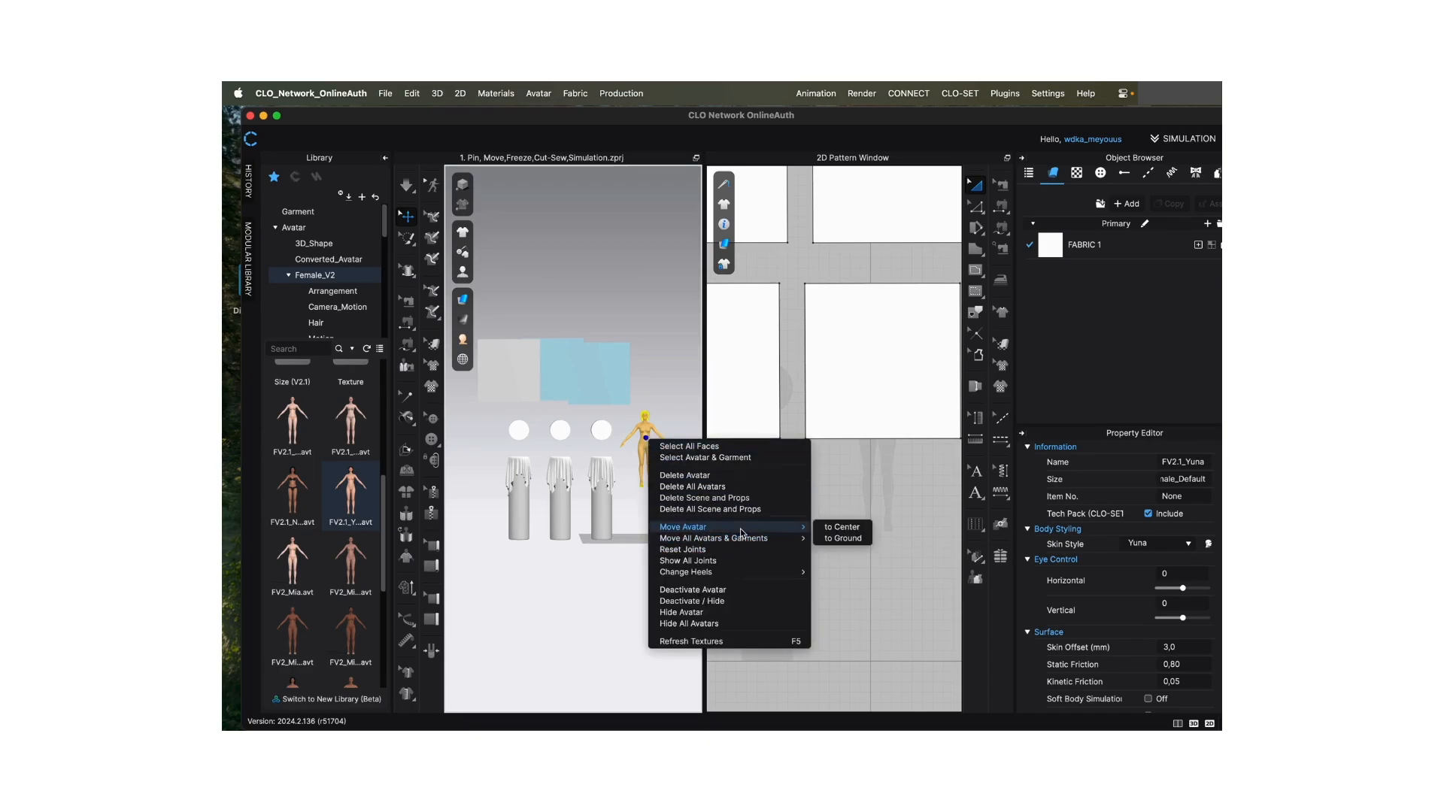
left_click(846, 529)
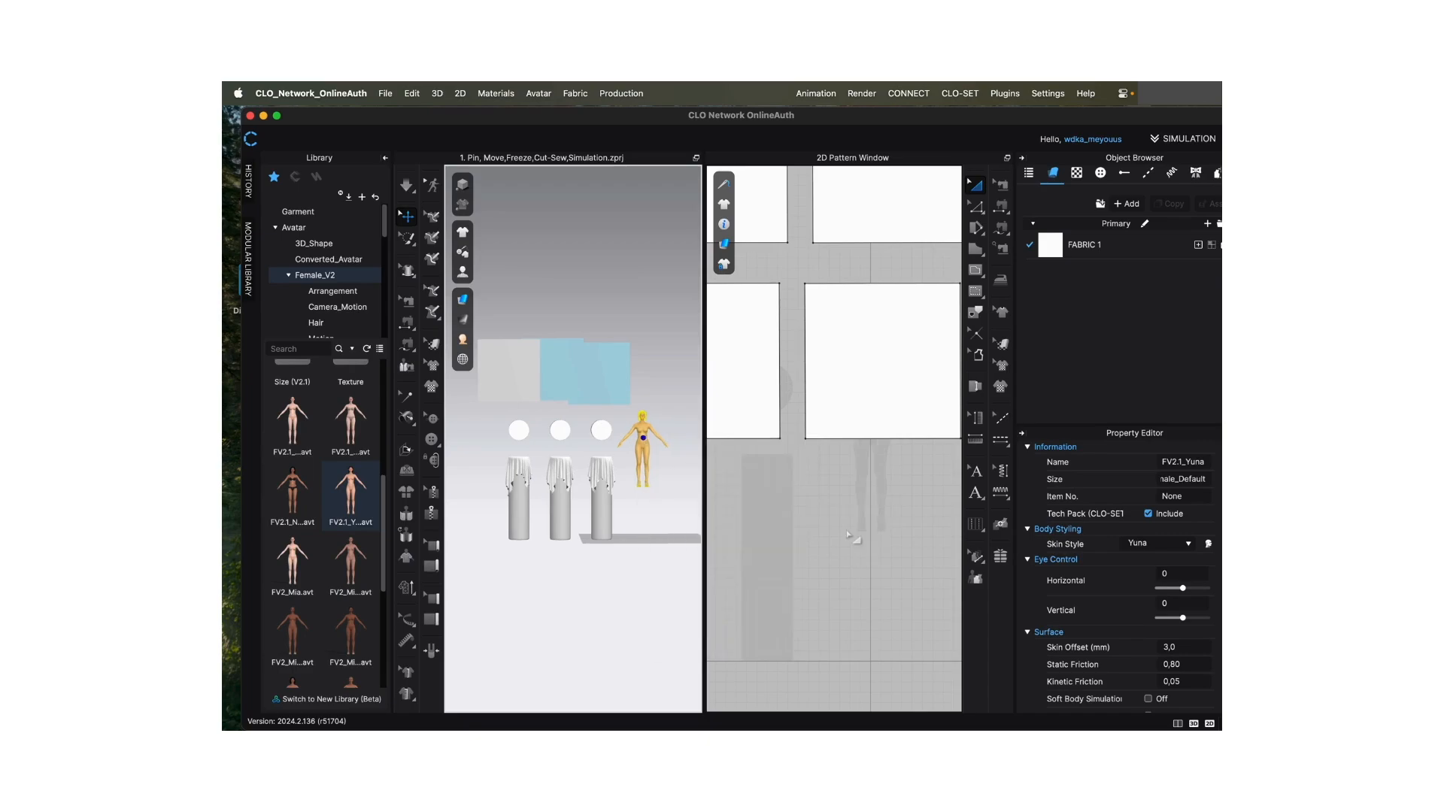
right_click(648, 451)
mouse_move(799, 550)
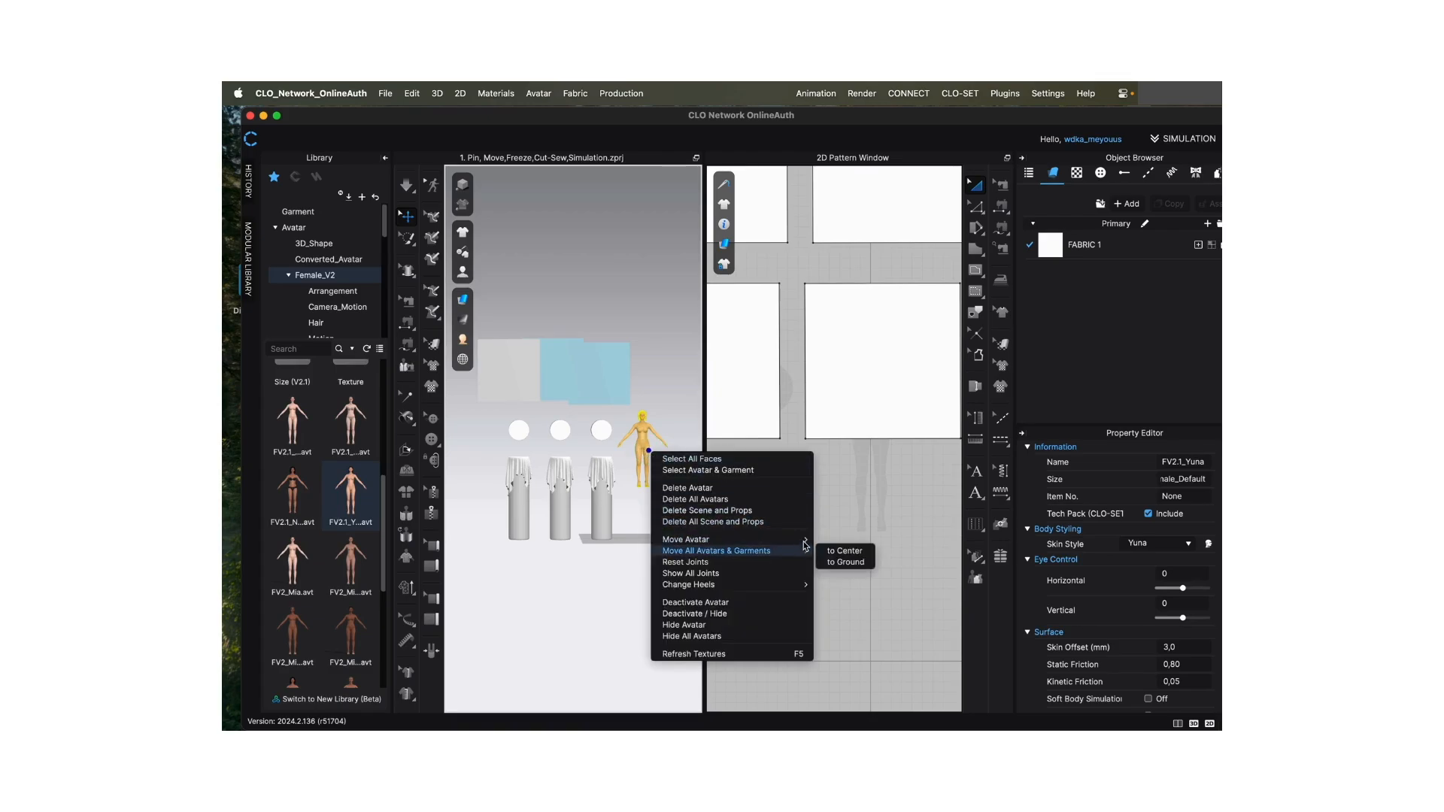
left_click(841, 552)
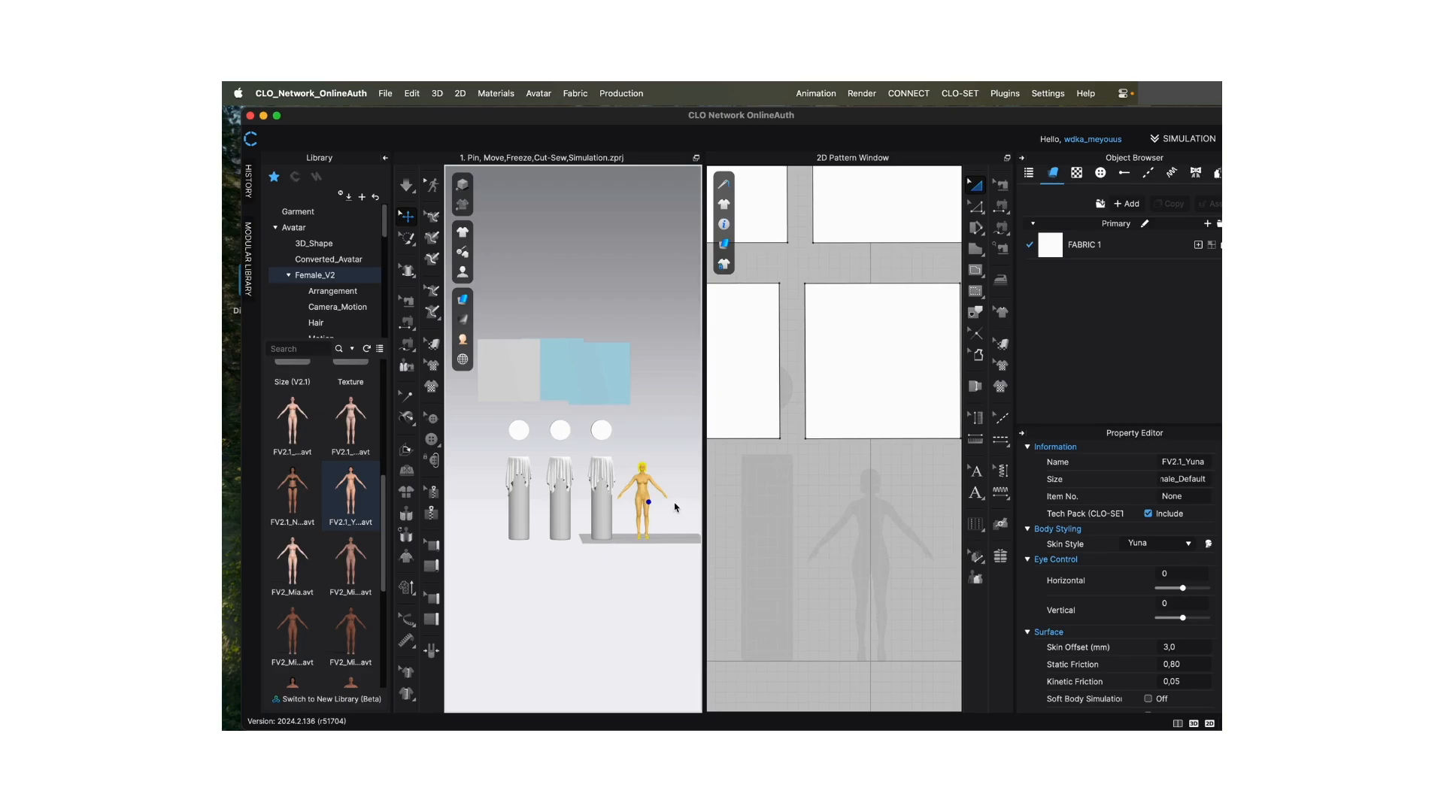
- Deselect the avatar and show the 3D window alone, with the three draped pillars and the avatar in view
scroll(673, 500, "up", 10)
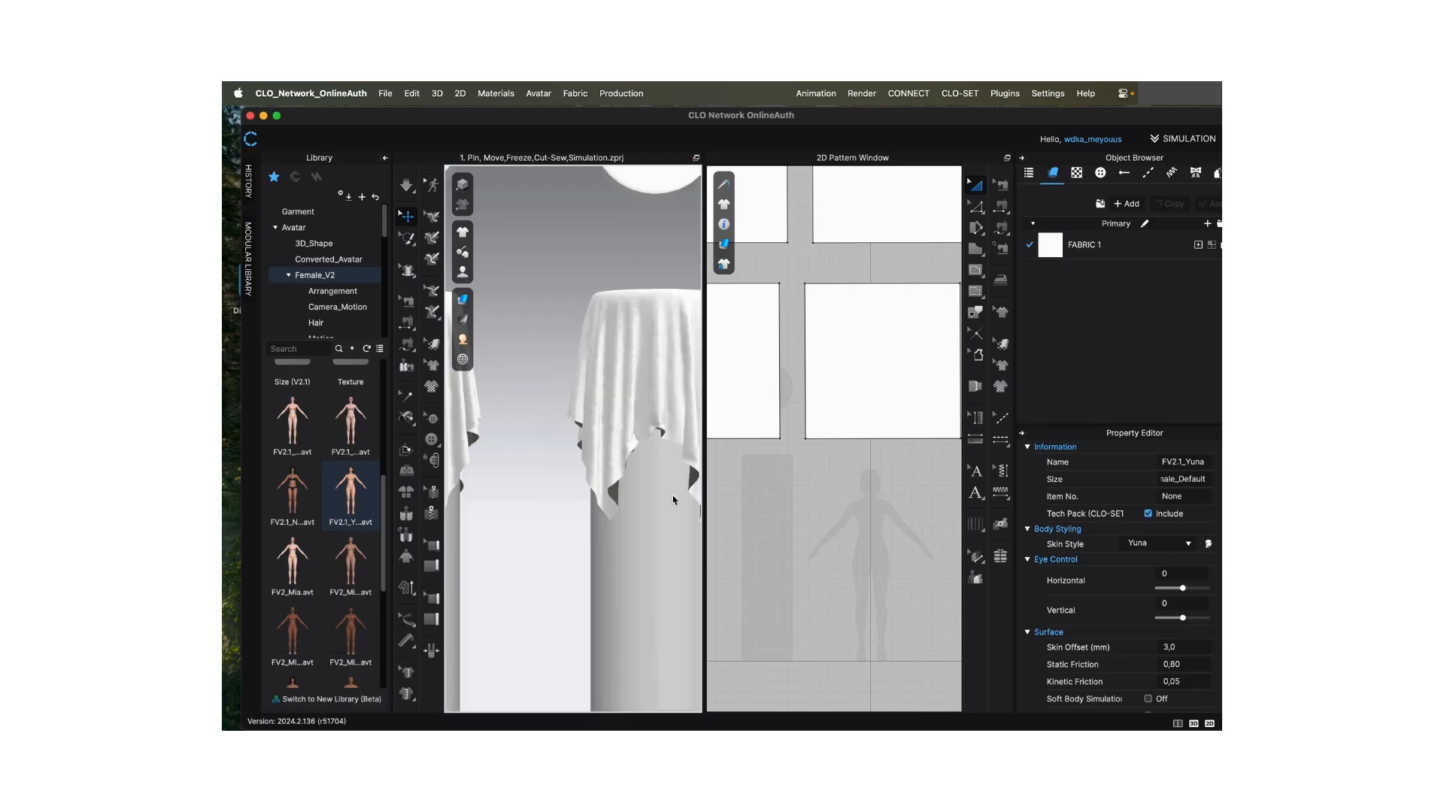
scroll(669, 503, "down", 5)
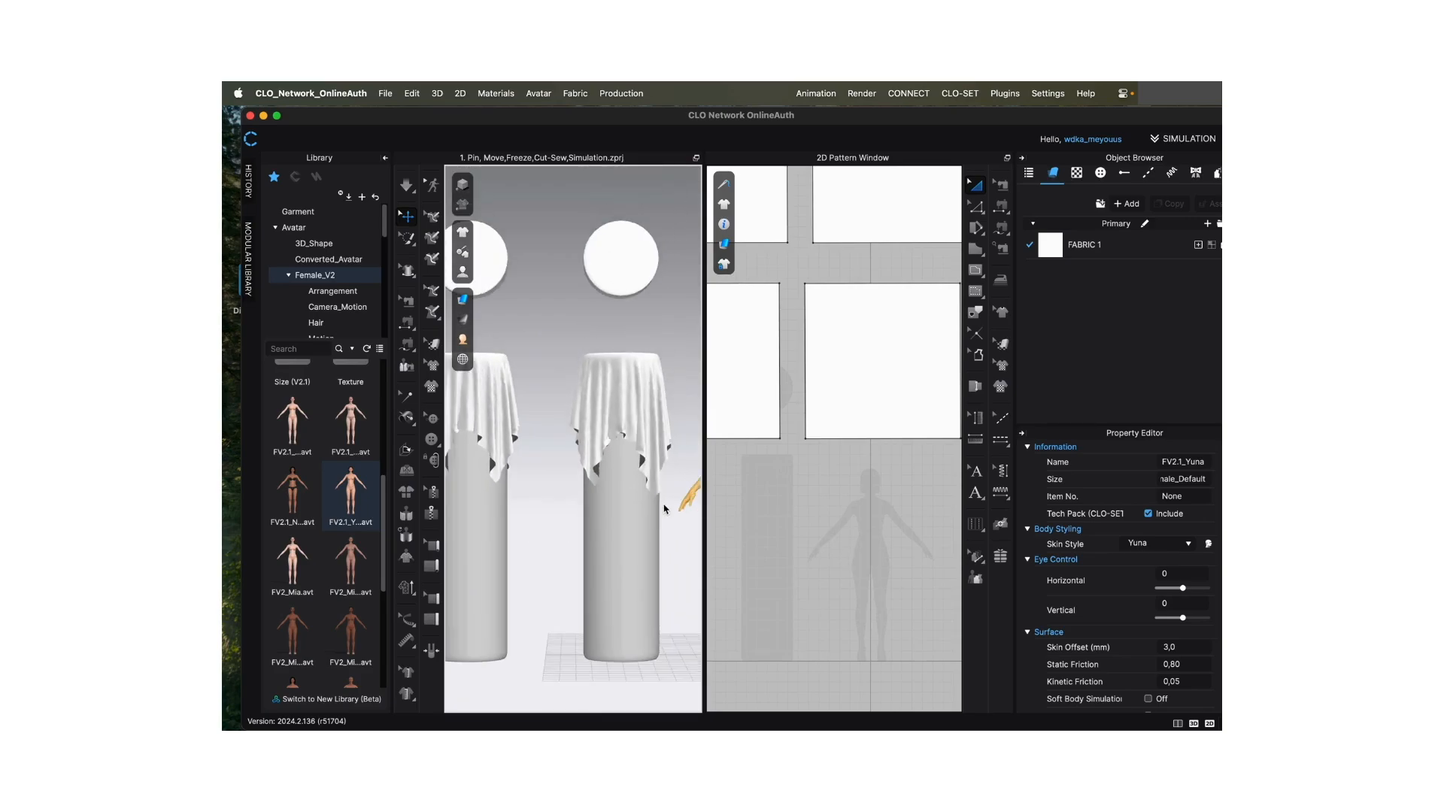
scroll(673, 500, "up", 5)
scroll(654, 507, "down", 1)
scroll(653, 508, "down", 5)
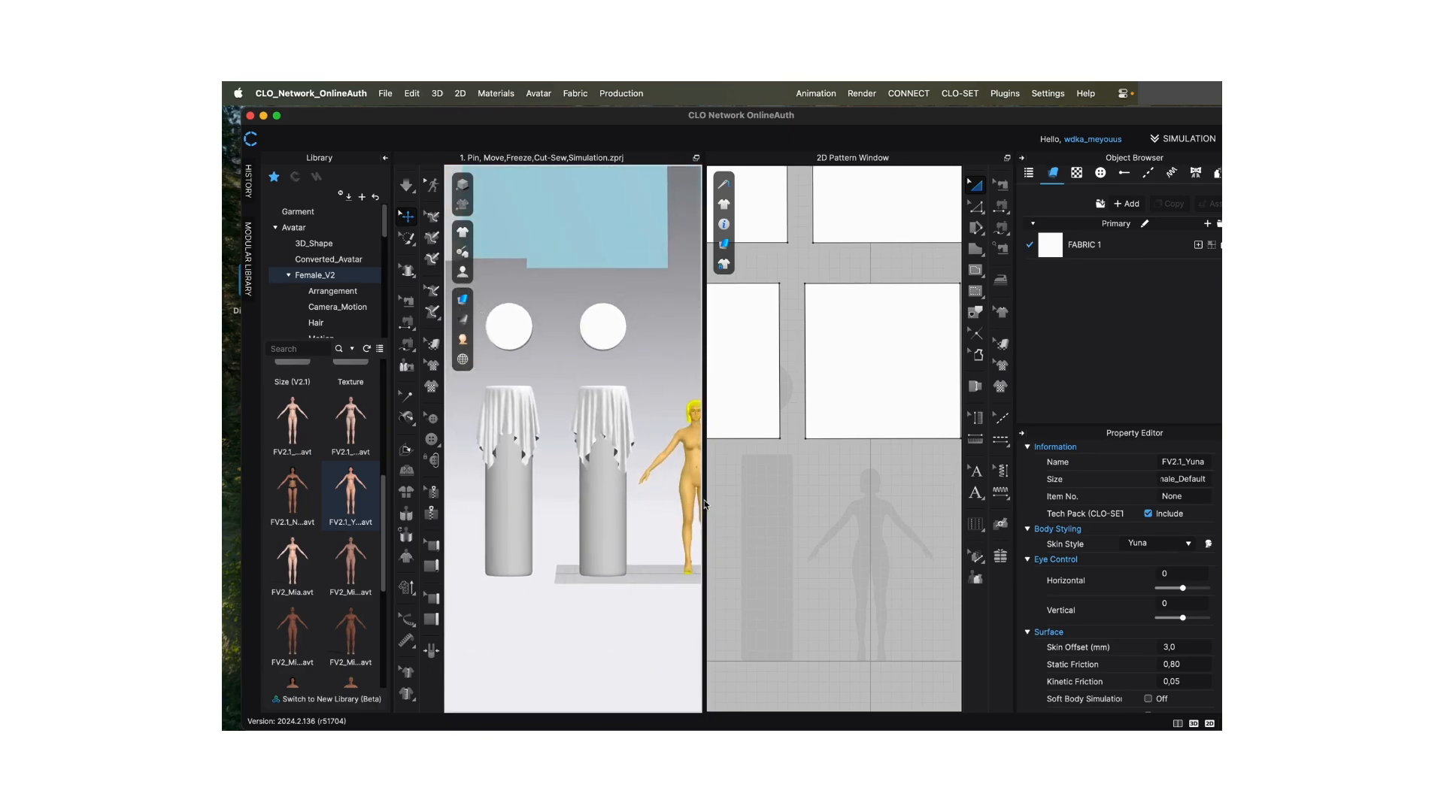
left_click(663, 388)
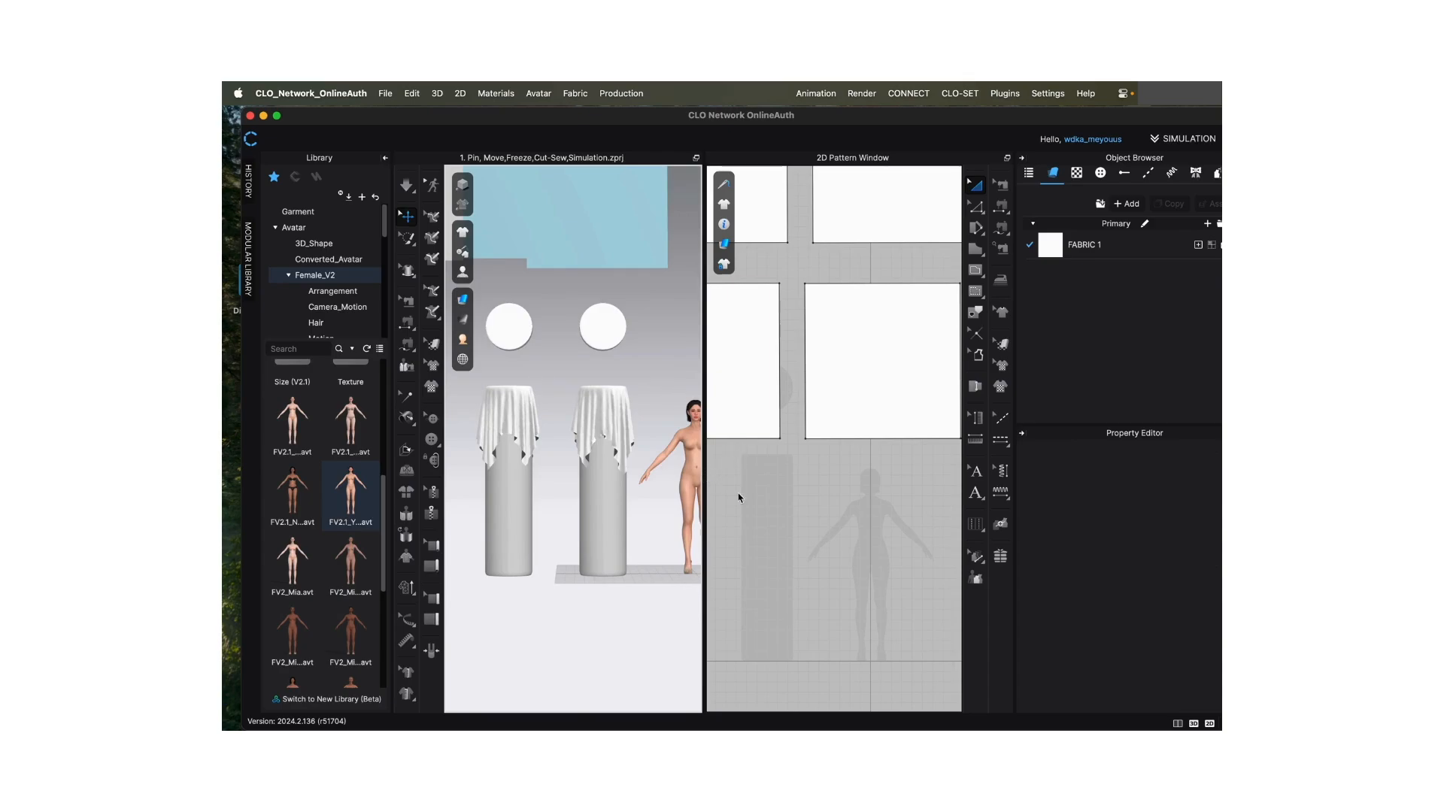
left_click(1193, 724)
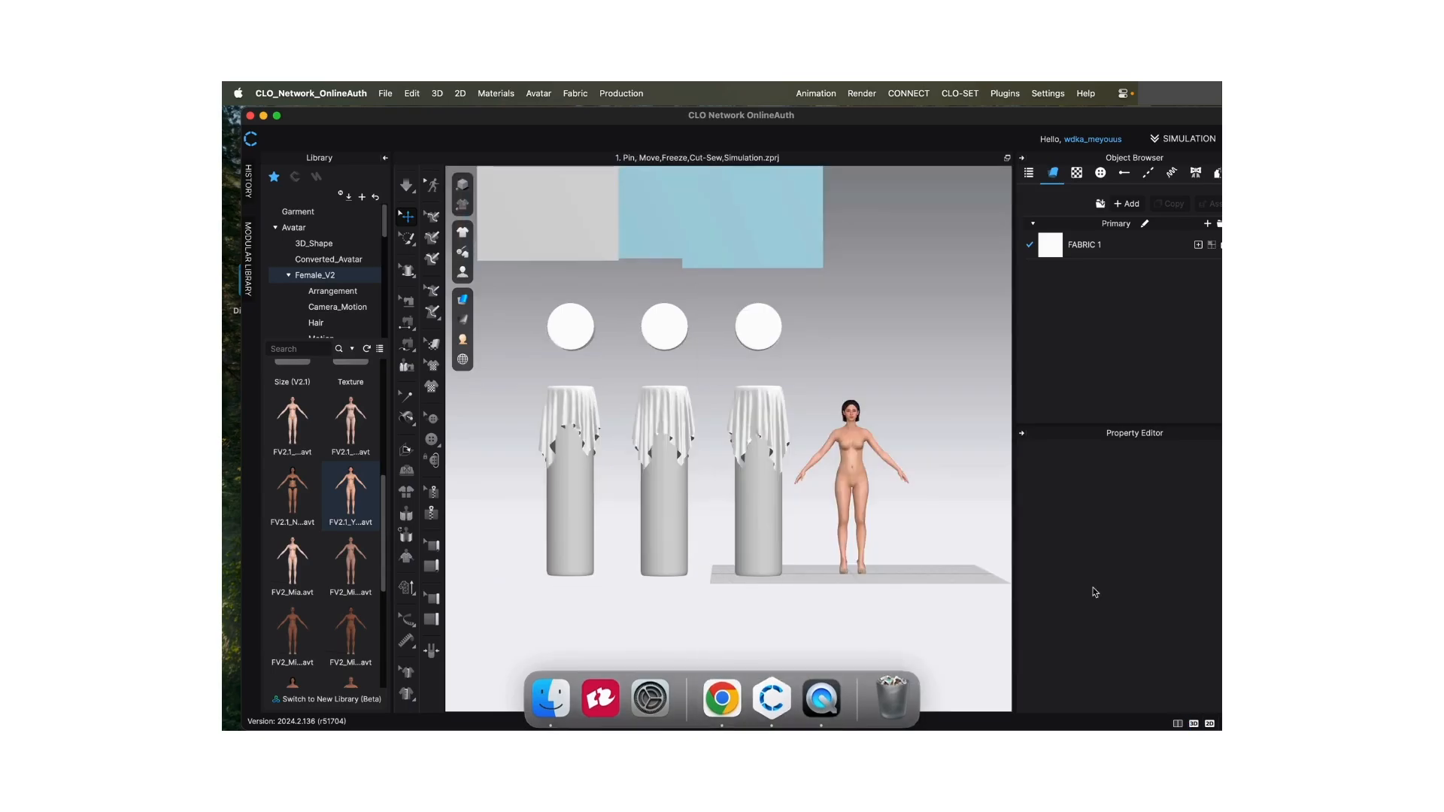
scroll(851, 412, "down", 3)
scroll(846, 418, "up", 4)
mouse_move(918, 364)
right_mouse_down()
mouse_move(842, 368)
mouse_move(932, 374)
right_mouse_up()
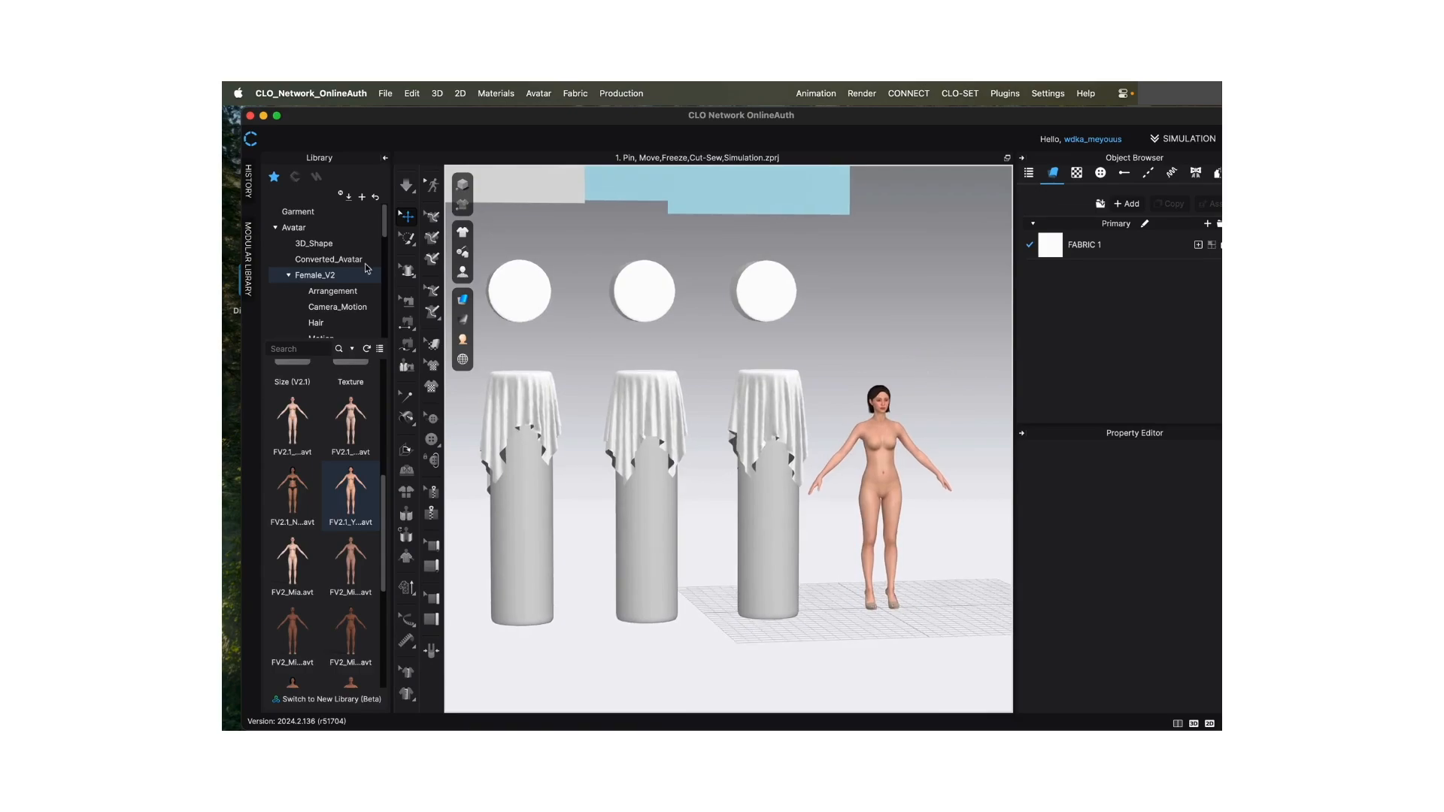
- Apply a dark FV2_B hairstyle from the Library's Female_V2 Hair folder to the avatar
left_click(385, 229)
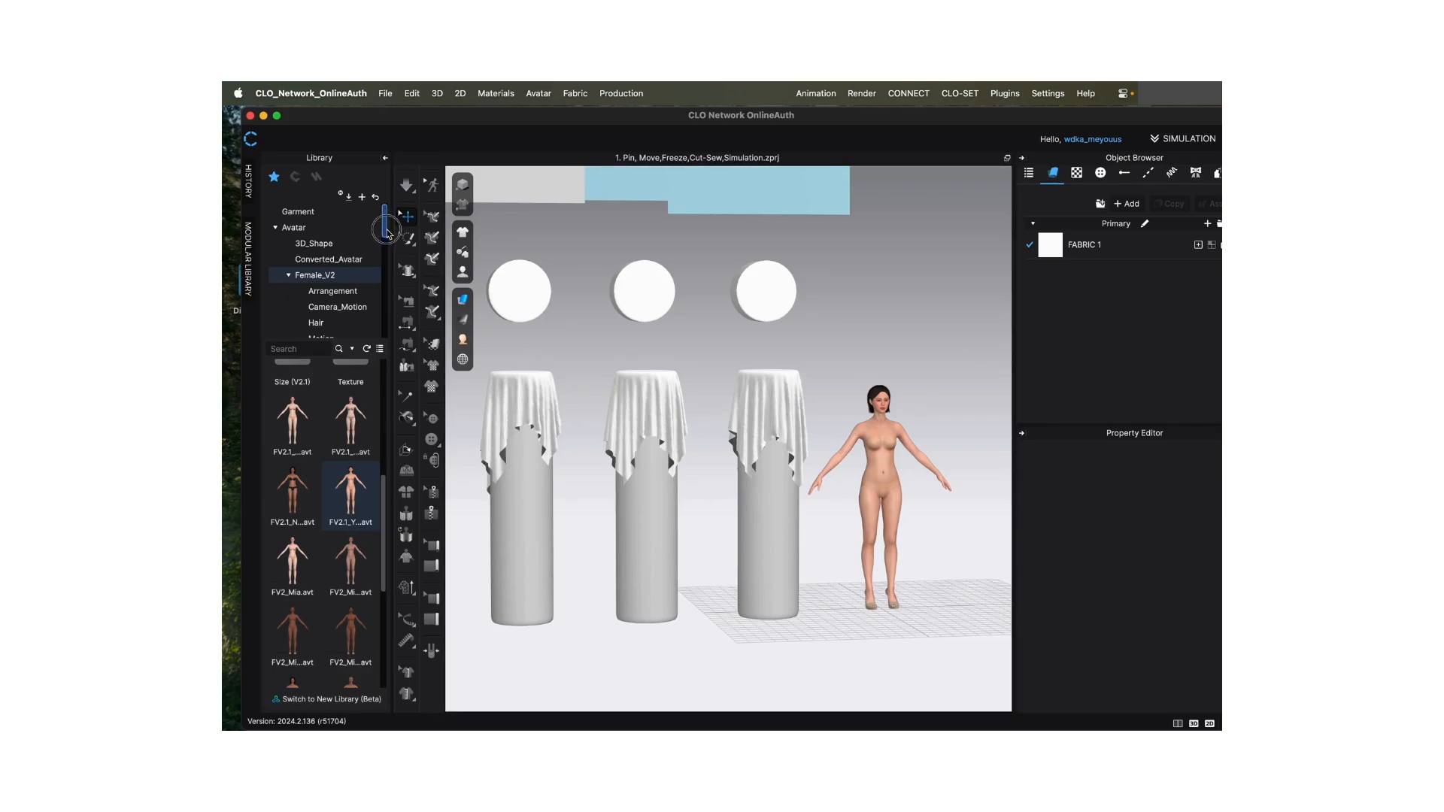
left_click(324, 323)
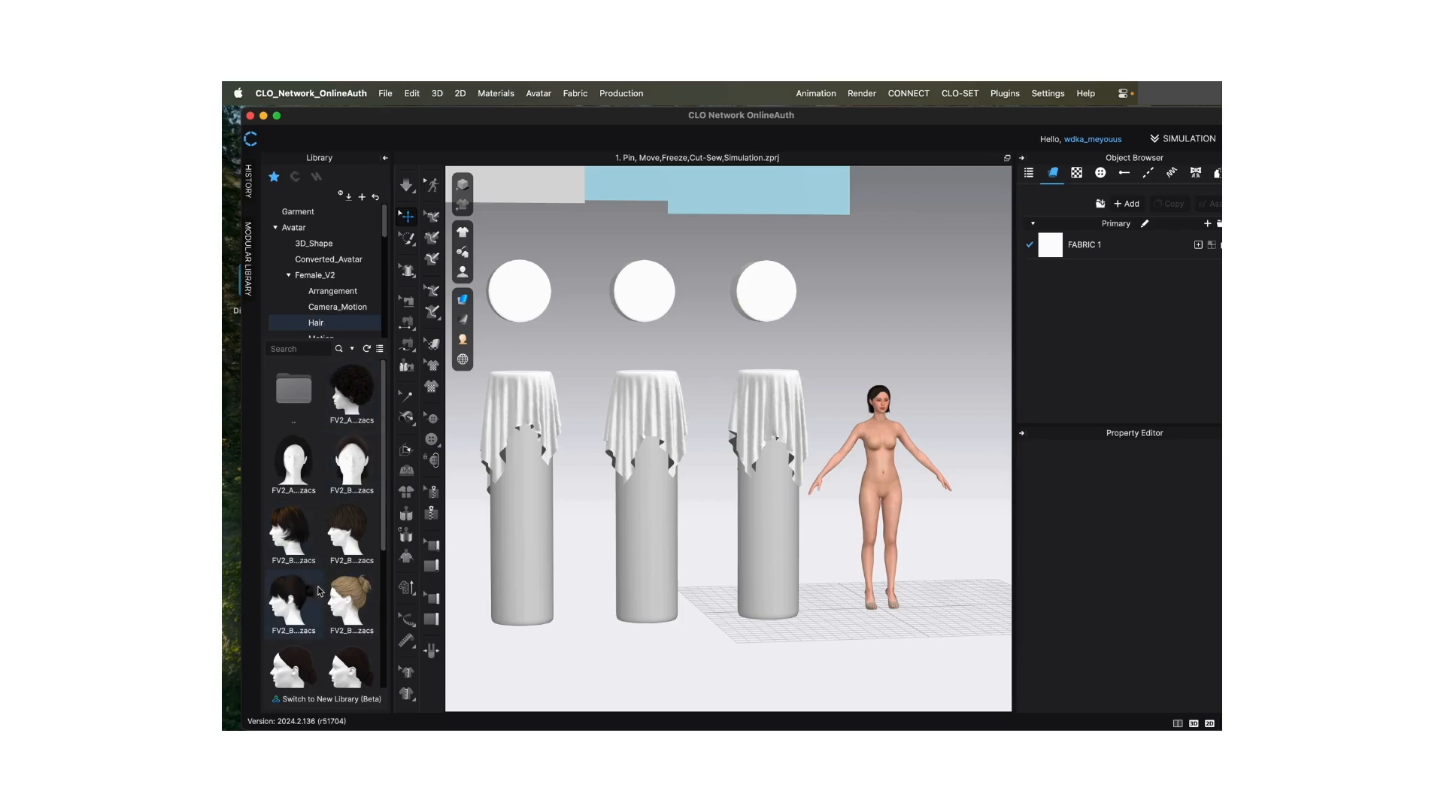
double_click(304, 610)
- Apply the FV2_04.pos pose from the Female_V2 Pose folder to the avatar, using Pose Only and Full Body
left_click_drag(386, 229, 388, 256)
left_click(326, 280)
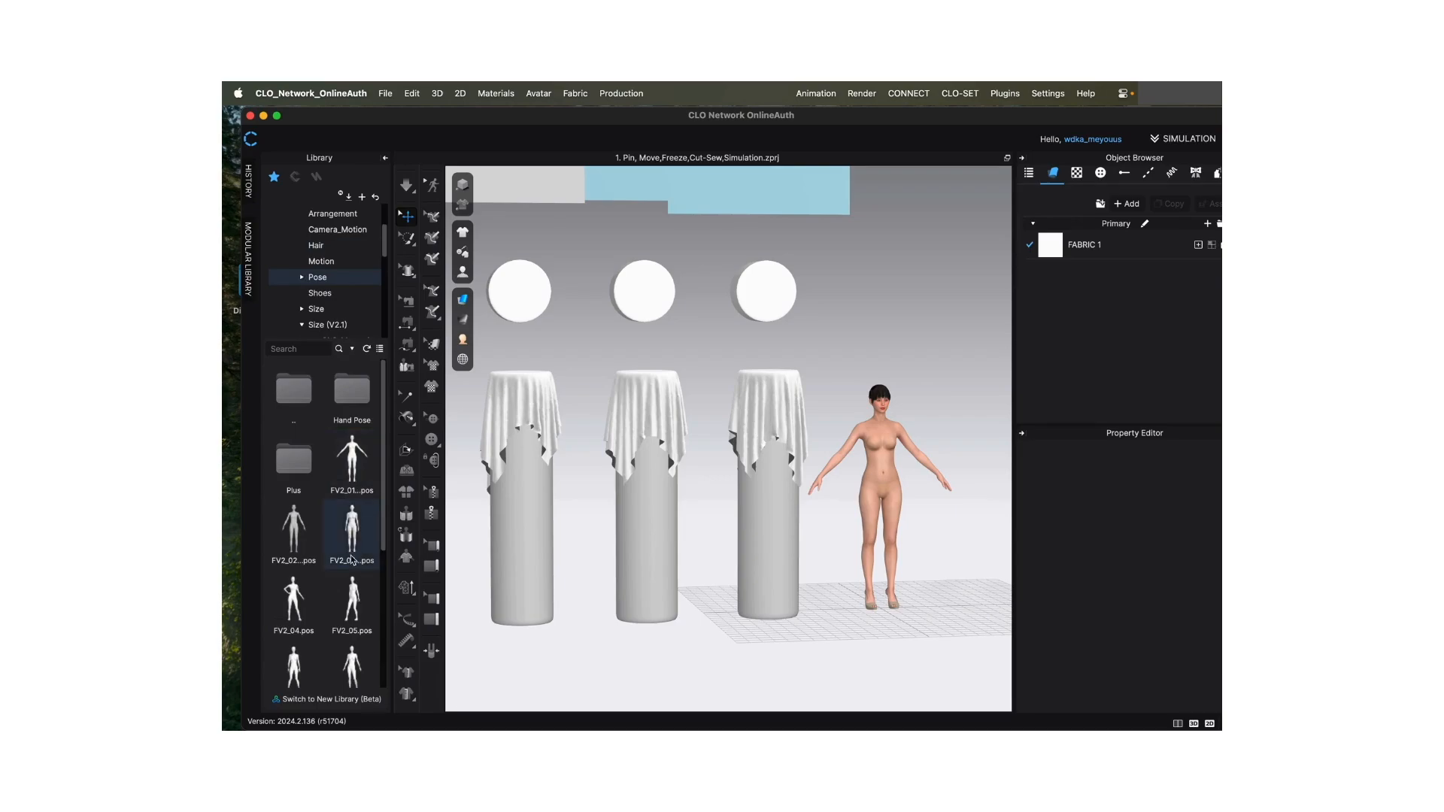
double_click(298, 600)
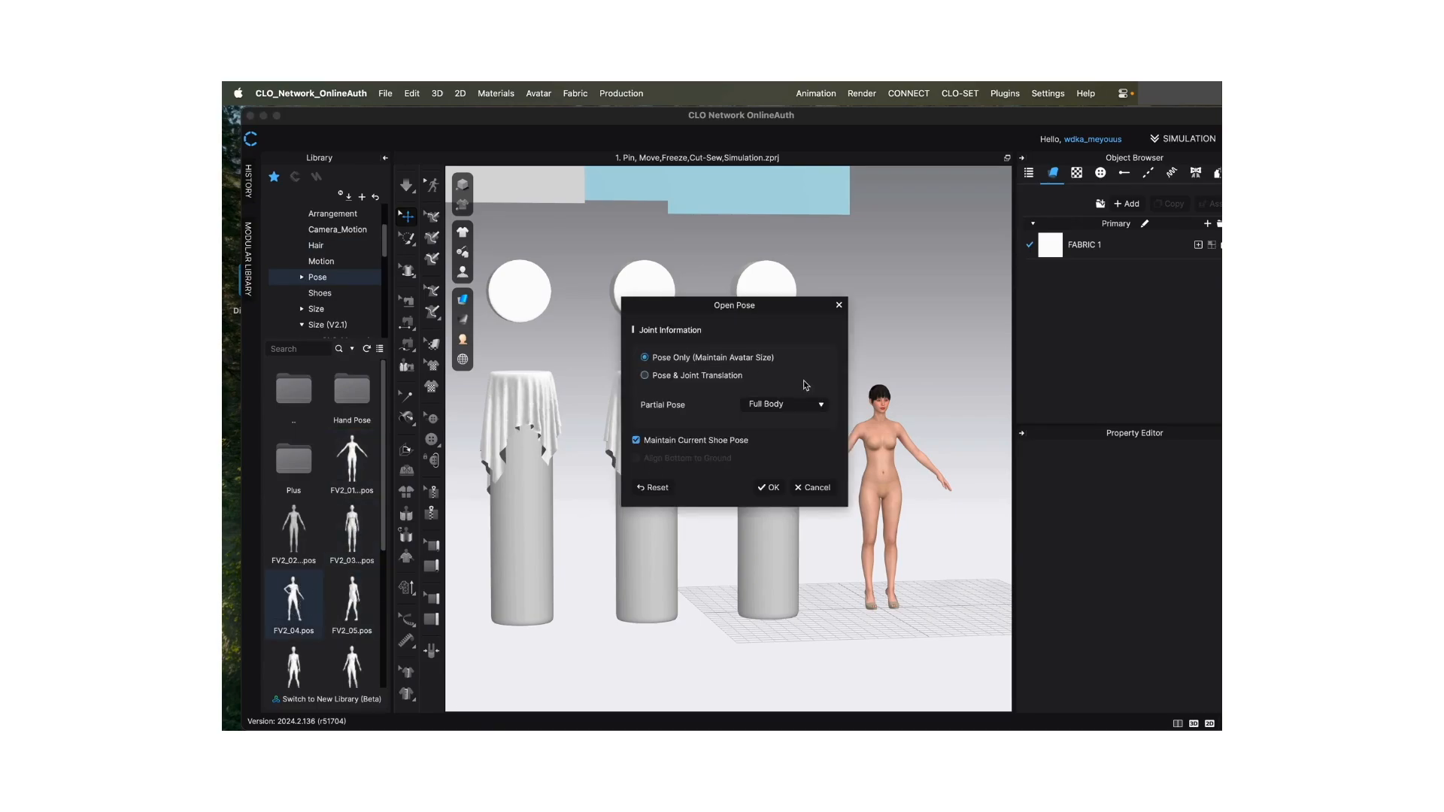
left_click(769, 488)
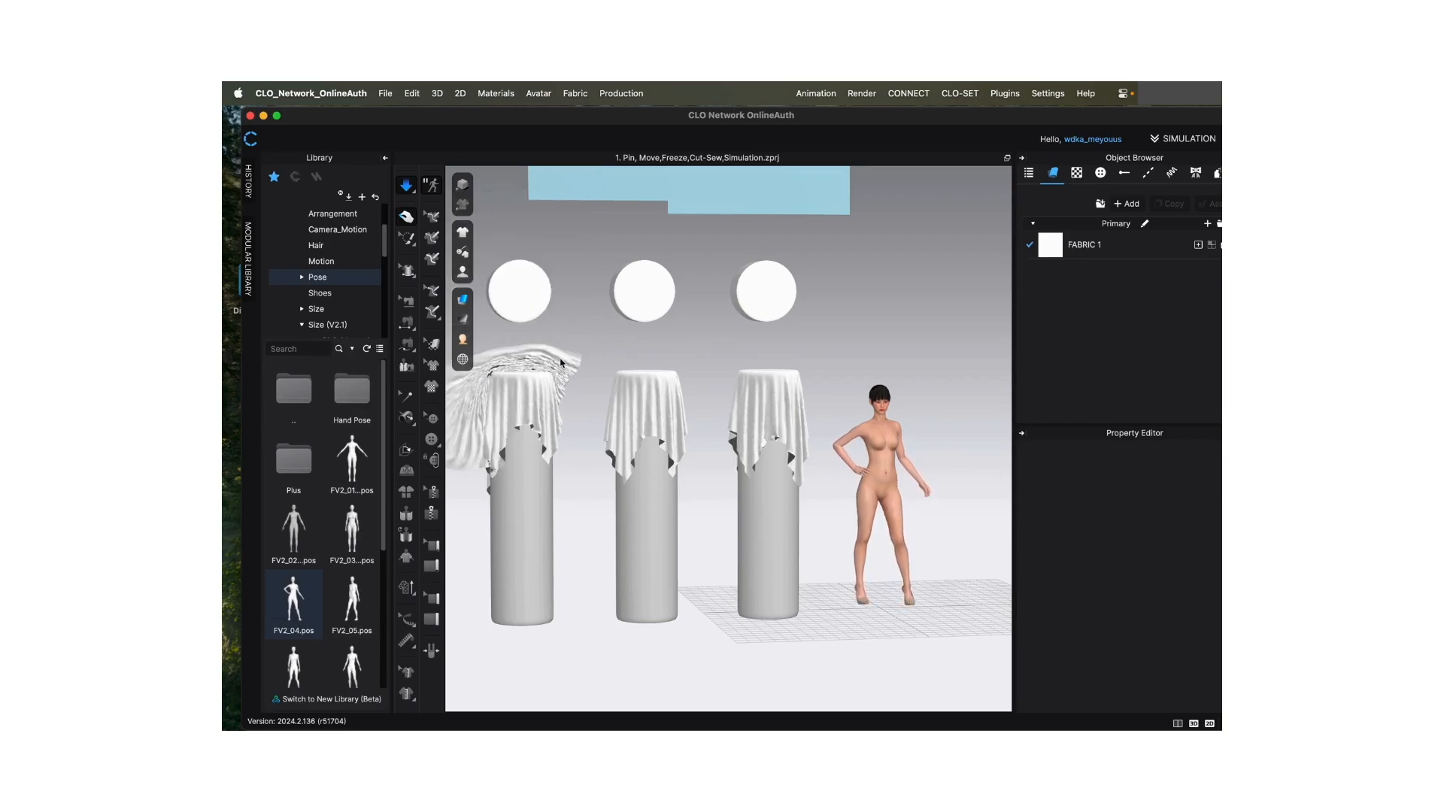
- Stop the simulation, then undo the changed draping of the unfrozen cloth and the avatar's pose change
key("space")
key("space")
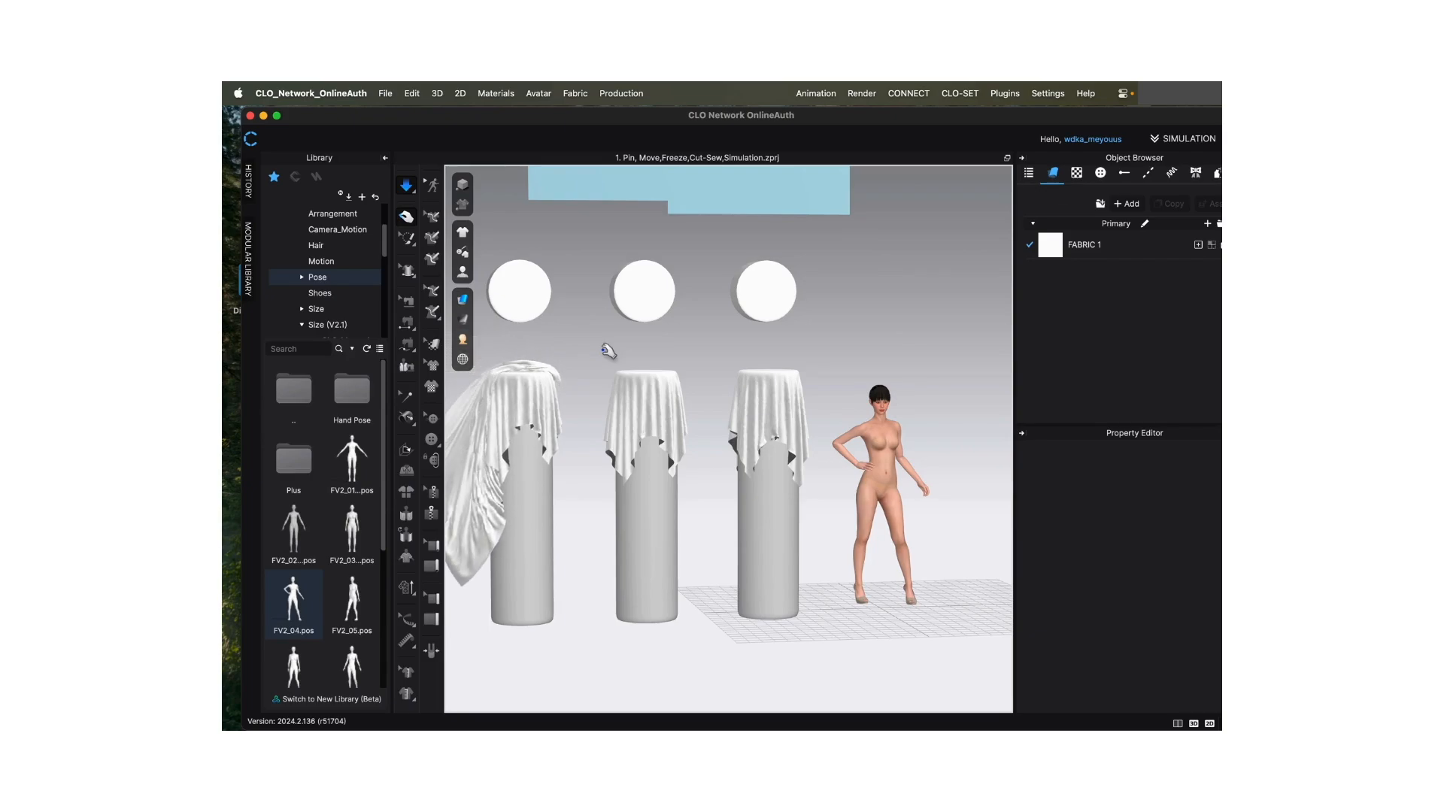
key("space")
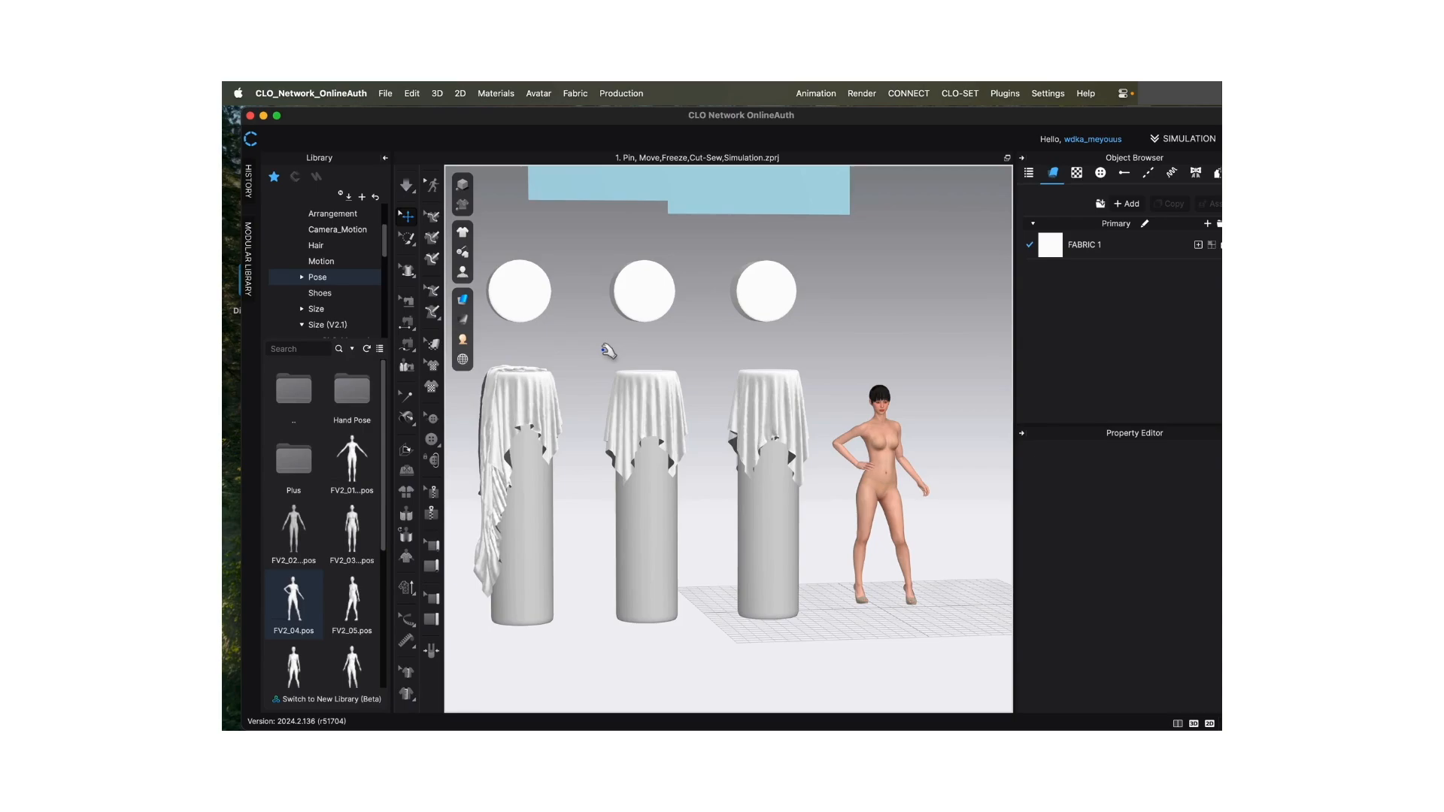
key("super+z")
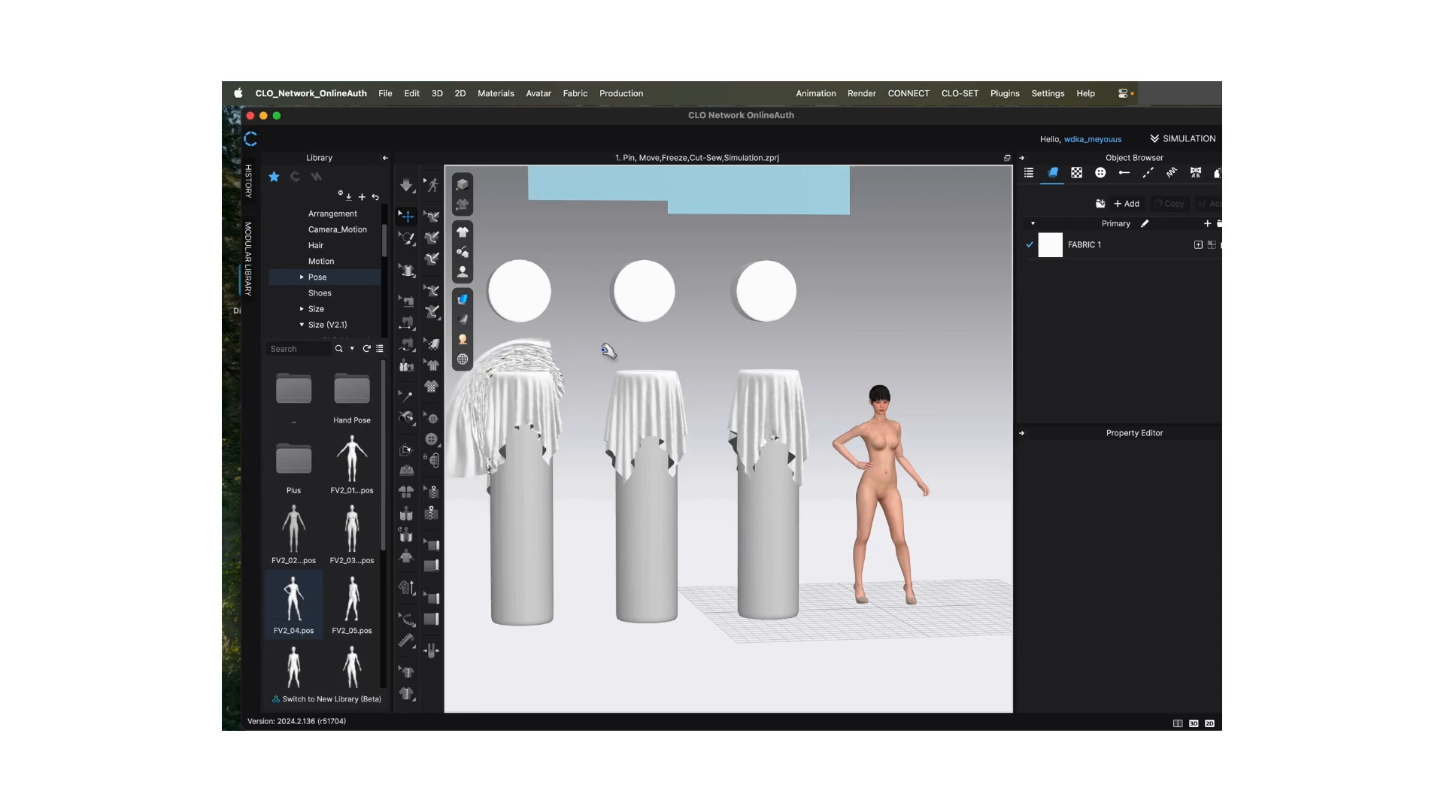
key("super+z")
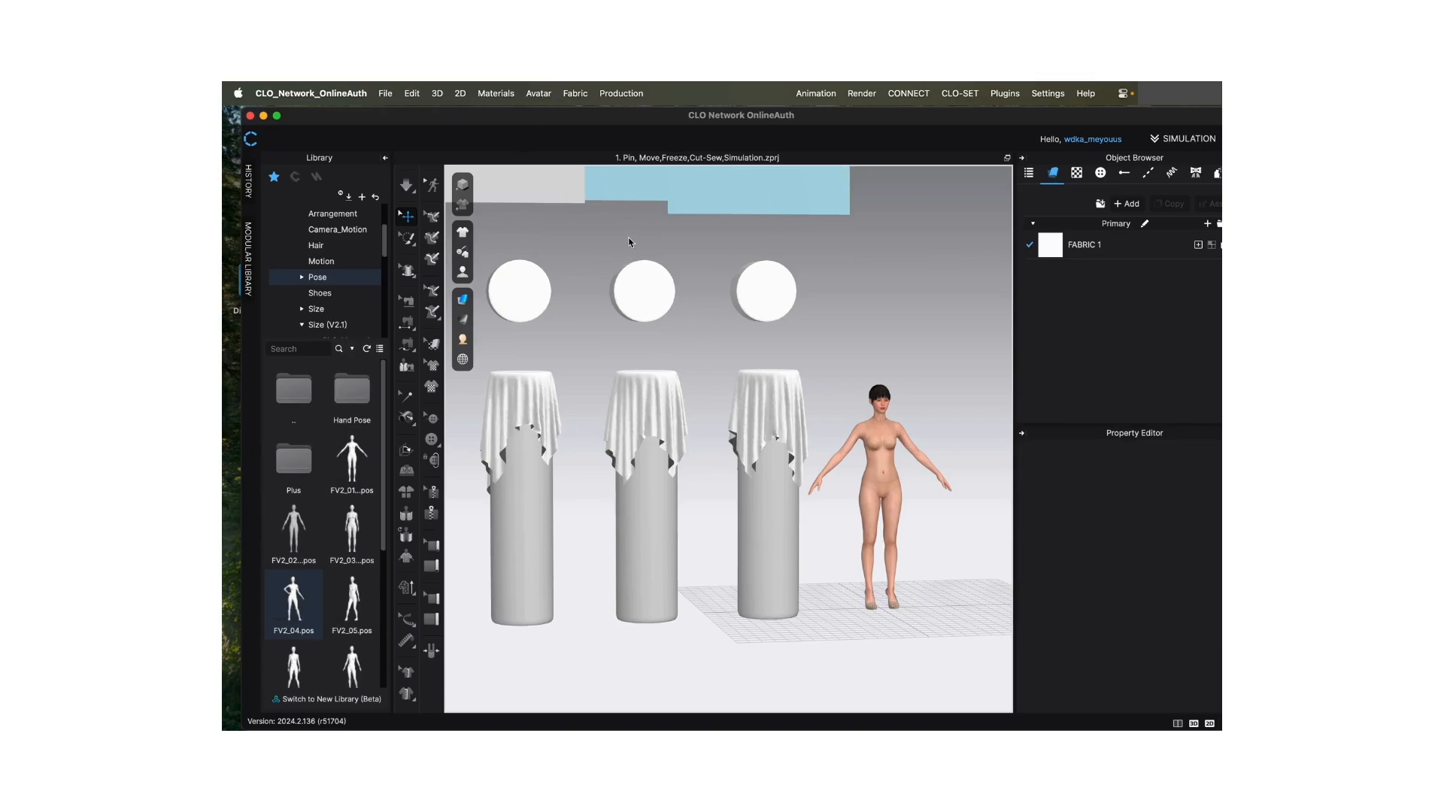
- Freeze the grey square pattern beside the blue squares above the spheres in the 3D window
scroll(631, 241, "down", 5)
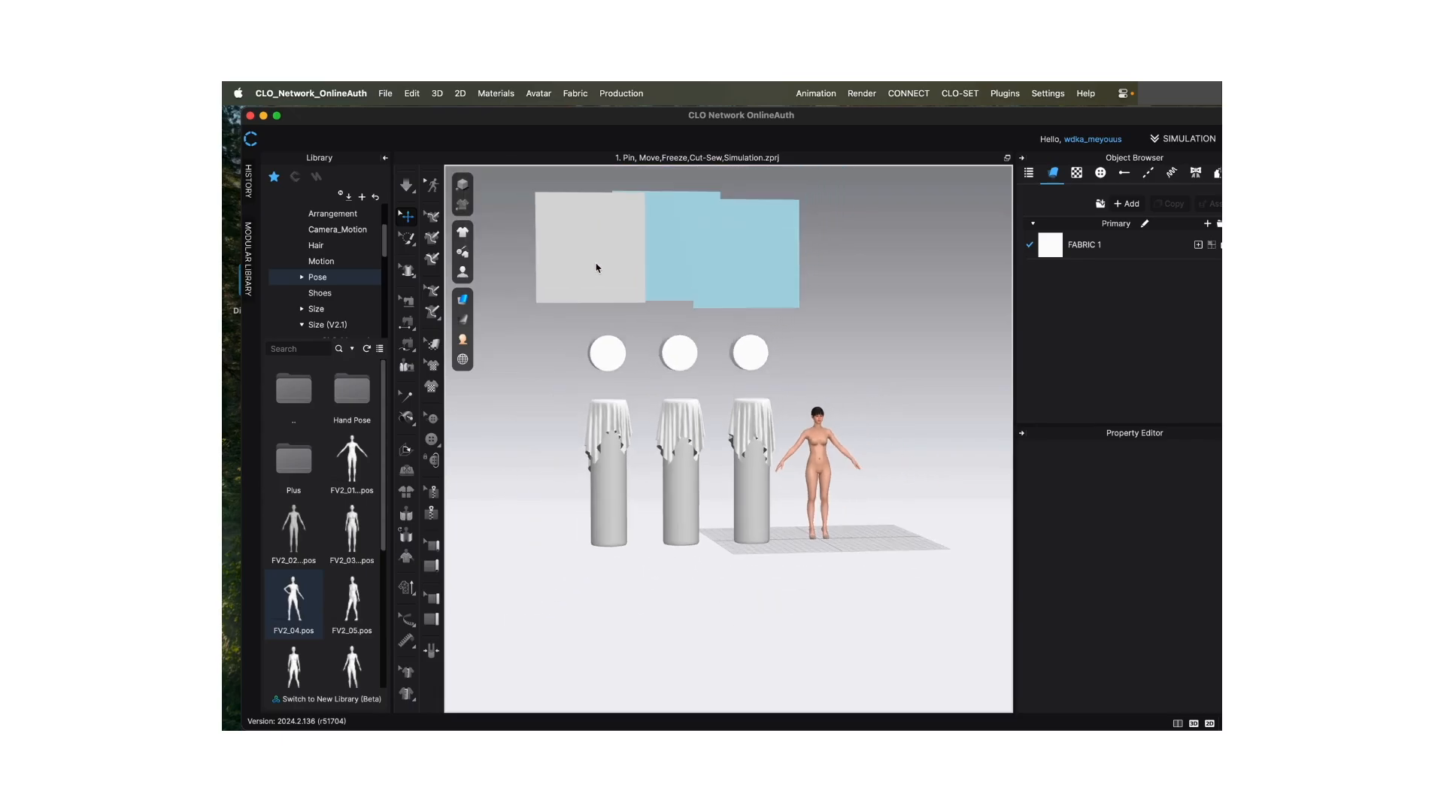
left_click(601, 265)
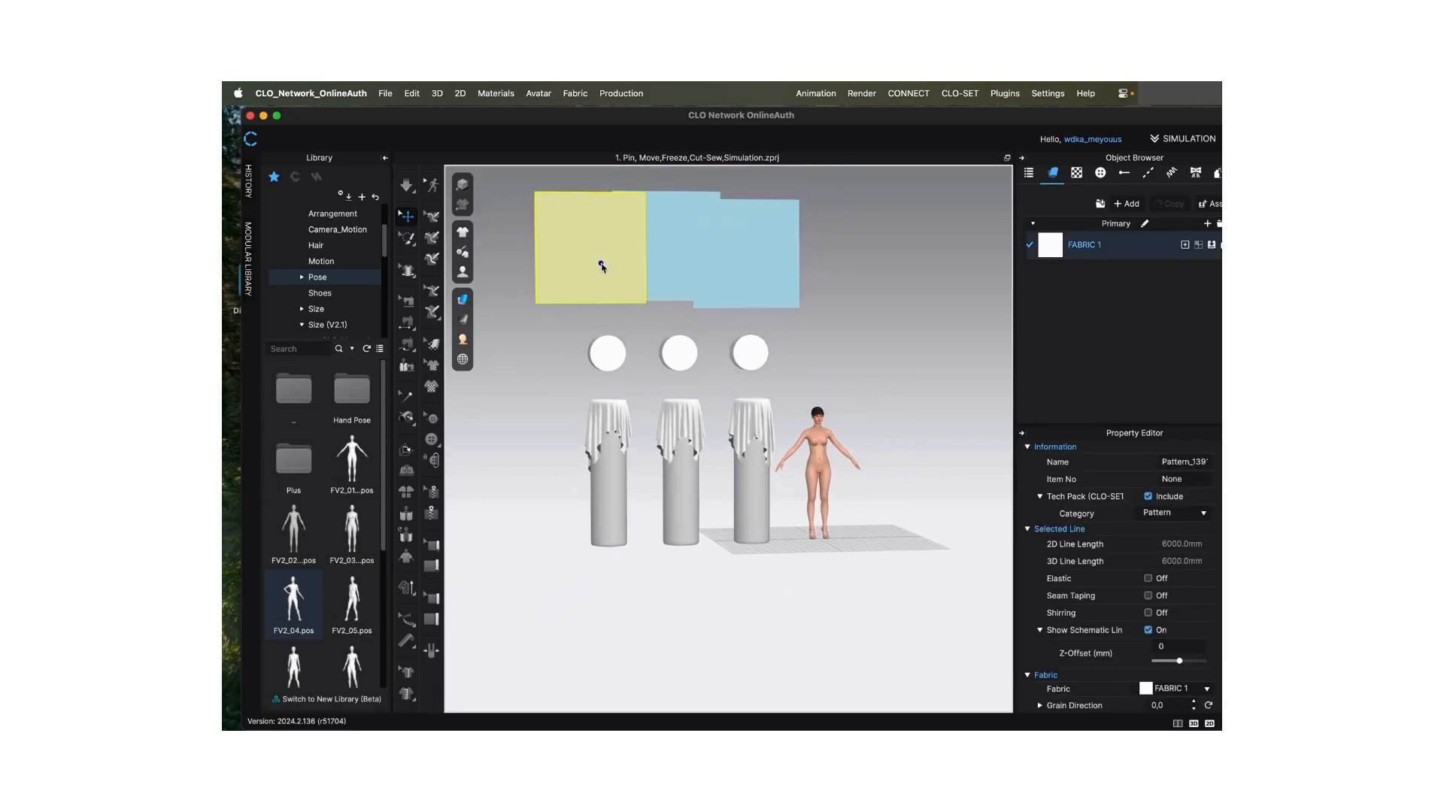
right_click(601, 265)
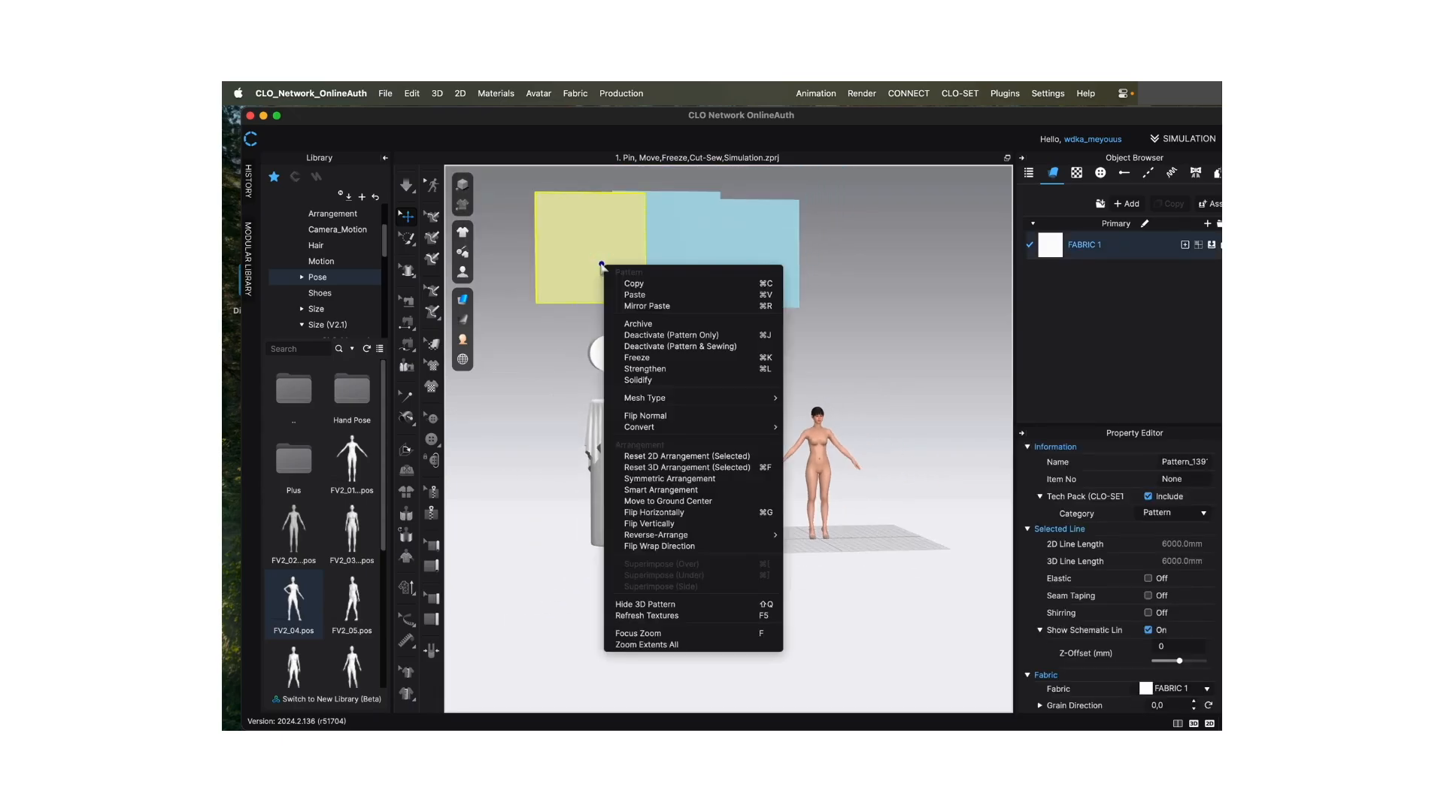
left_click(665, 358)
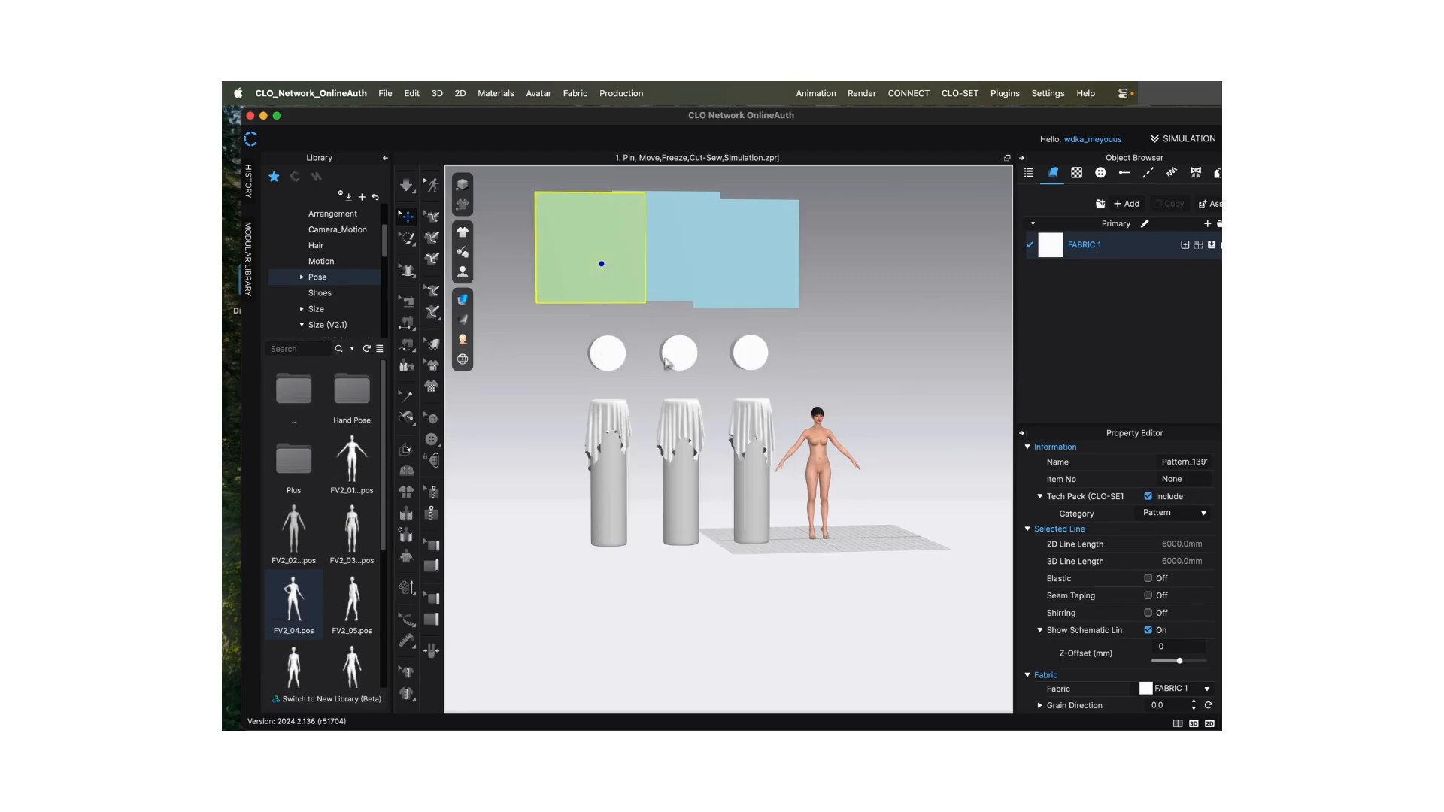
- Run and stop the simulation with the avatar taking the FV2_04 pose, and deselect the frozen square
left_click(413, 191)
left_click(415, 192)
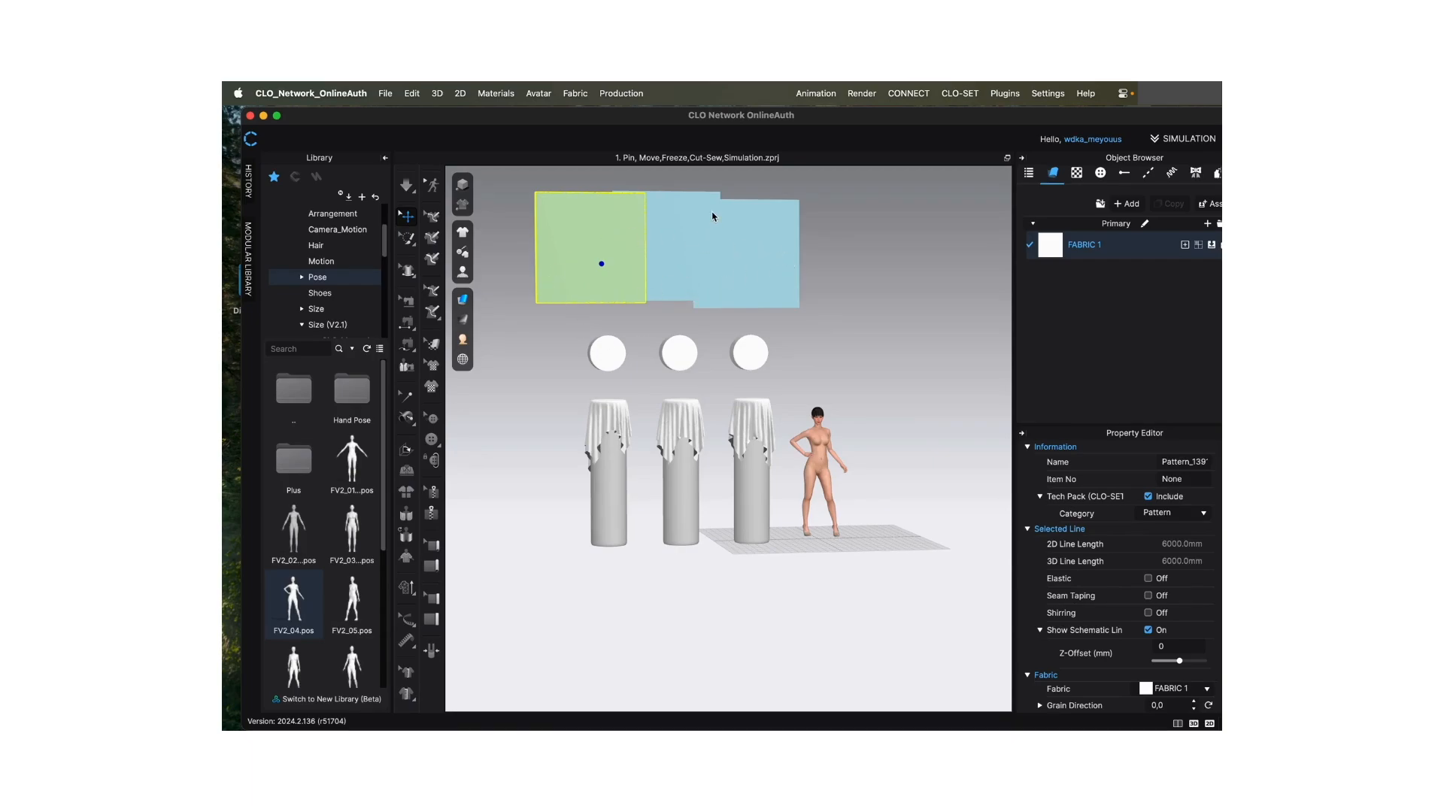
left_click(841, 277)
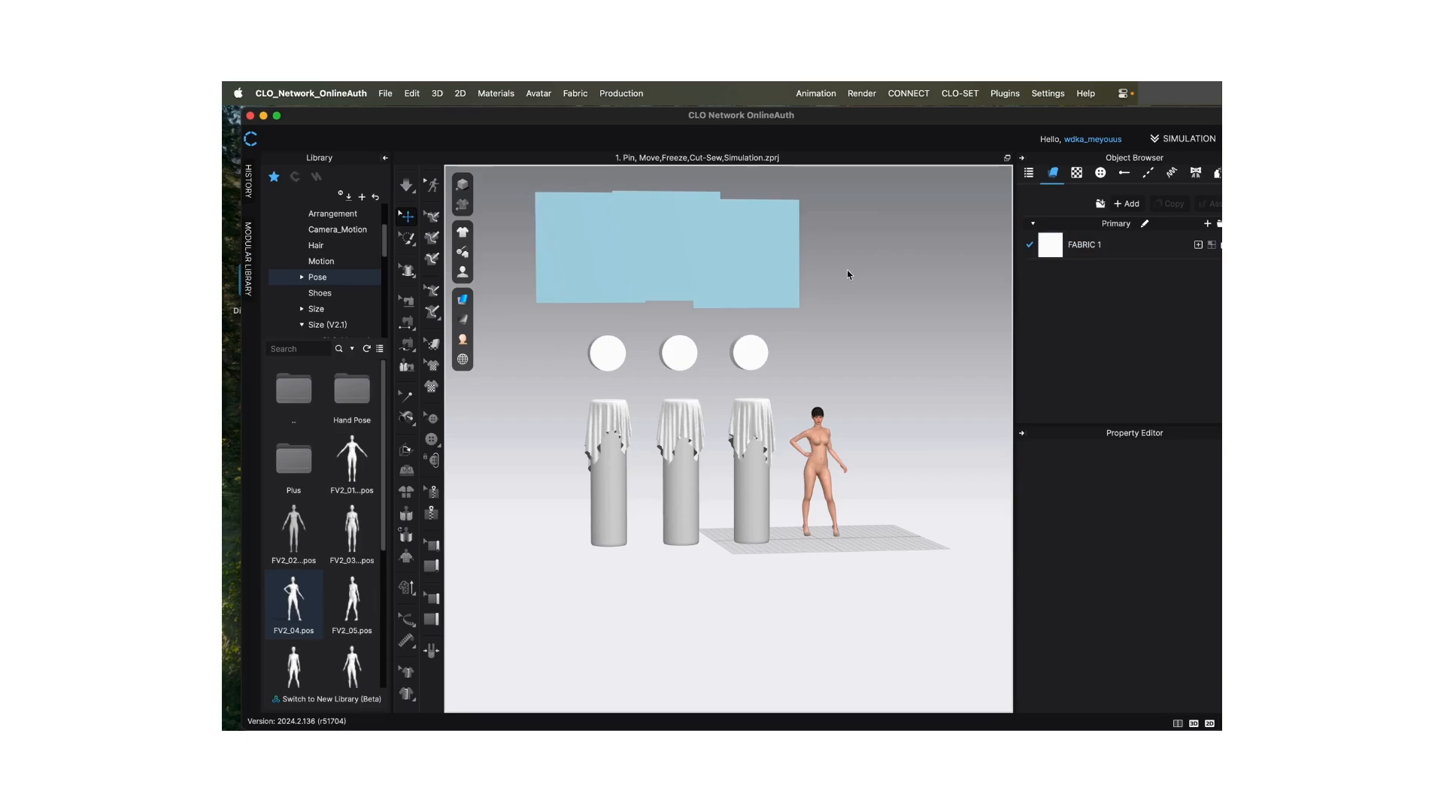
- Hide the Freeze color of the frozen patterns in the 3D window
right_click(876, 315)
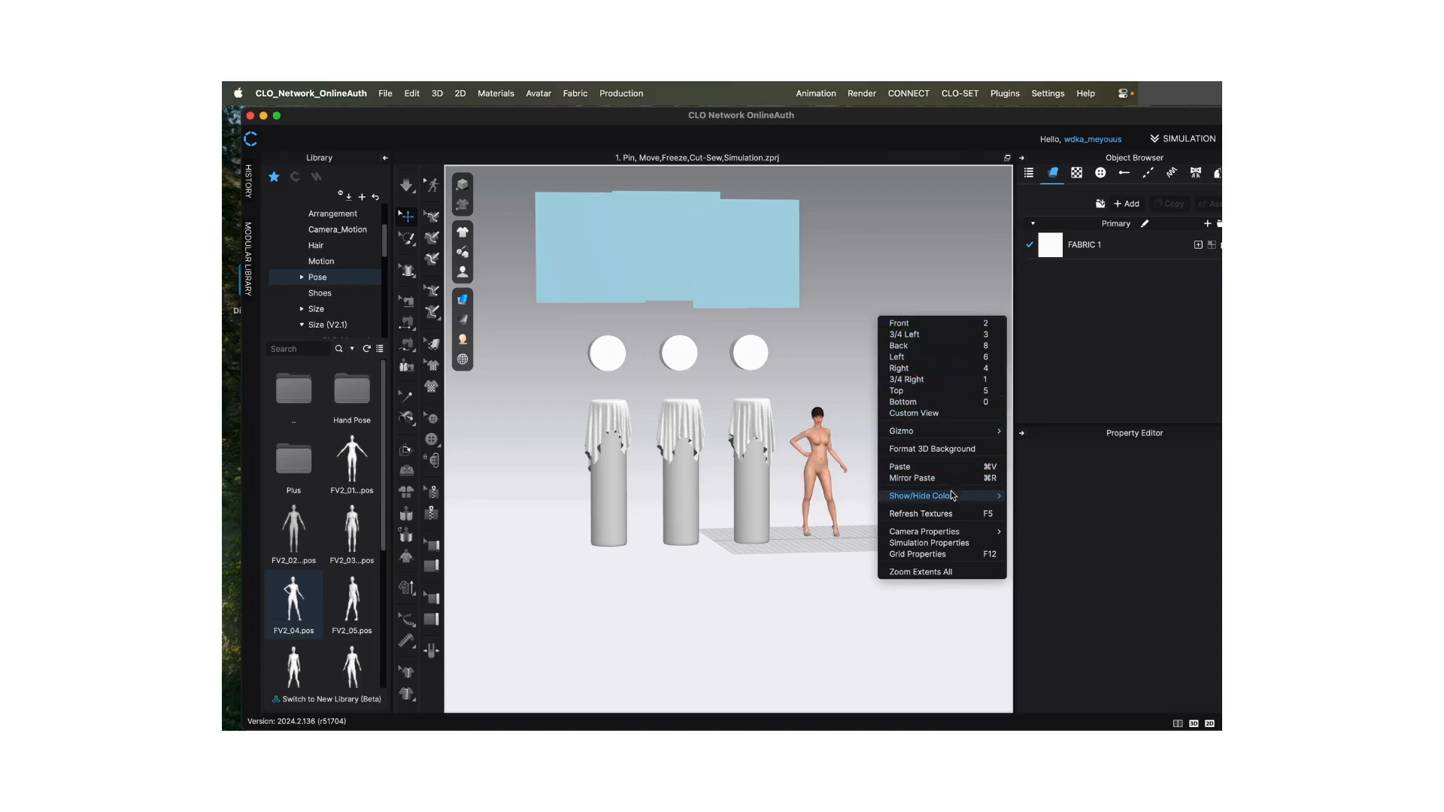
mouse_move(952, 498)
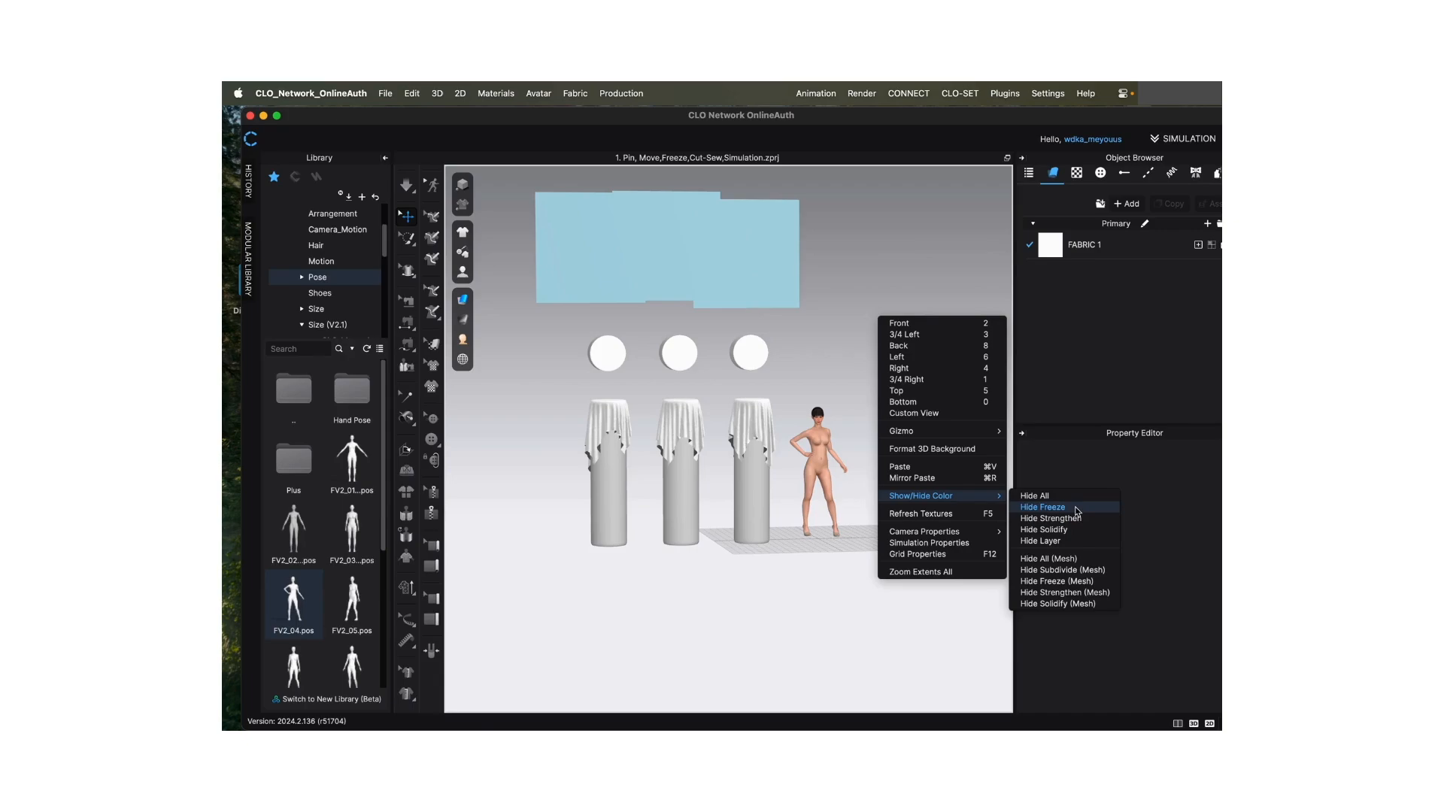
left_click(1076, 509)
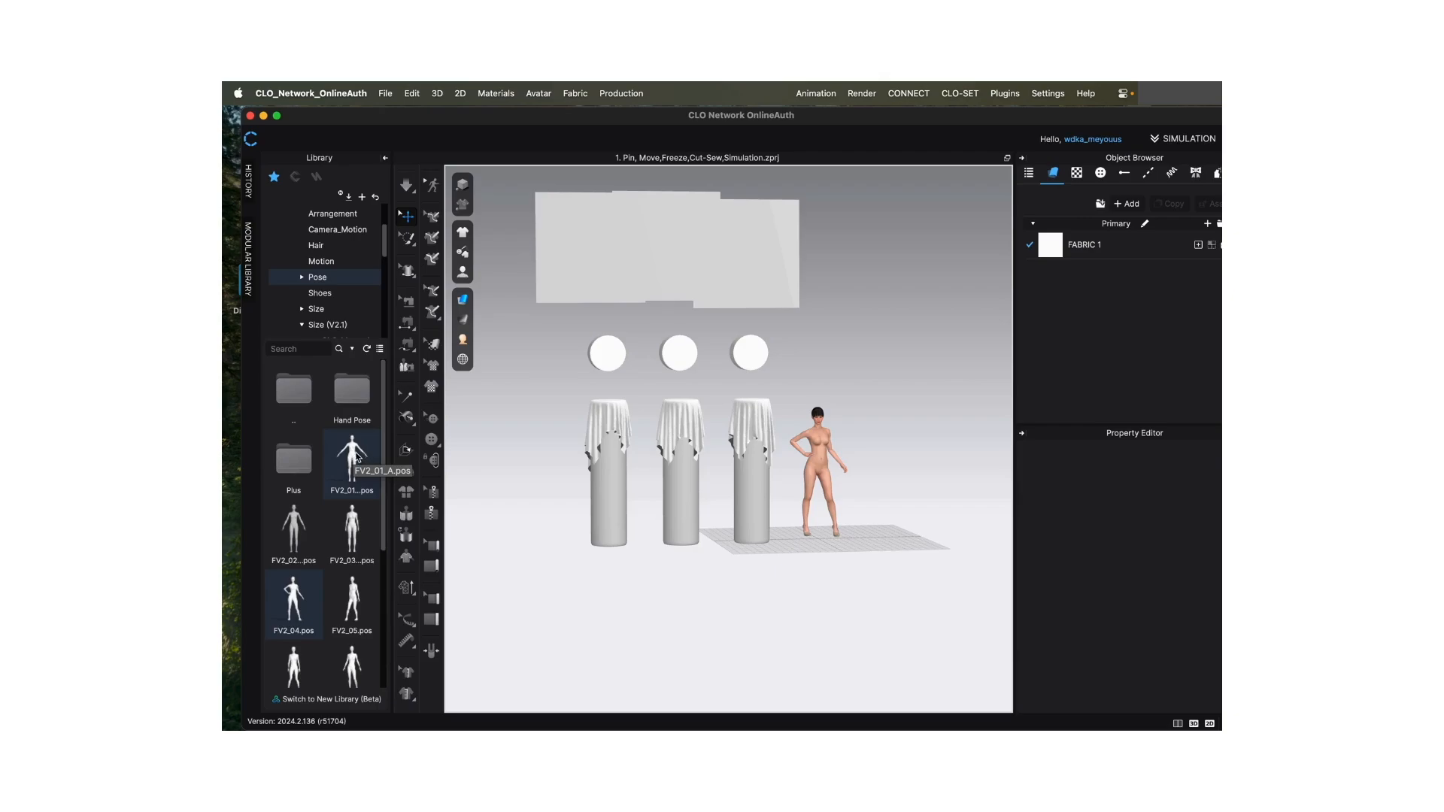
- Apply the FV2_01_A.pos pose to the avatar with Pose Only and Full Body, and stop the simulation
double_click(358, 457)
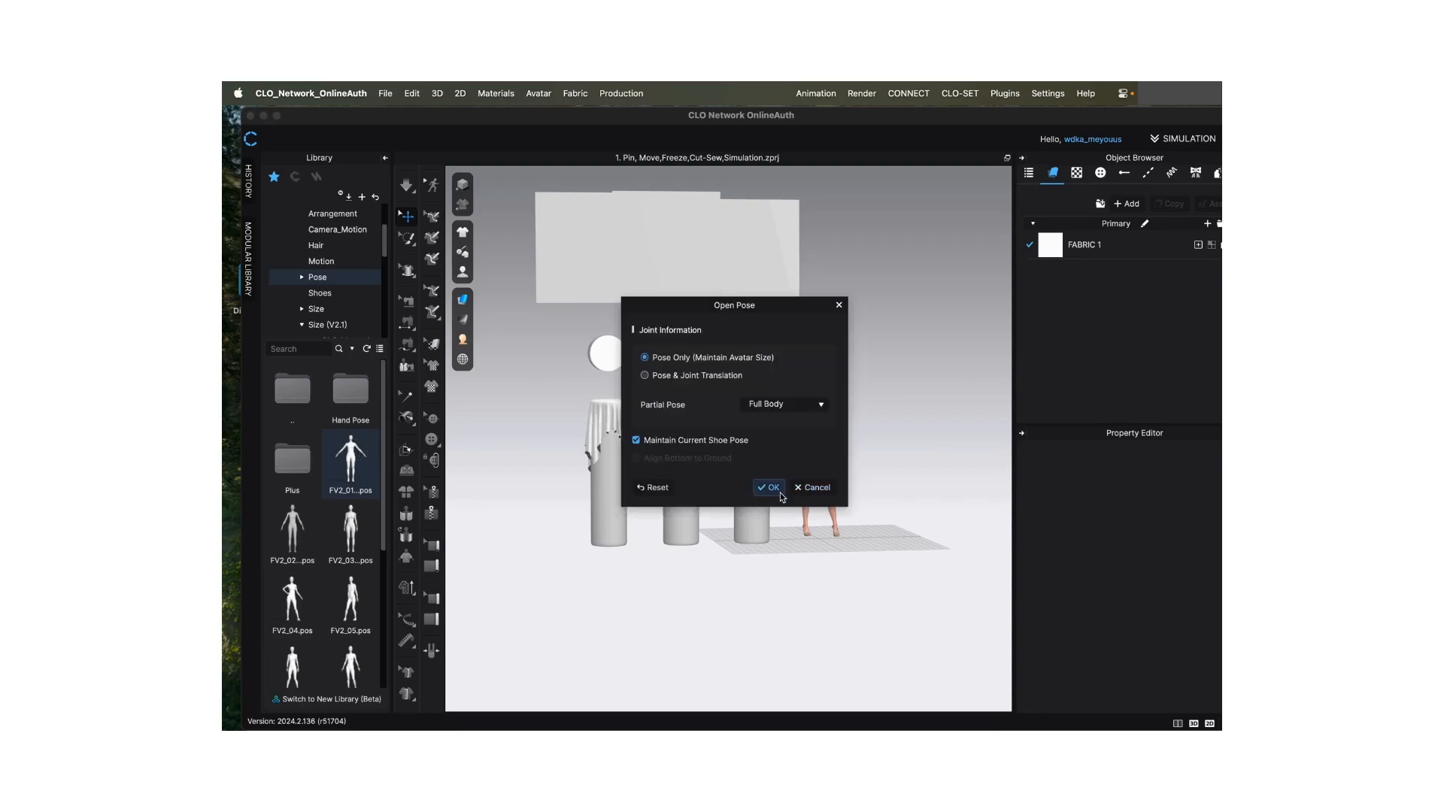
left_click(772, 487)
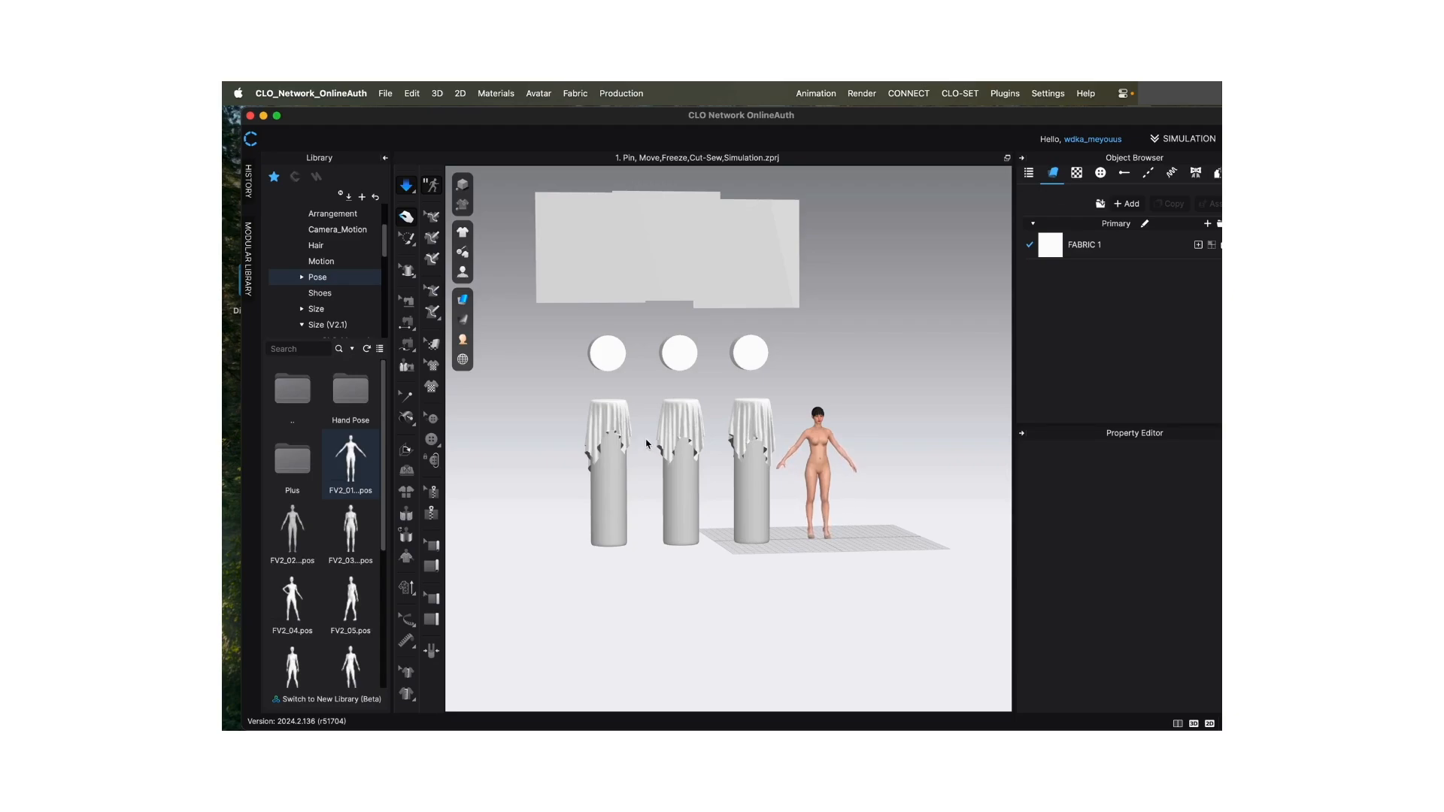
key("space")
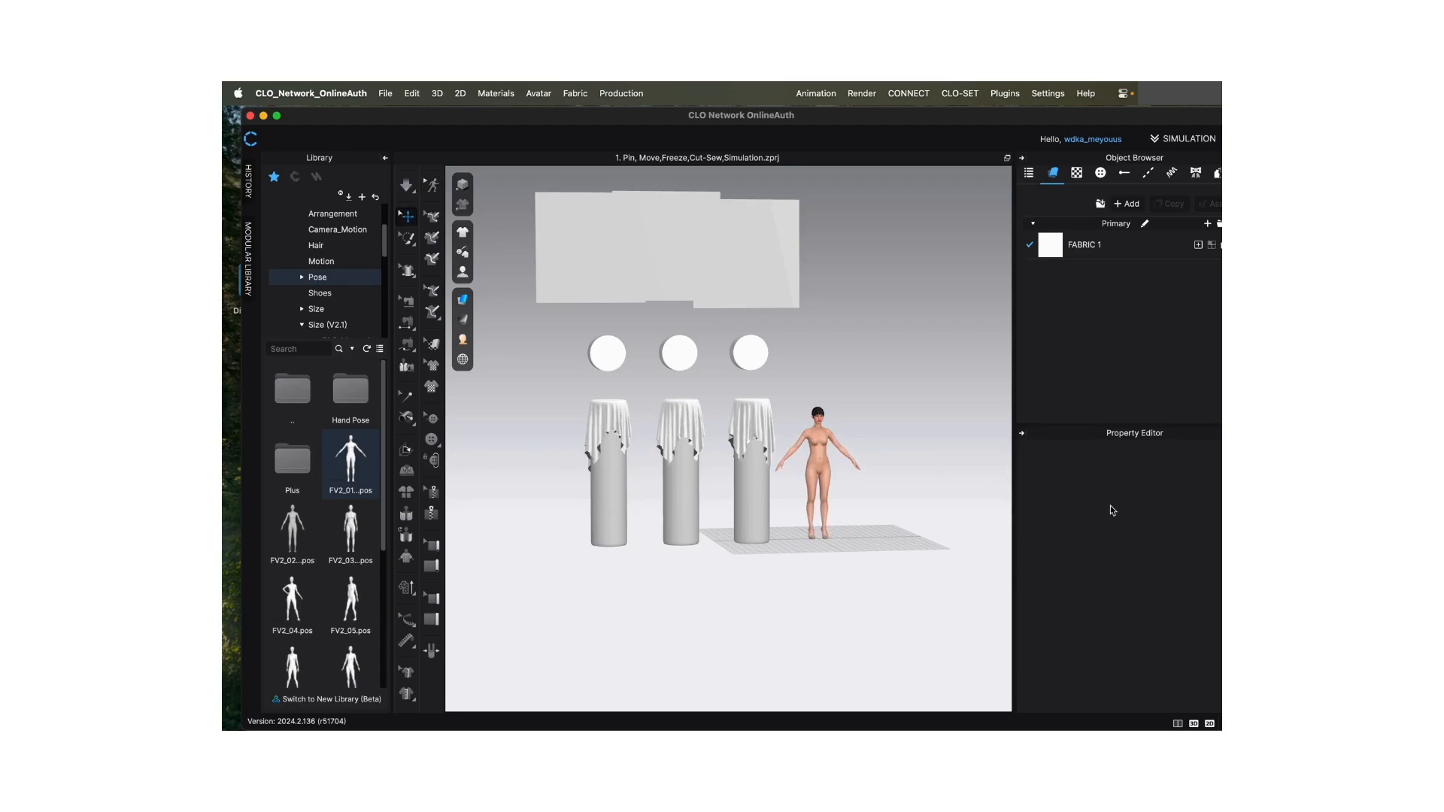
- Bring up the Size (V2.1) folders in the Library, try the list view for files and return to icon view
left_click(385, 246)
left_click_drag(385, 246, 385, 276)
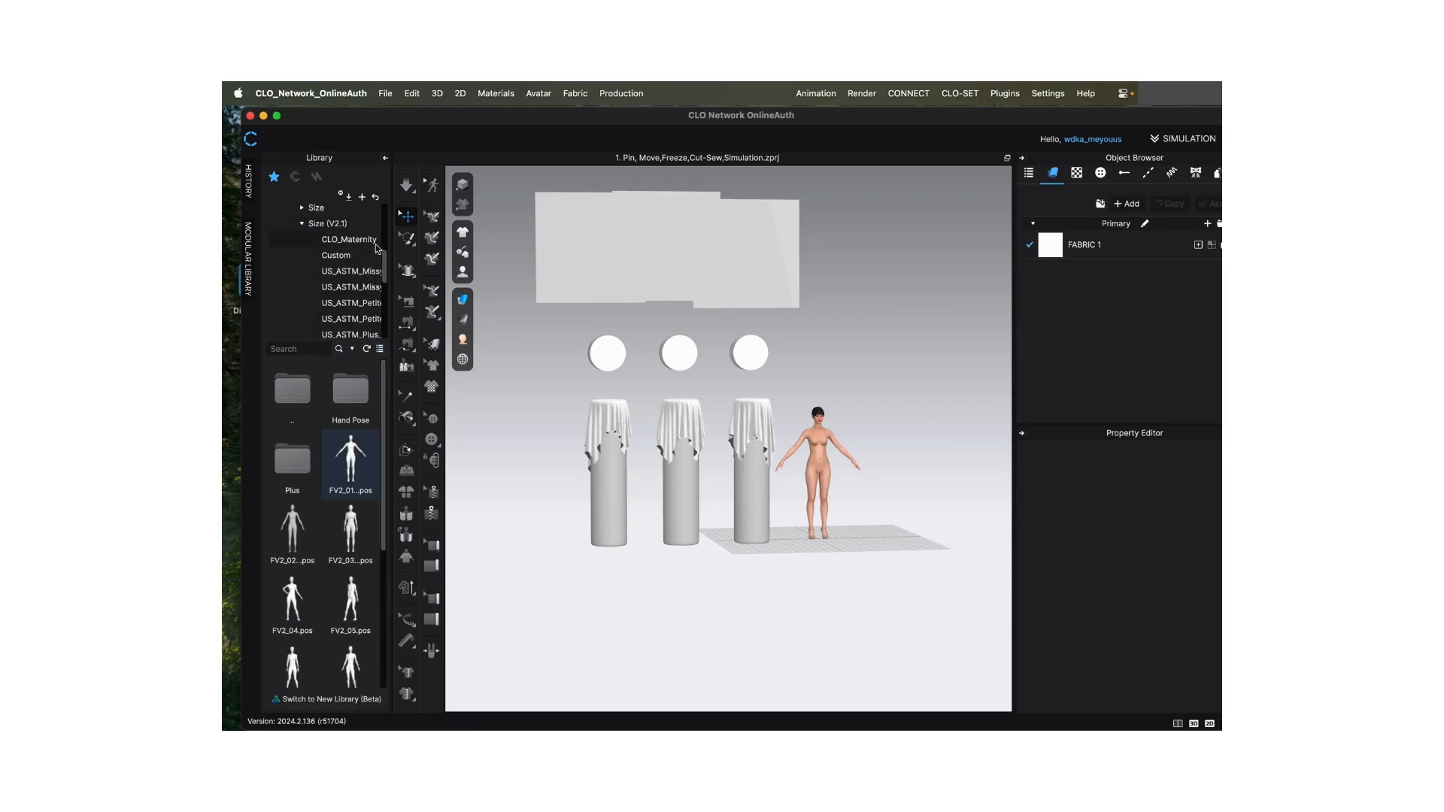
left_click(380, 350)
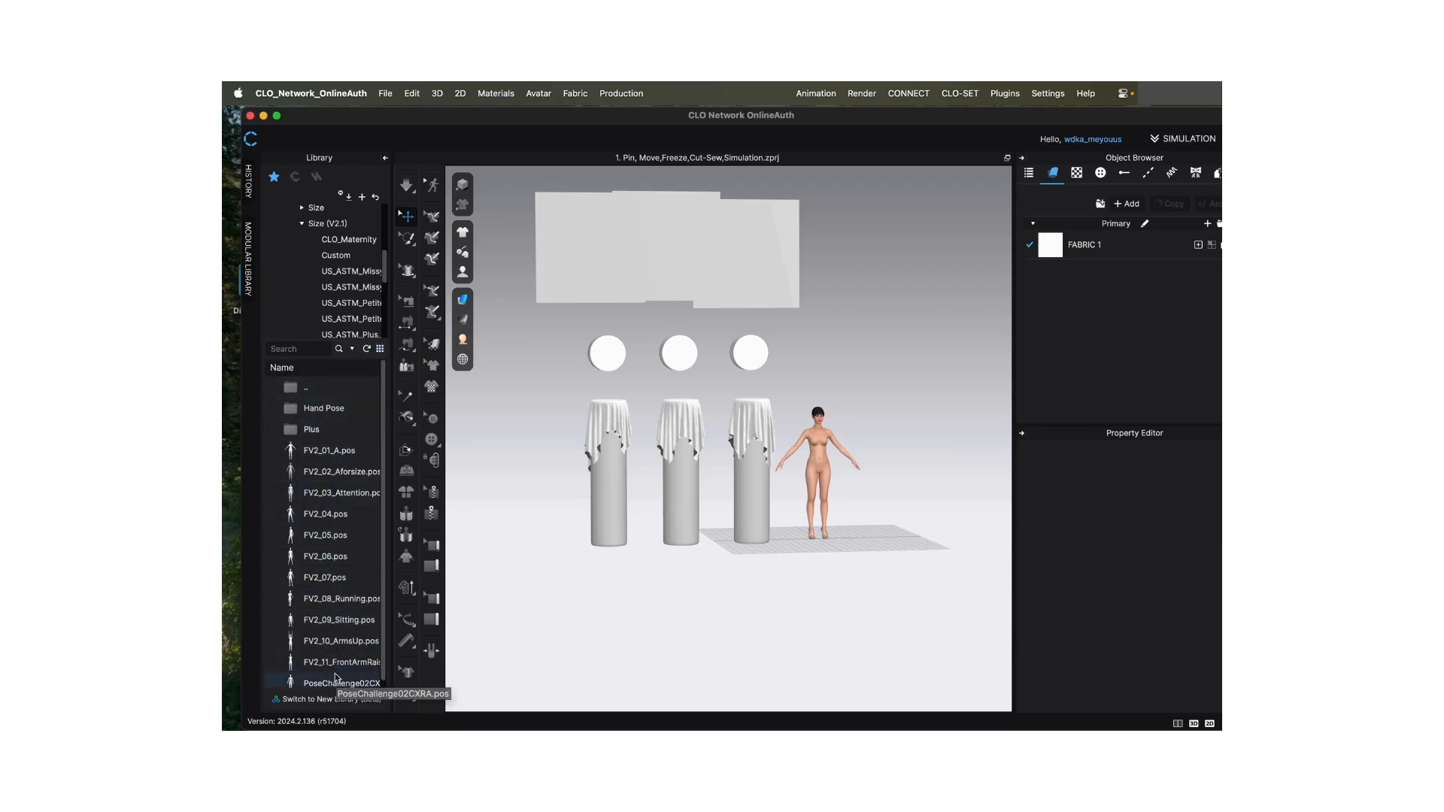
double_click(382, 351)
left_click(380, 349)
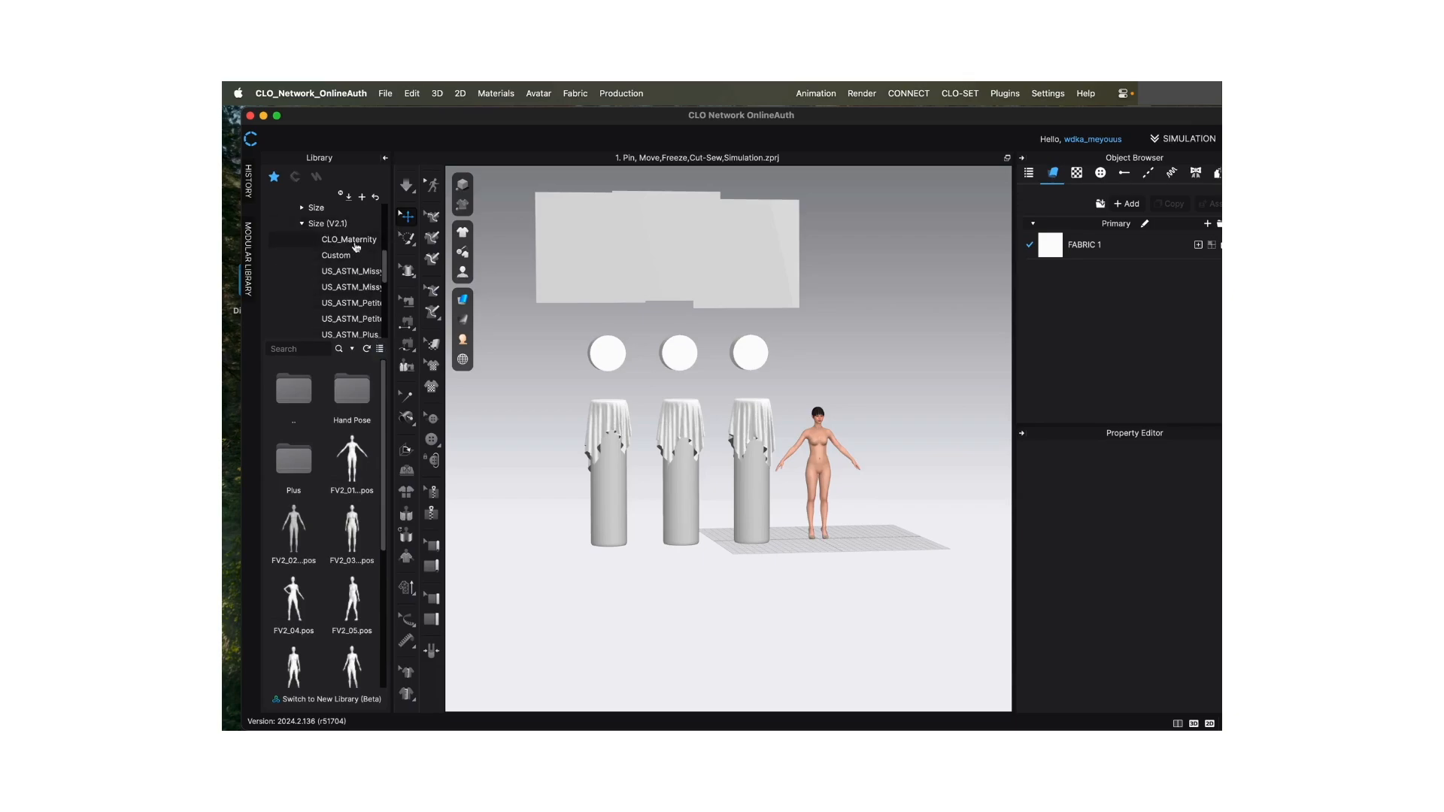
- Resize the avatar with a US_ASTM_Petite .avs file from the Size (V2.1) folder and inspect the new body size
left_click(353, 303)
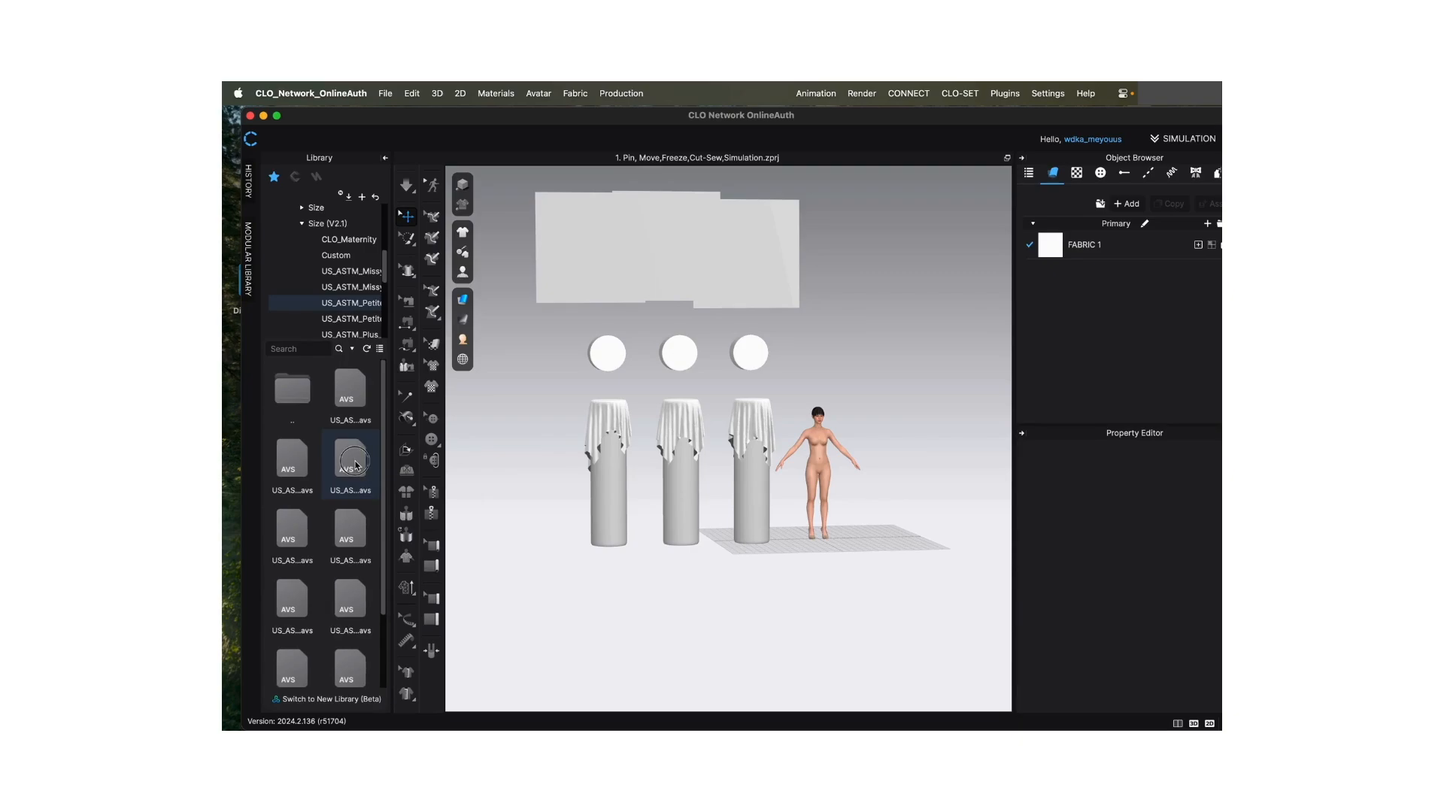
left_click_drag(356, 464, 809, 449)
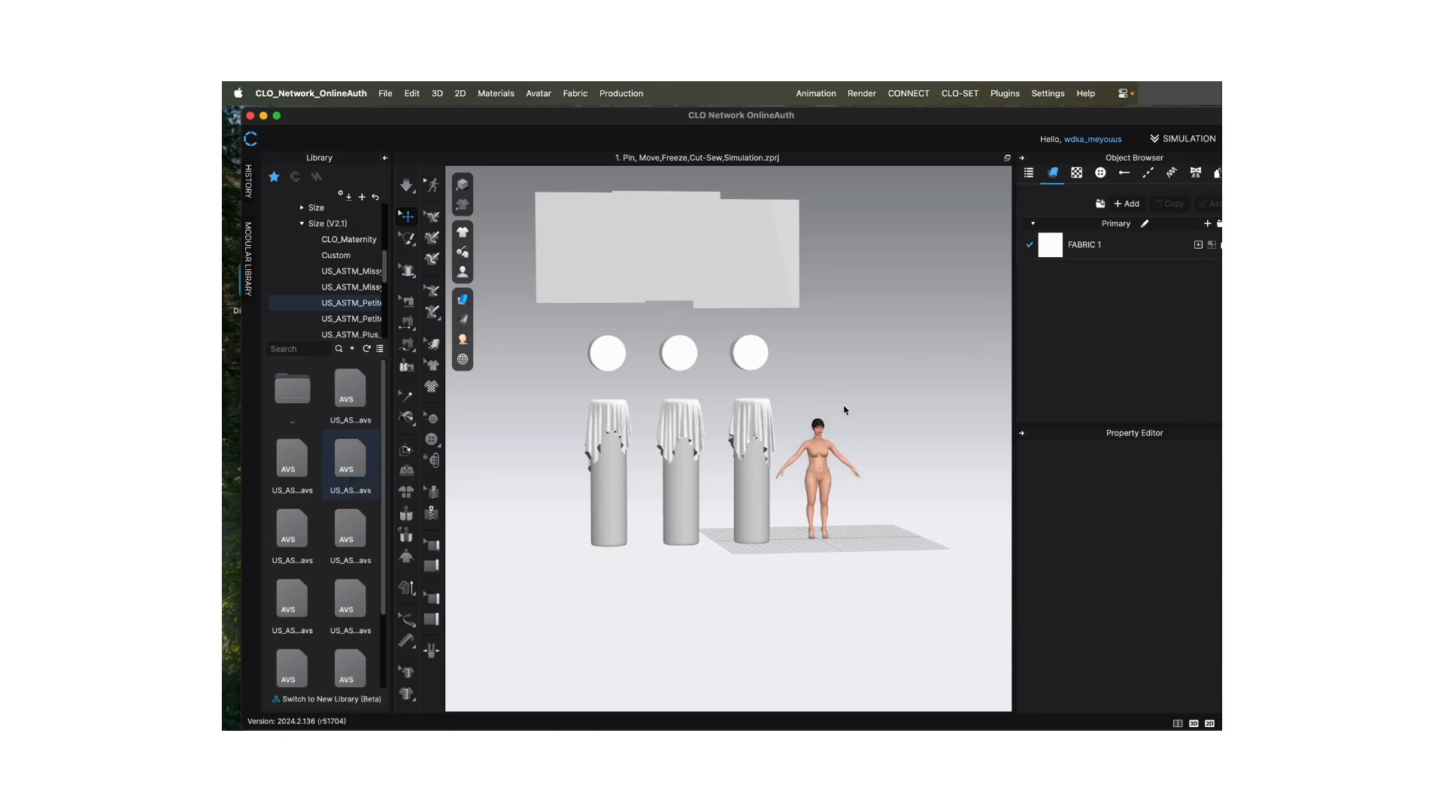
scroll(842, 419, "down", 2)
scroll(843, 419, "up", 5)
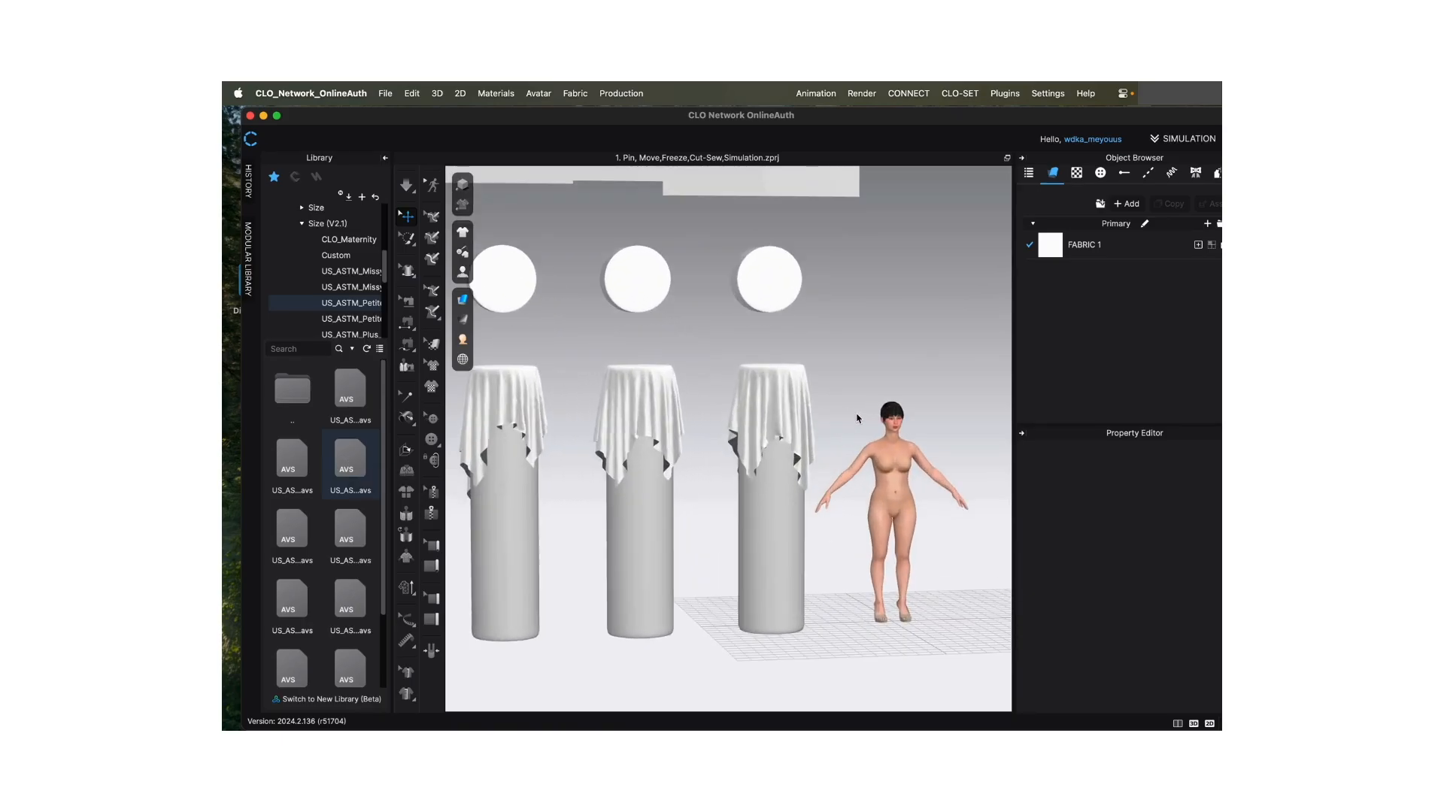
right_click_drag(887, 348, 822, 355)
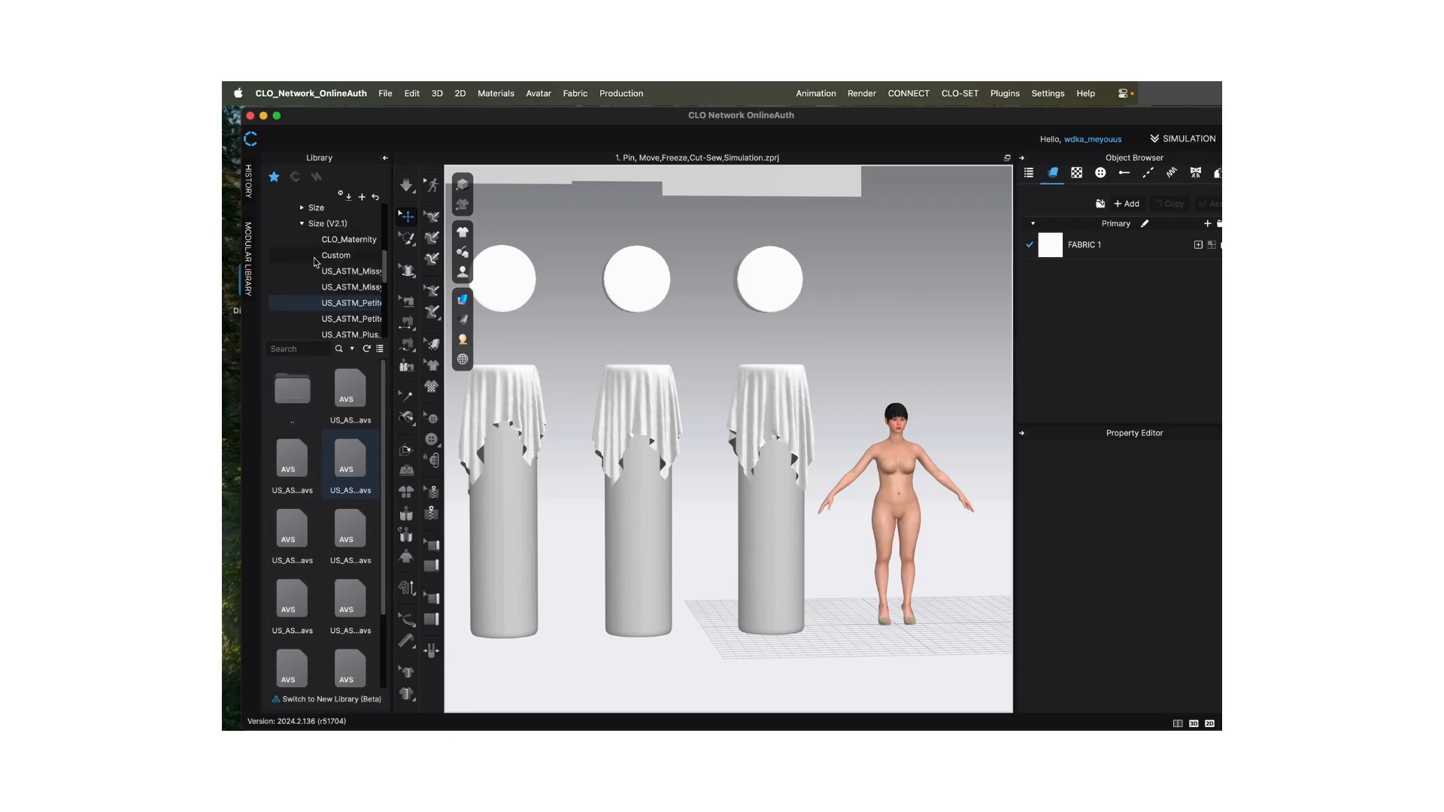
left_click_drag(385, 273, 386, 283)
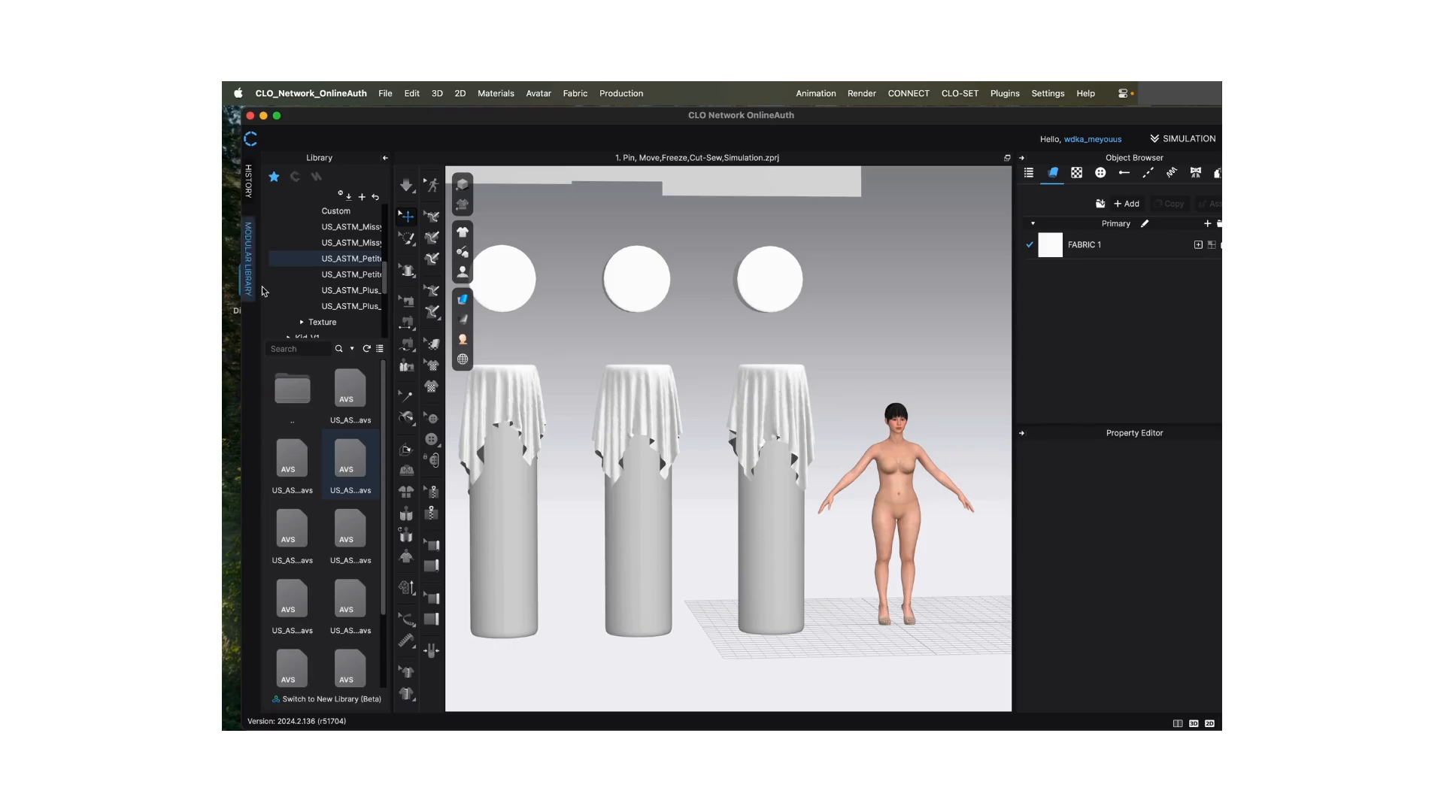
left_click(538, 95)
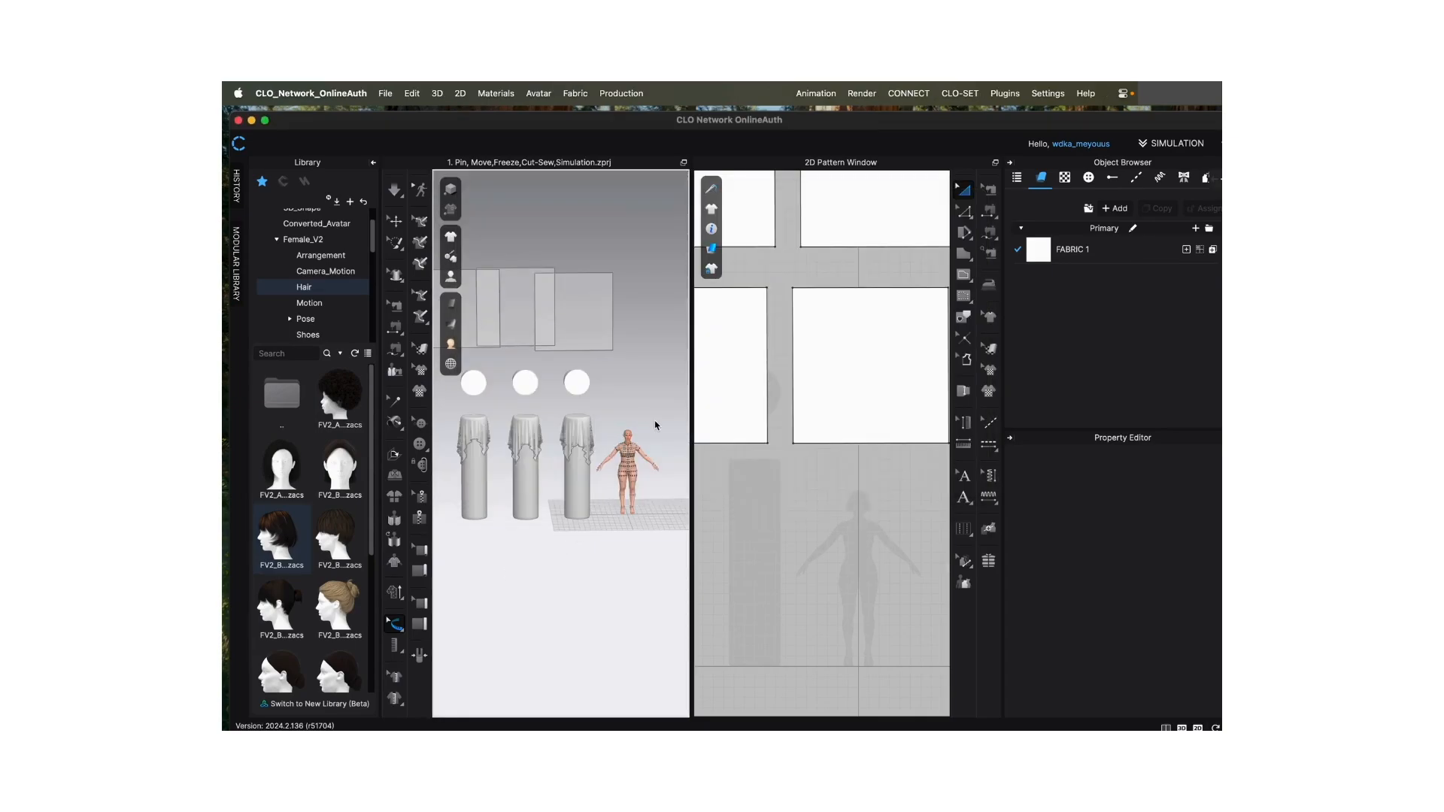
- Activate Select/Move and delete the FV2.1_Yuna avatar from the 3D window
left_click(395, 223)
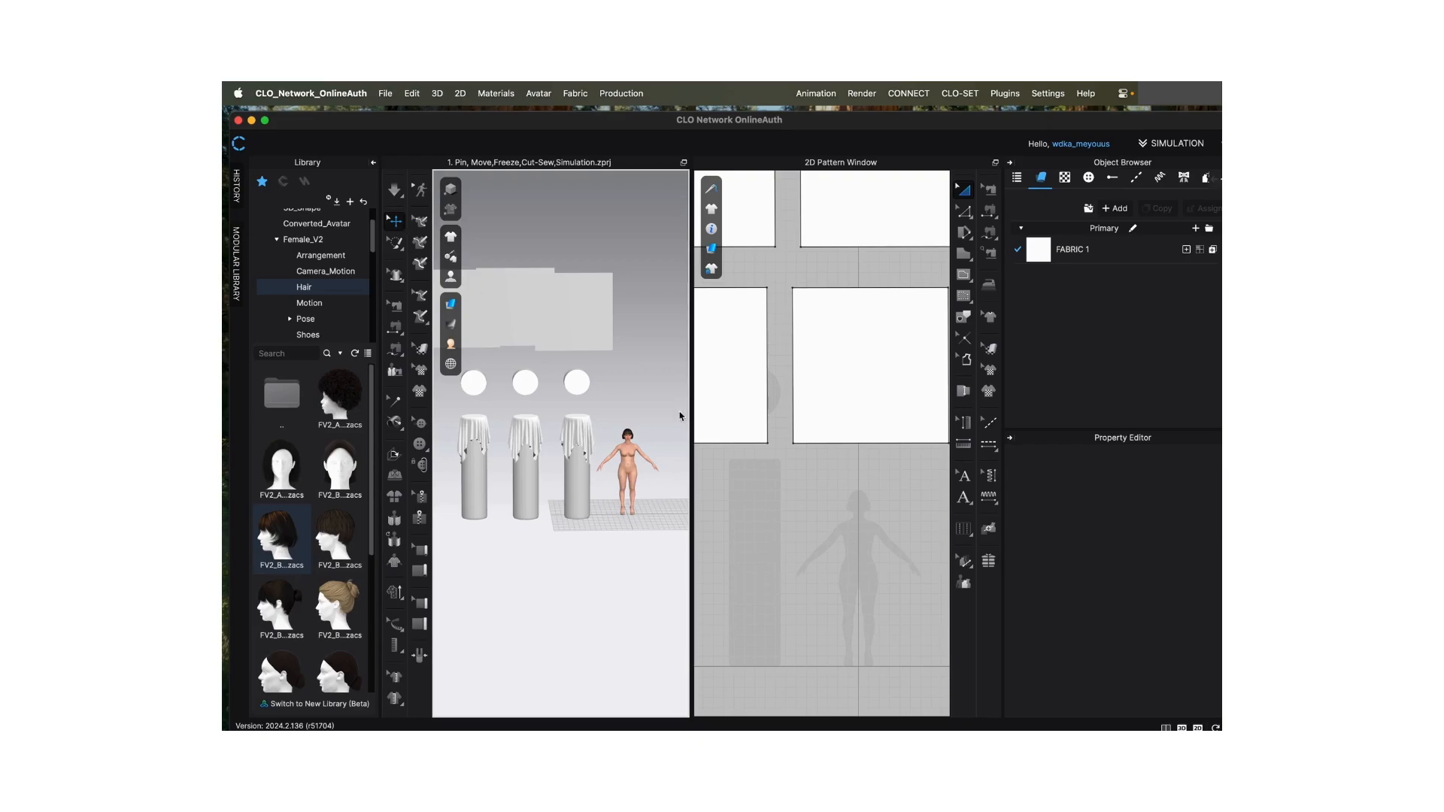
scroll(630, 457, "down", 2)
scroll(630, 457, "up", 4)
scroll(624, 434, "down", 2)
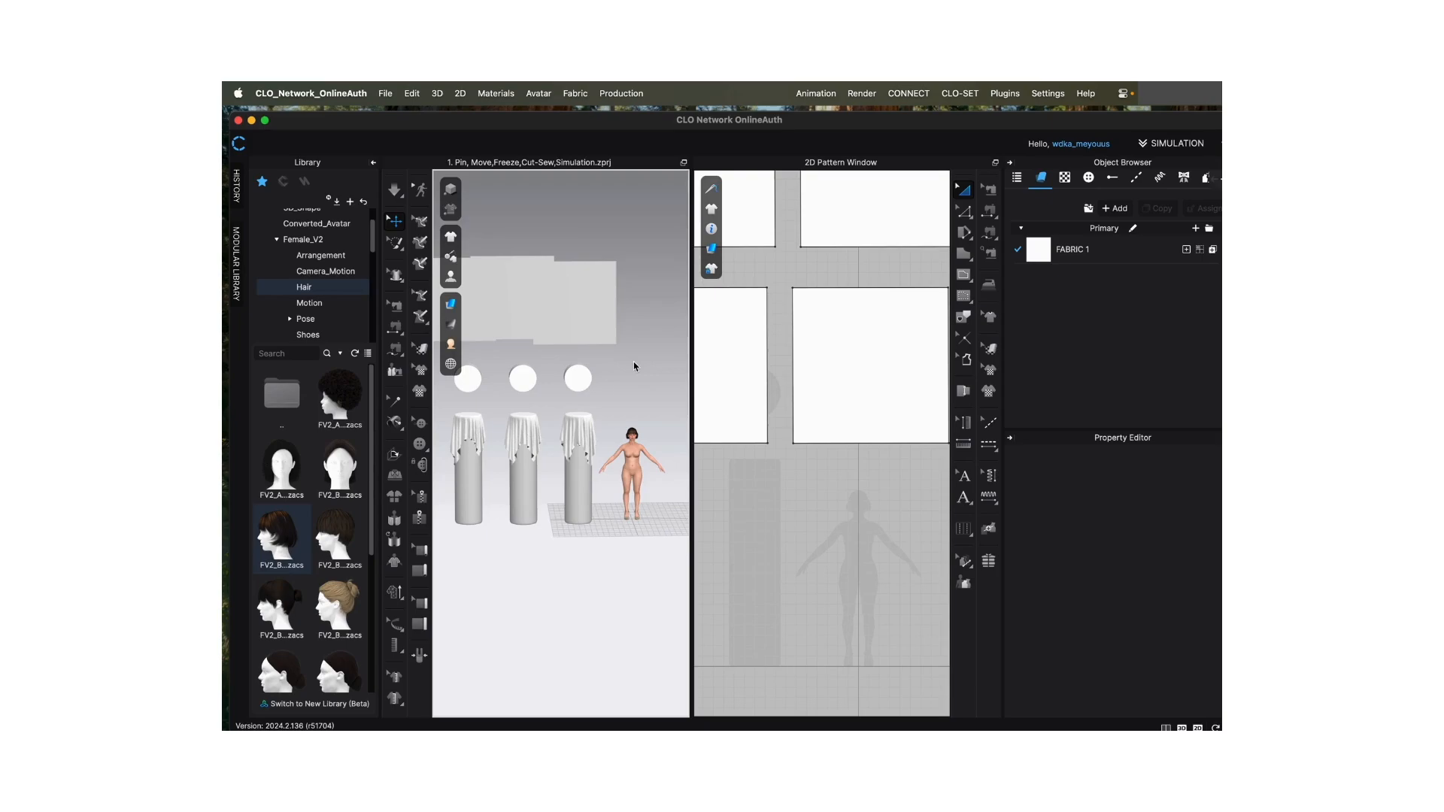
left_click(632, 467)
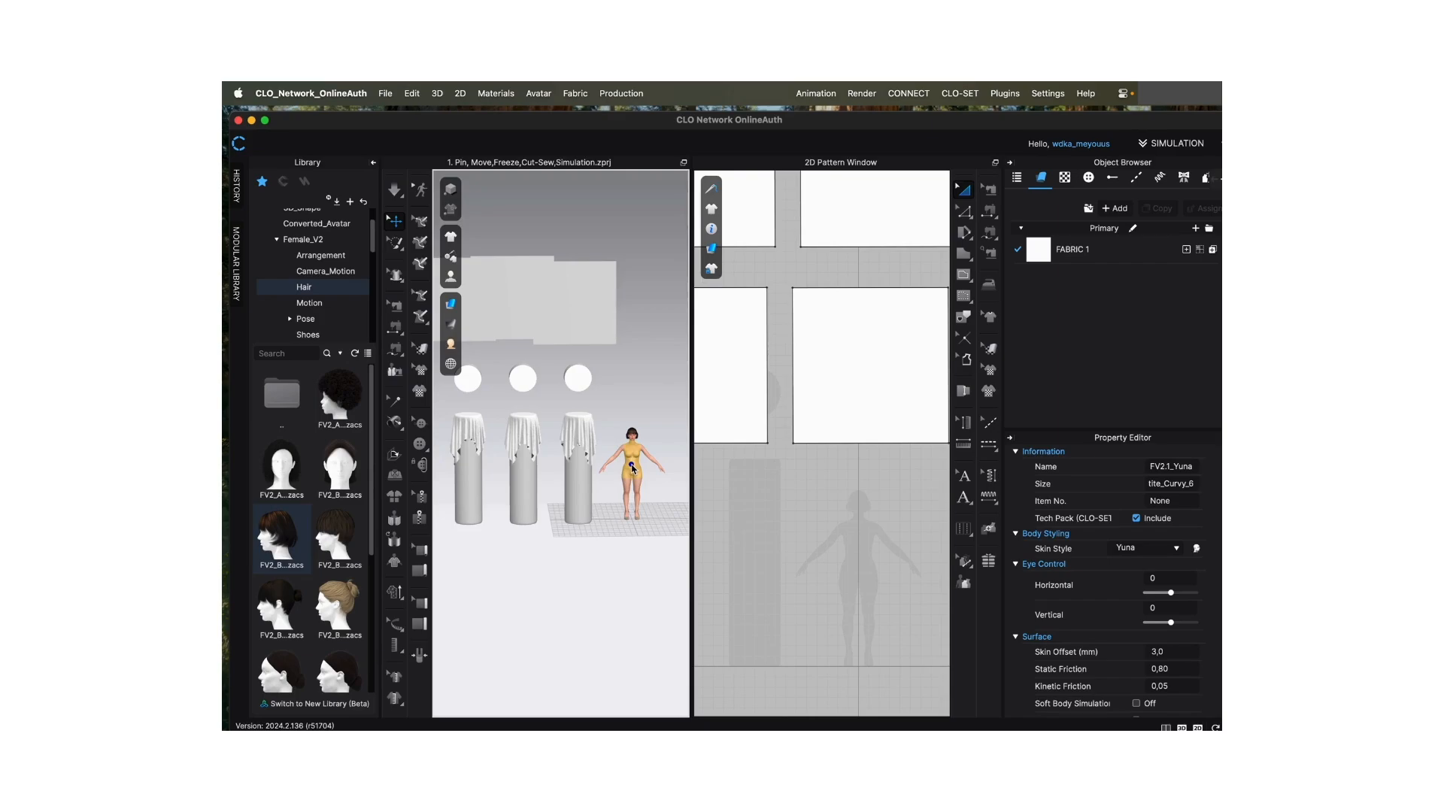
right_click(632, 466)
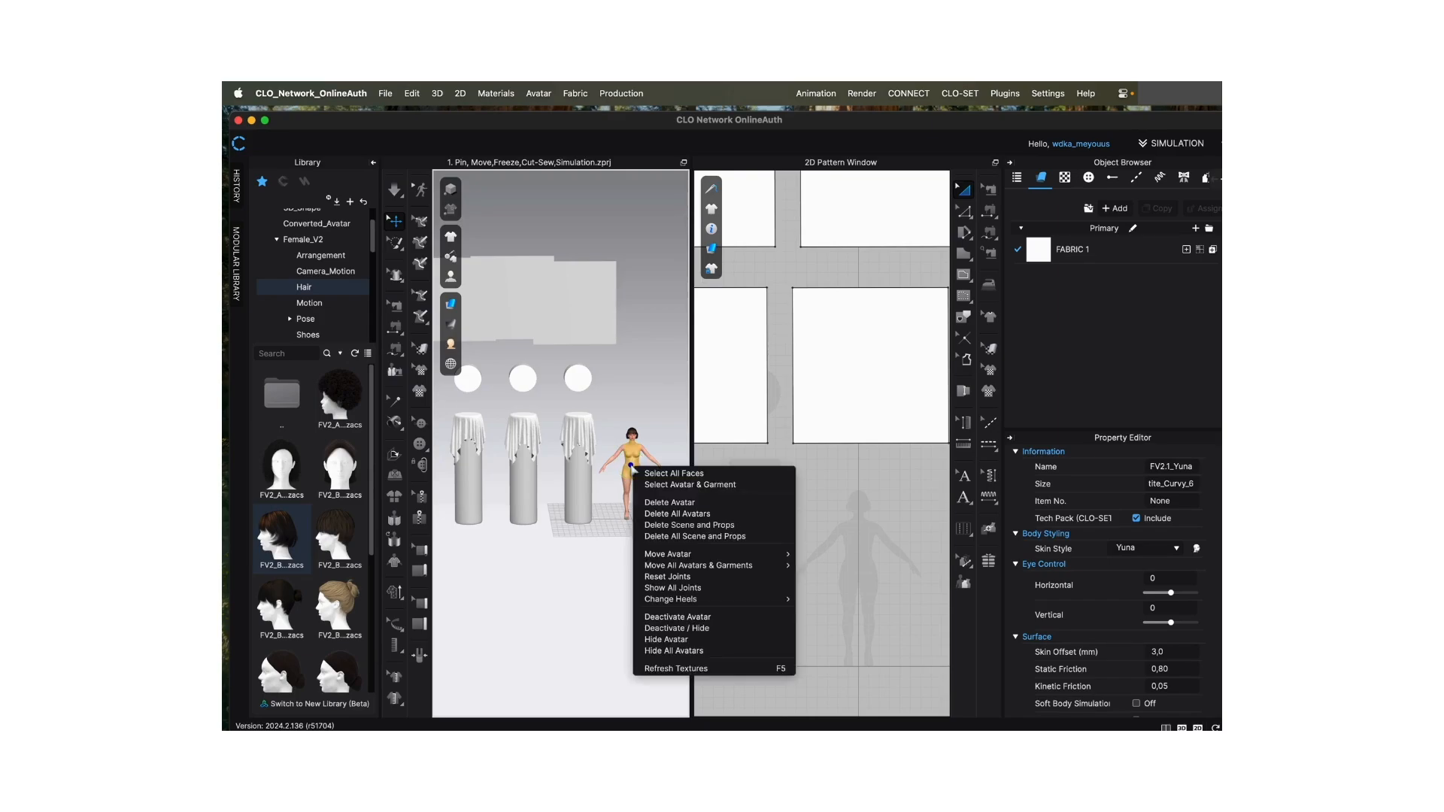
left_click(699, 503)
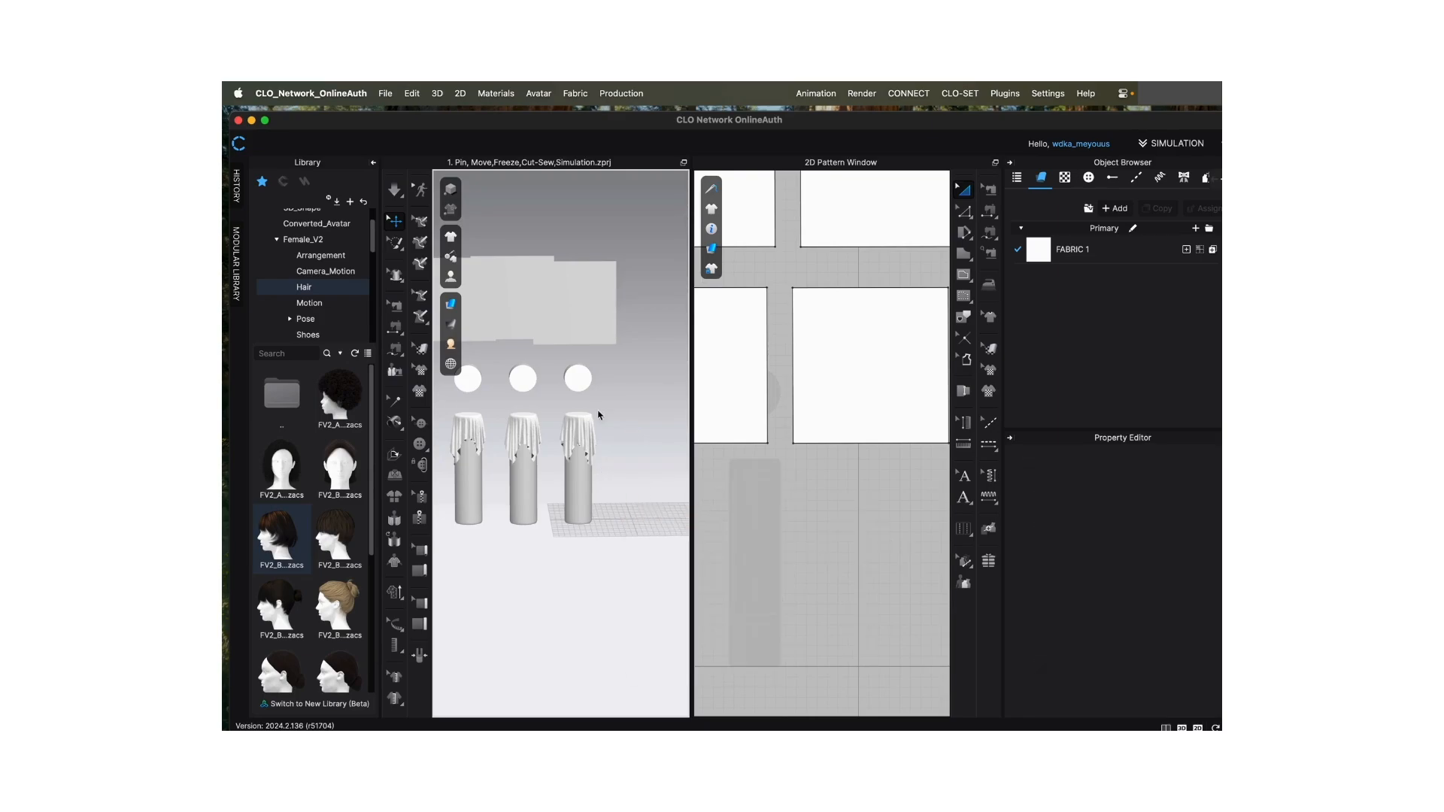
- Zoom out the 3D window and the 2D Pattern Window to view the pillars and the square patterns
scroll(614, 408, "down", 5)
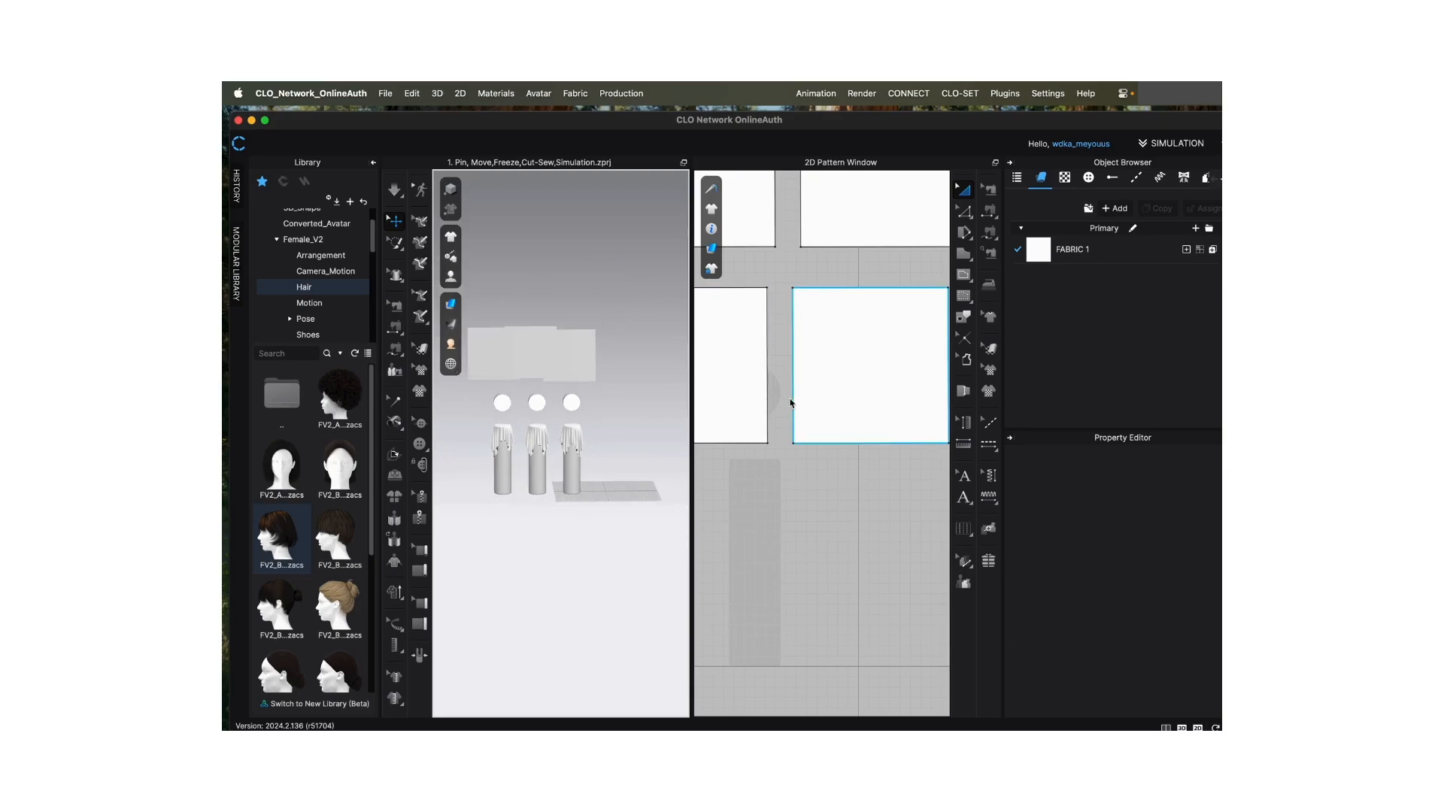
scroll(797, 421, "down", 6)
scroll(798, 489, "down", 4)
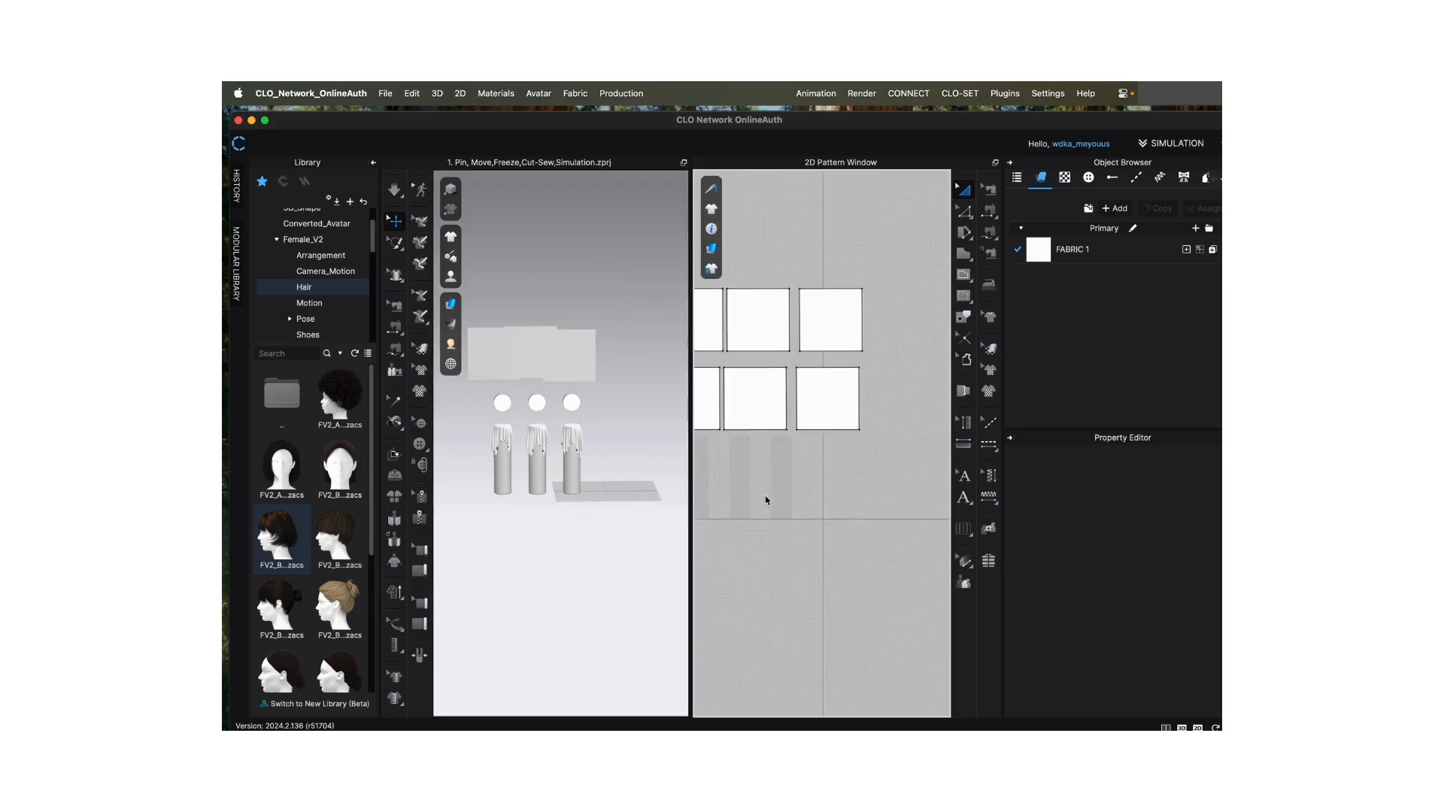